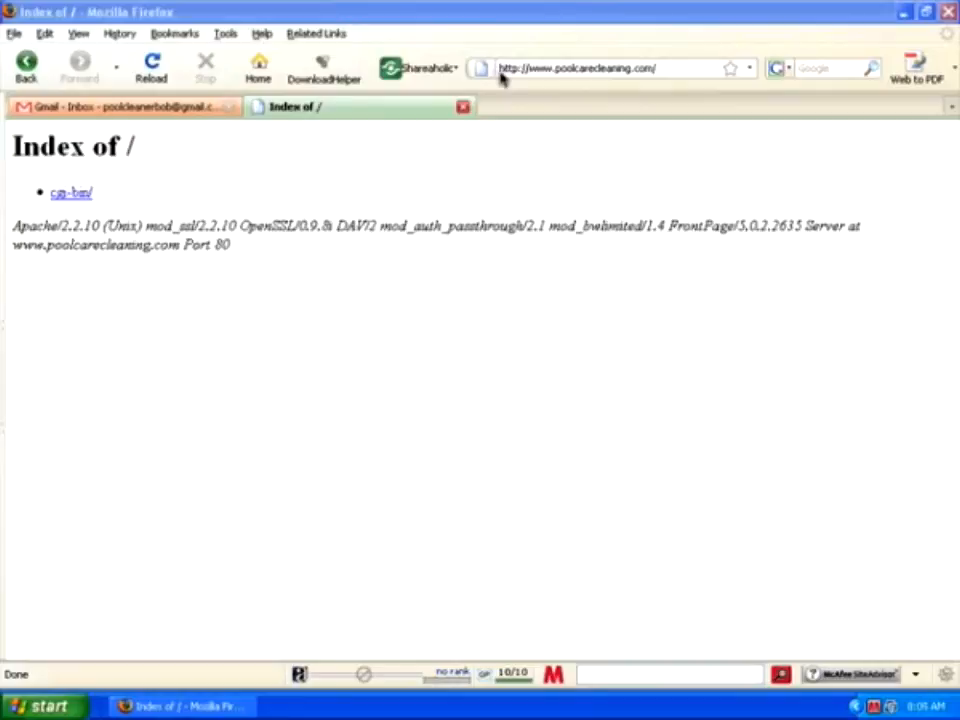
Step: Open the cPanel address of poolcarecleaning.com and log in with the saved username and password
click(669, 68)
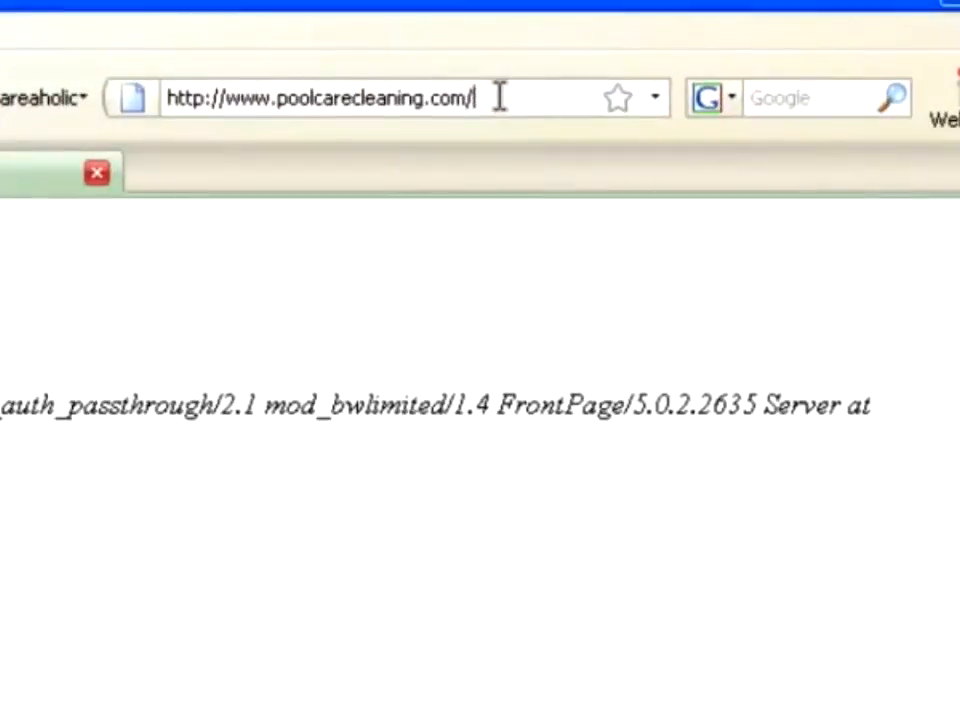
click(502, 99)
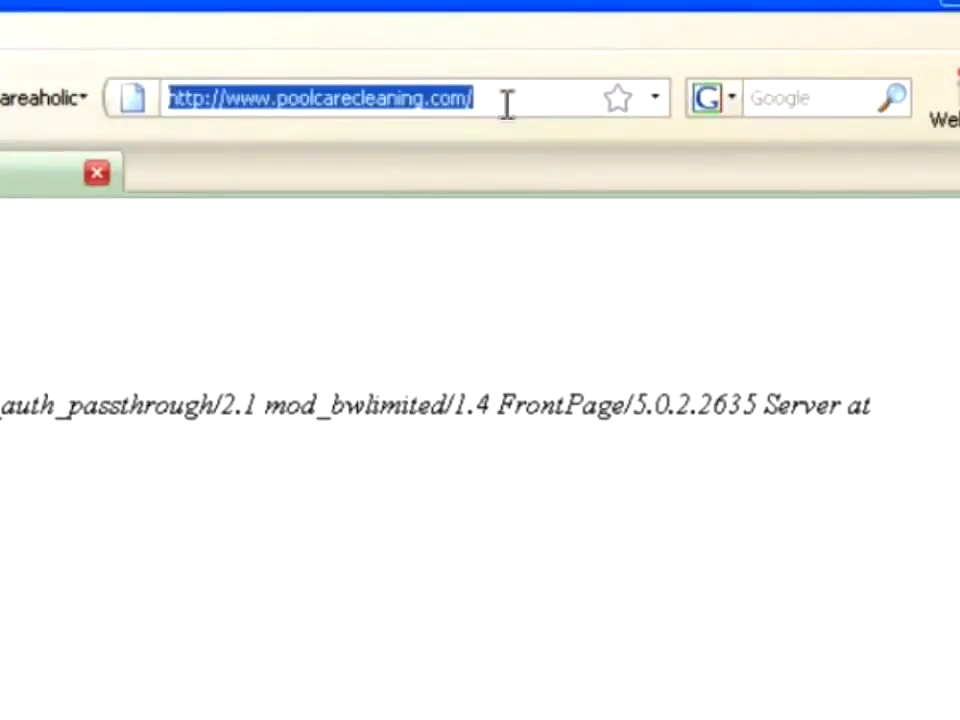
click(506, 103)
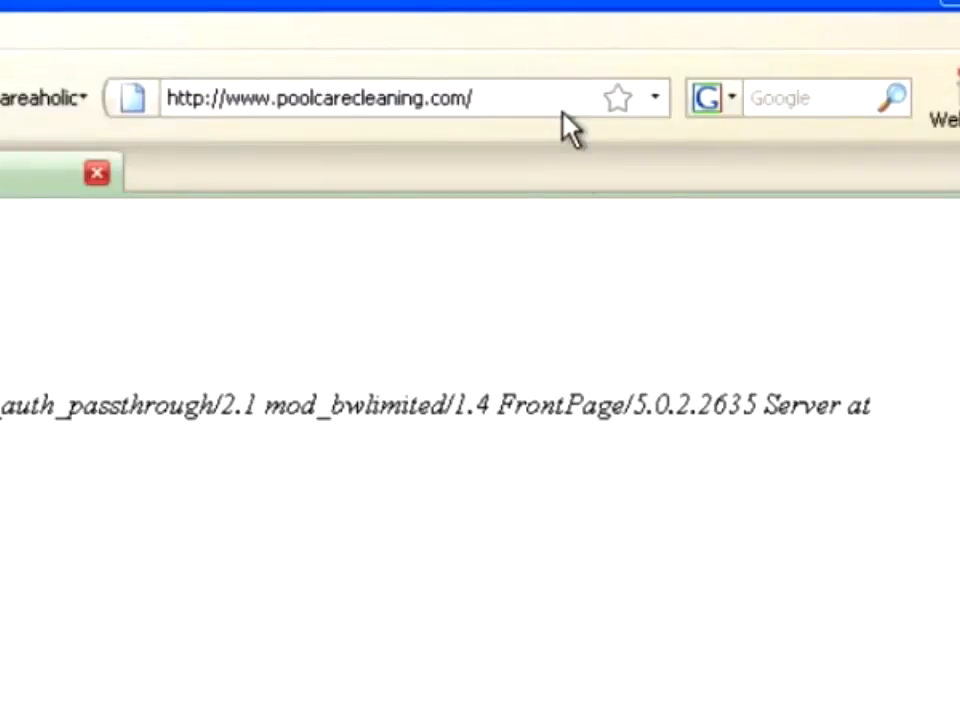
text(cpanel)
key(Return)
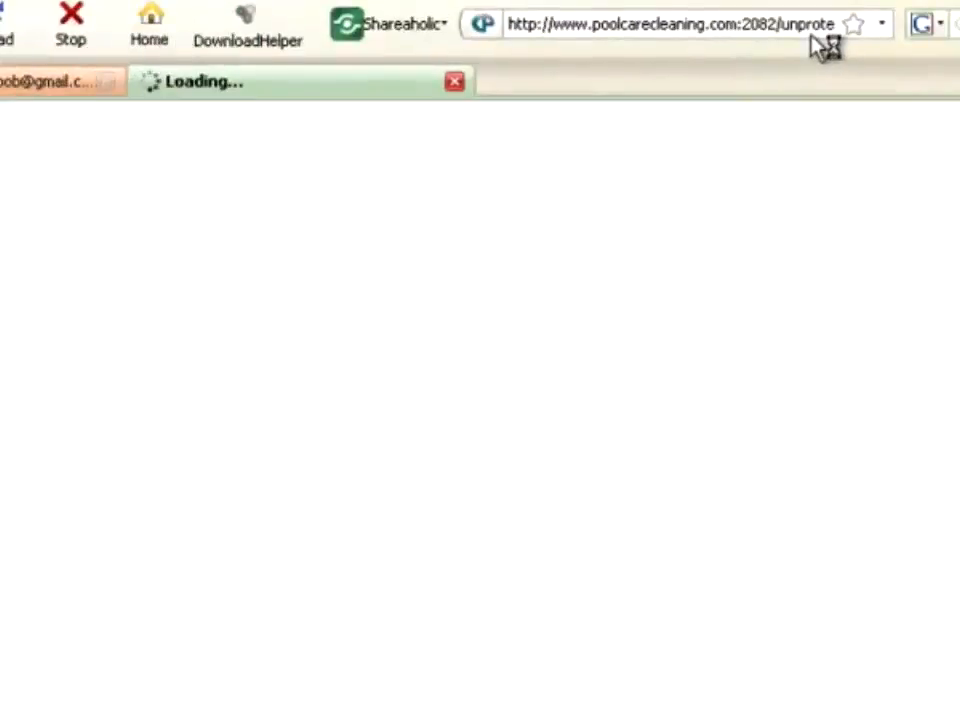
click(252, 437)
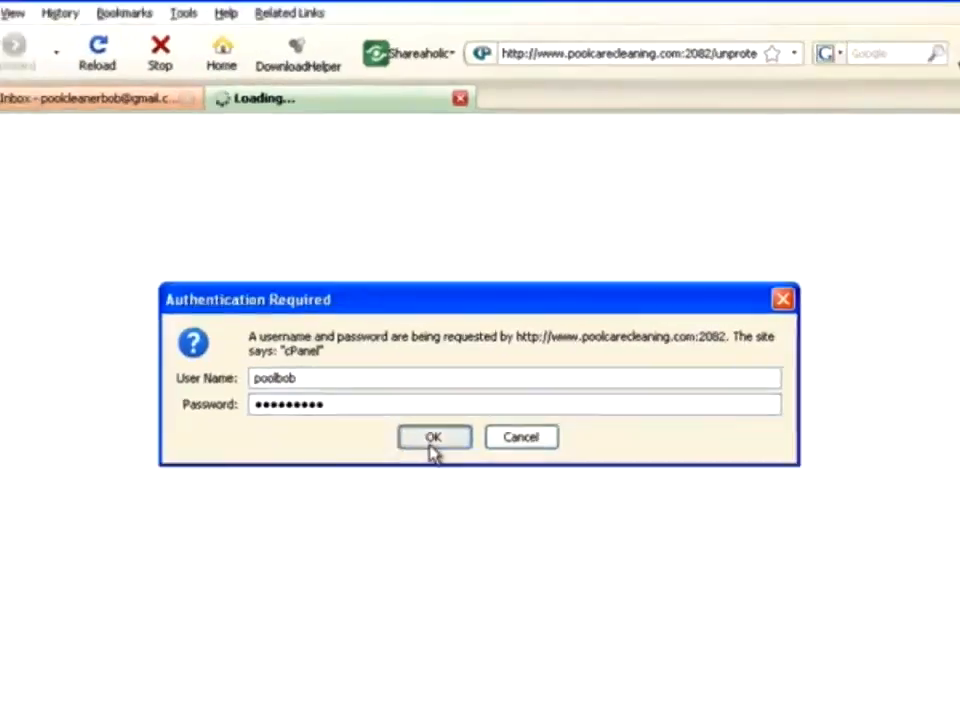
click(432, 442)
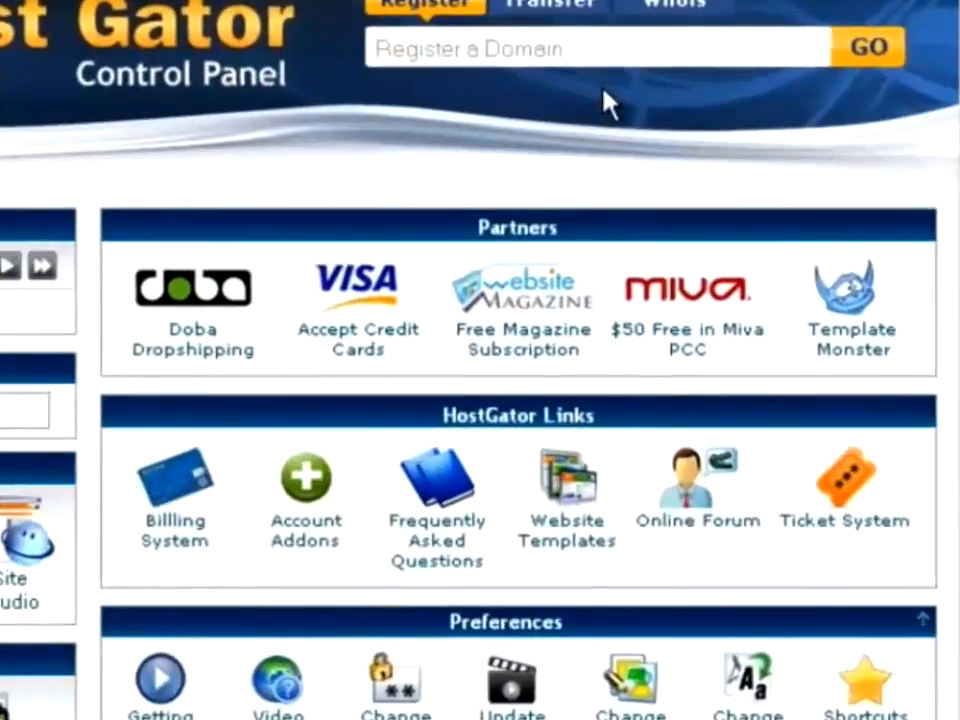
Step: Move the Mail section above the Preferences section on the control panel's home page
scroll(707, 219, down, 5)
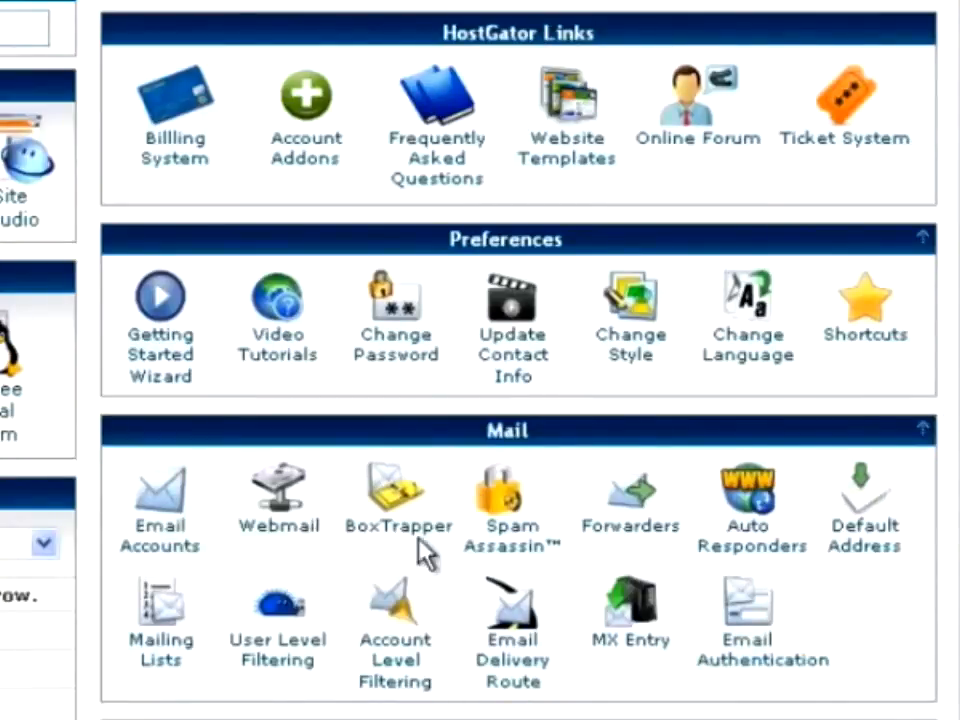
drag(399, 422, 407, 189)
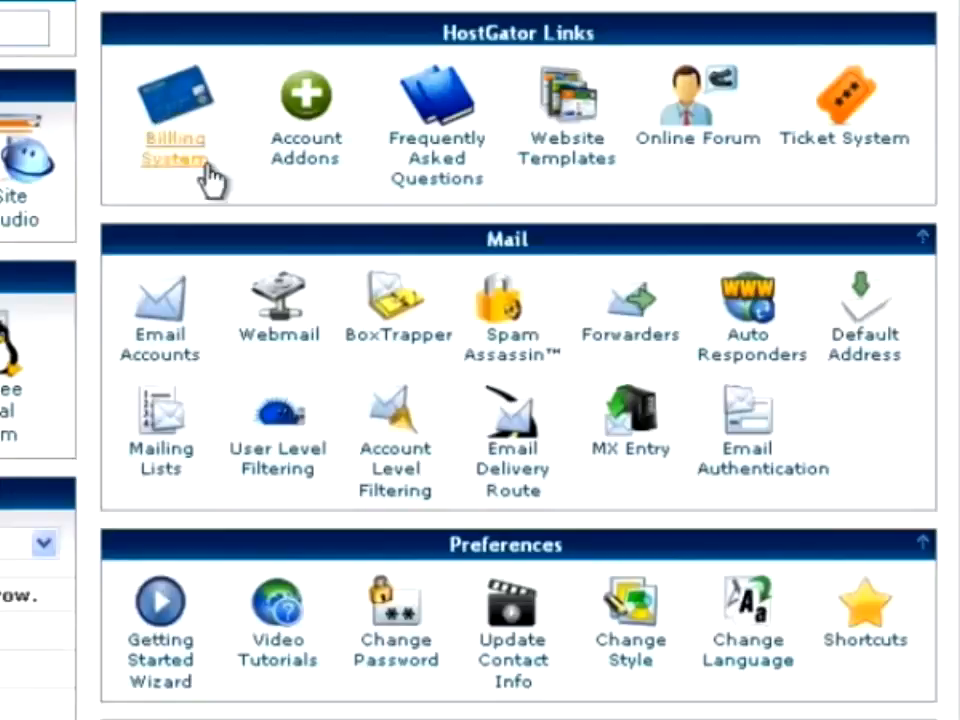
click(300, 100)
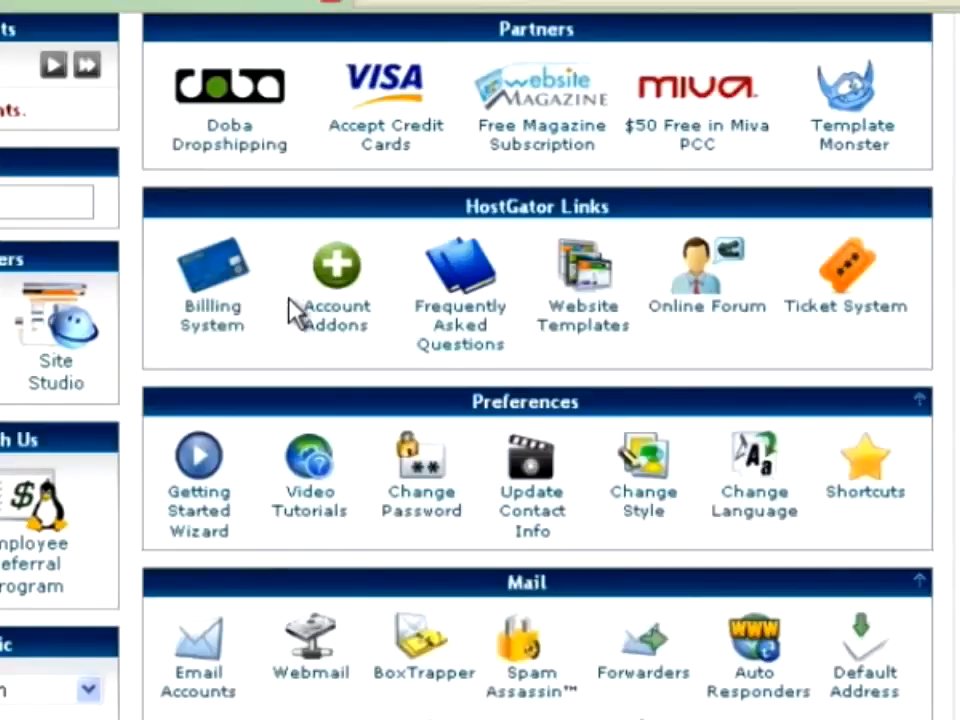
Step: Open the Email Accounts page and enter admin as the name of the new account
scroll(287, 308, down, 3)
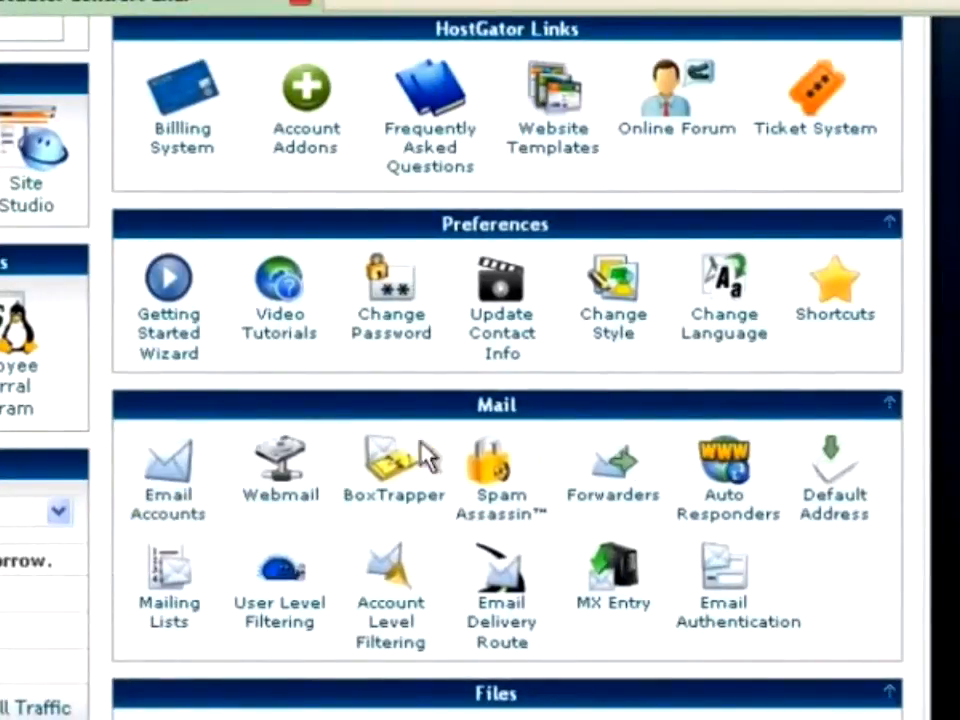
click(176, 461)
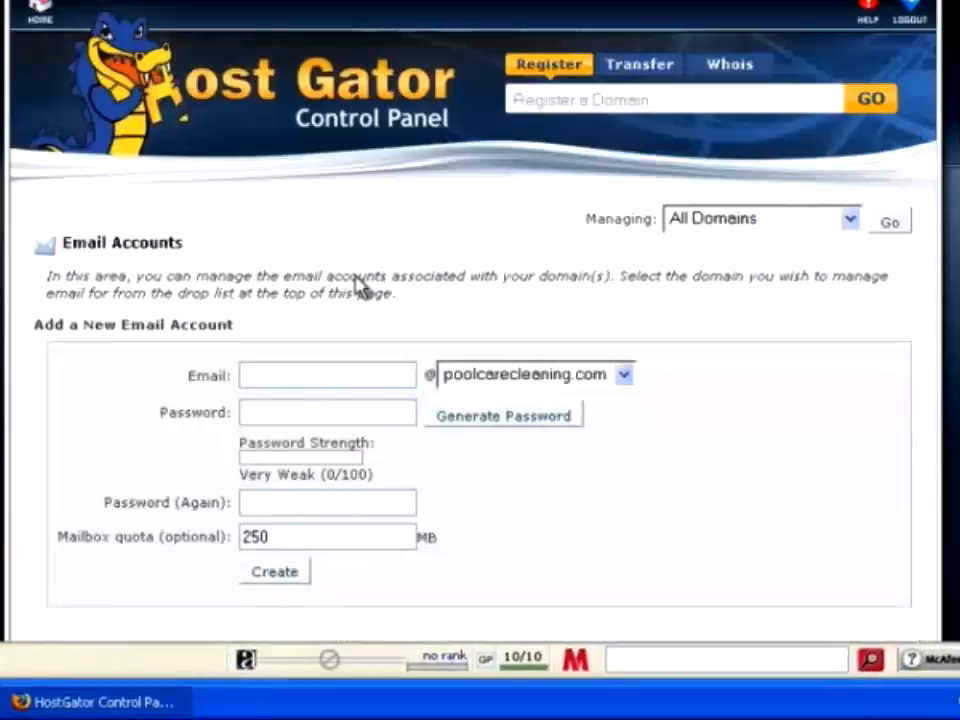
click(285, 376)
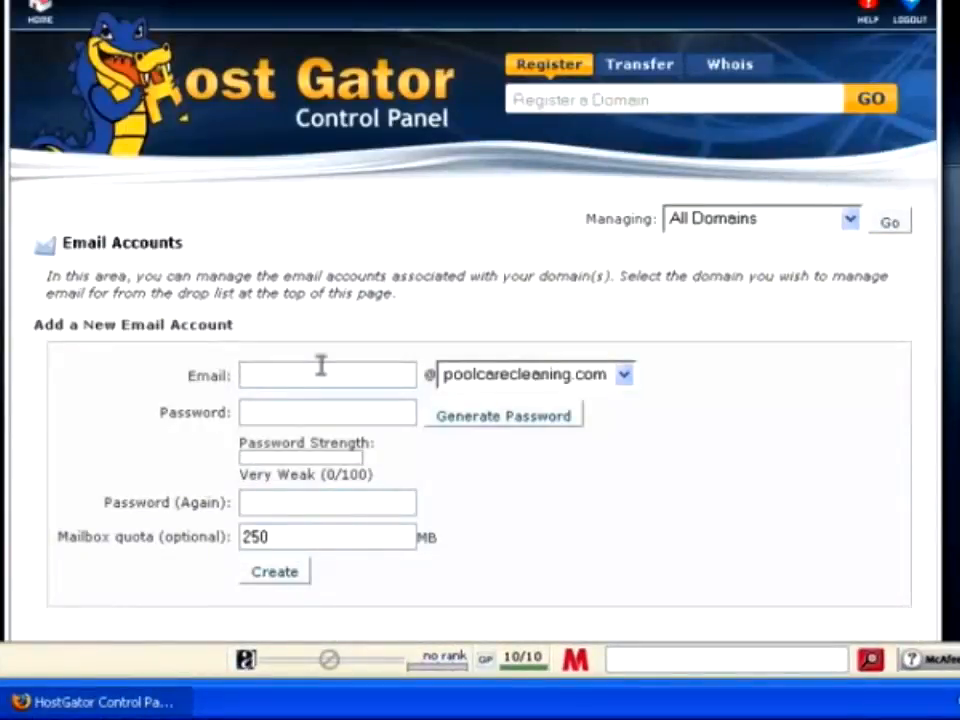
text(admin)
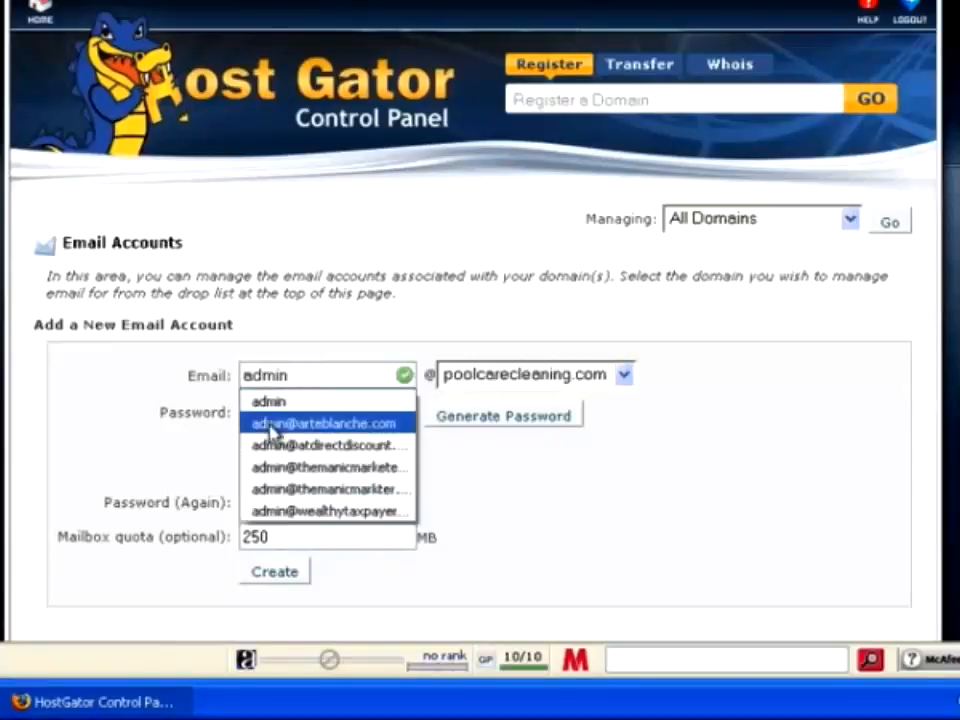
Step: Fill in and repeat the admin mailbox's password, then create the account with a 250 MB quota
click(306, 420)
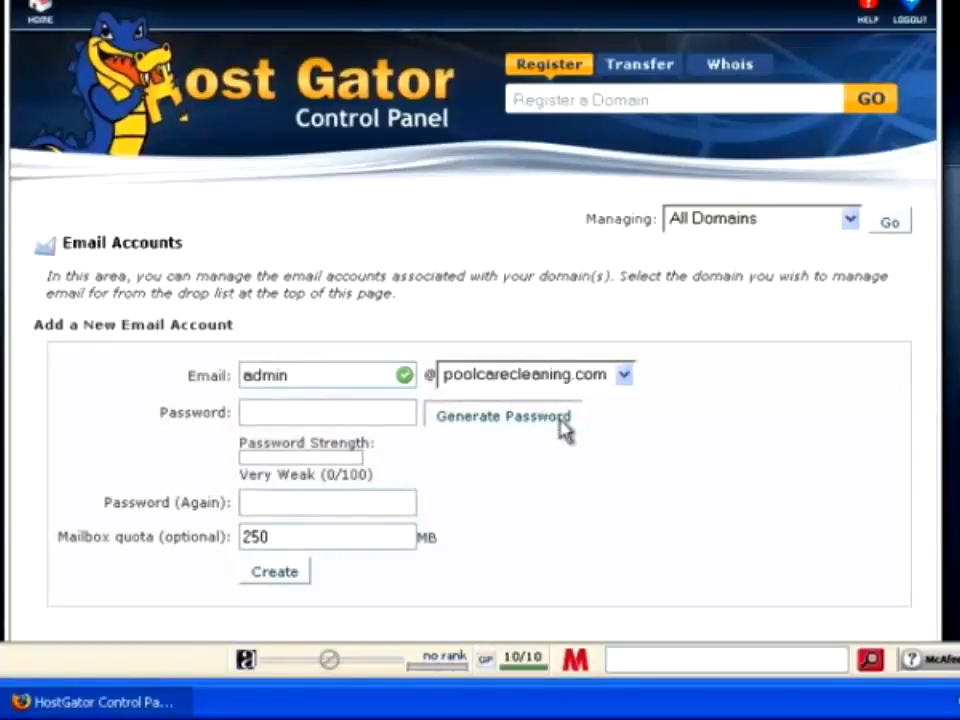
text(*******)
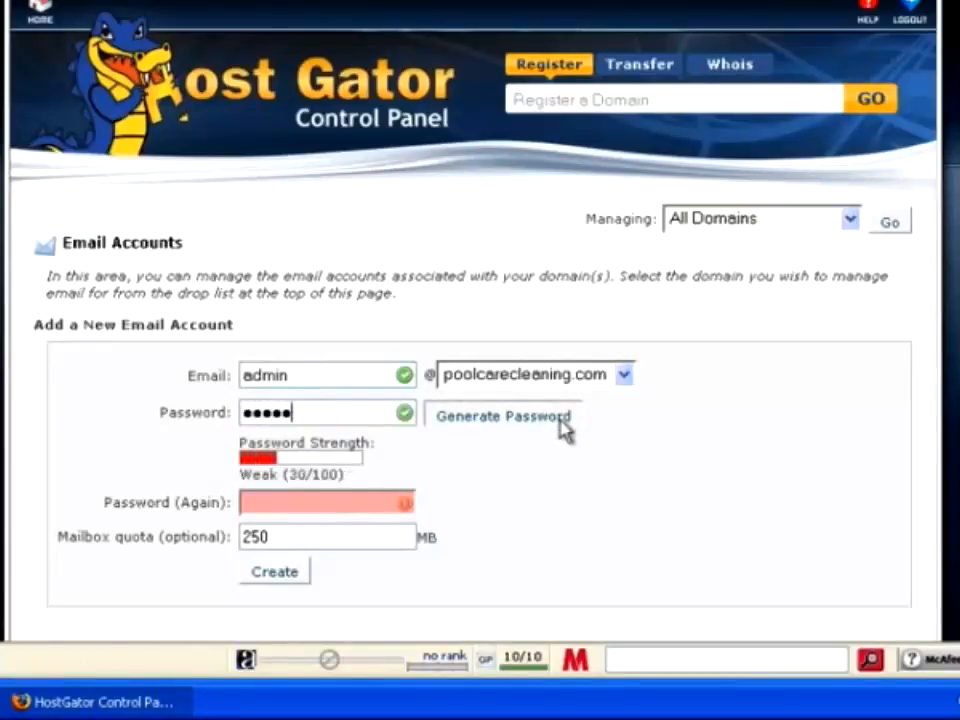
text(***)
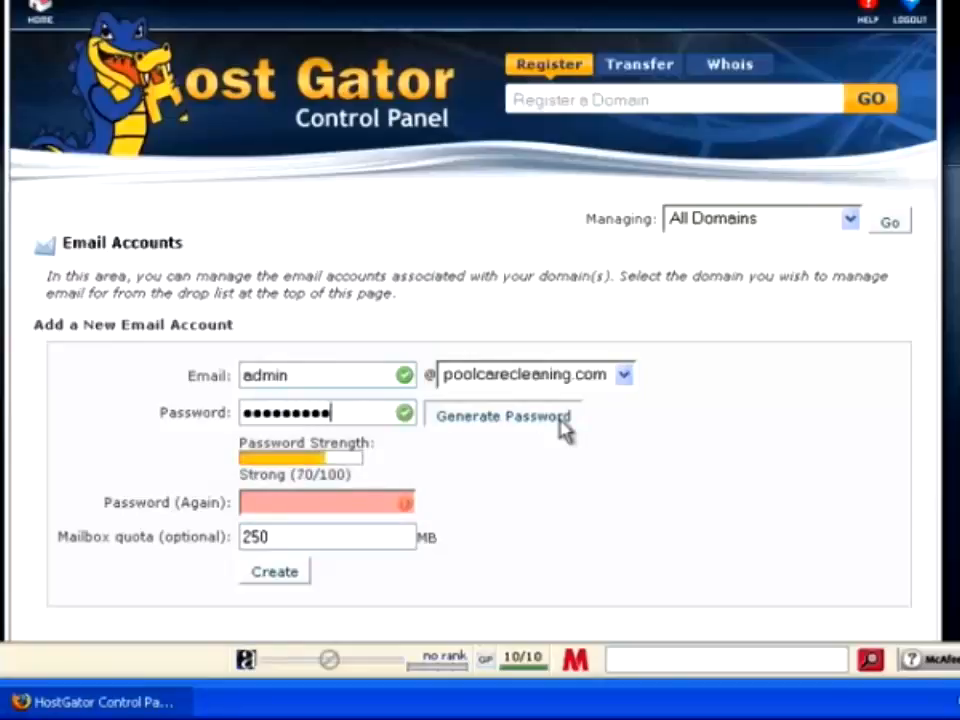
click(339, 513)
text(*****)
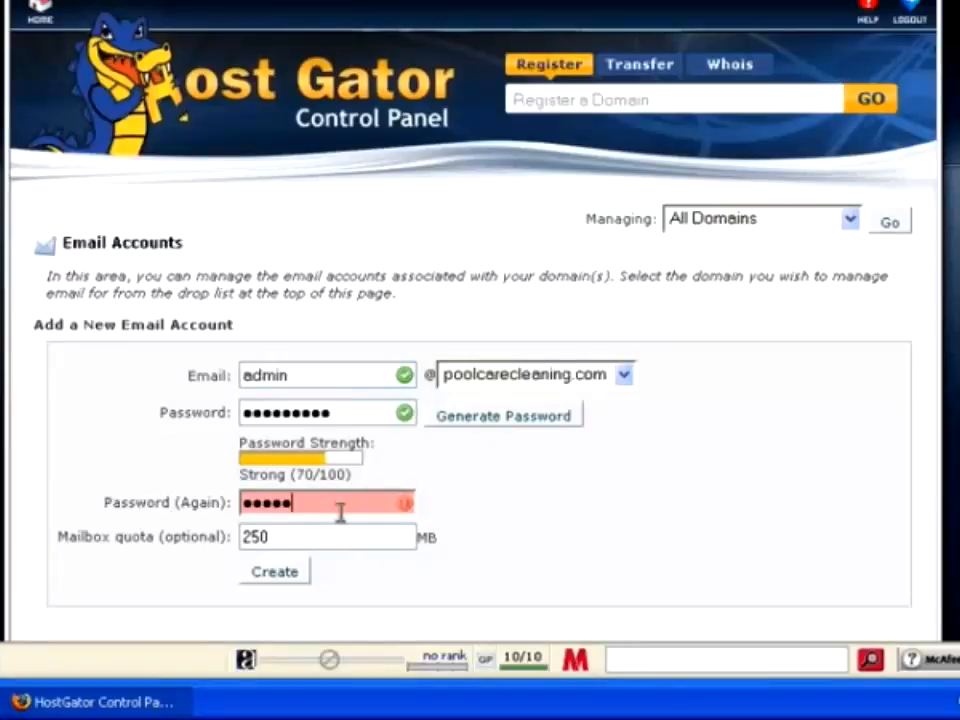
text(*****)
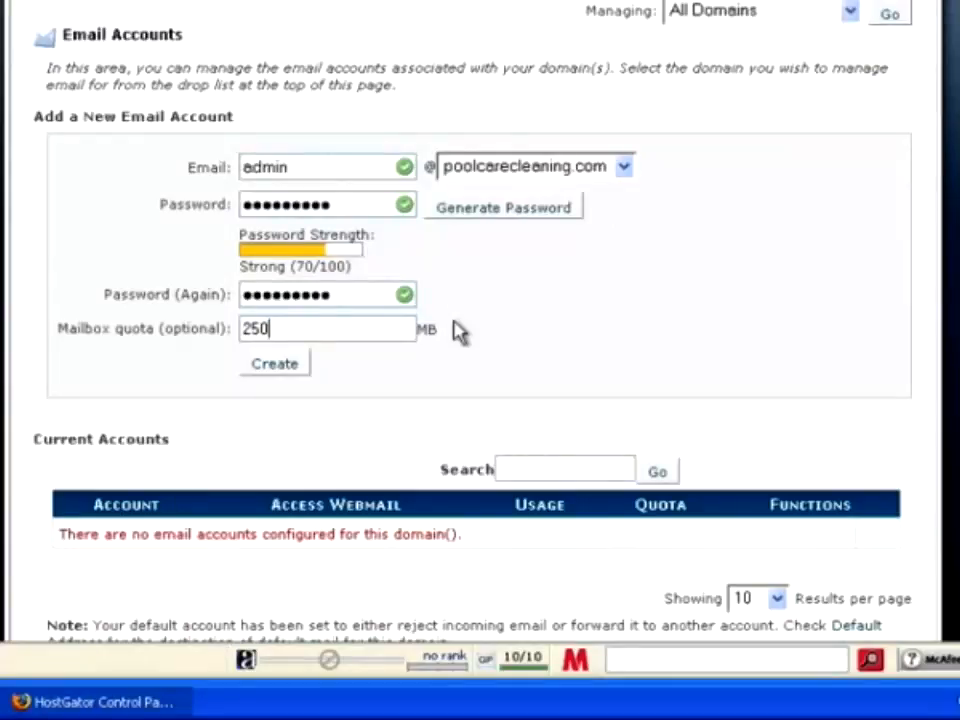
click(262, 368)
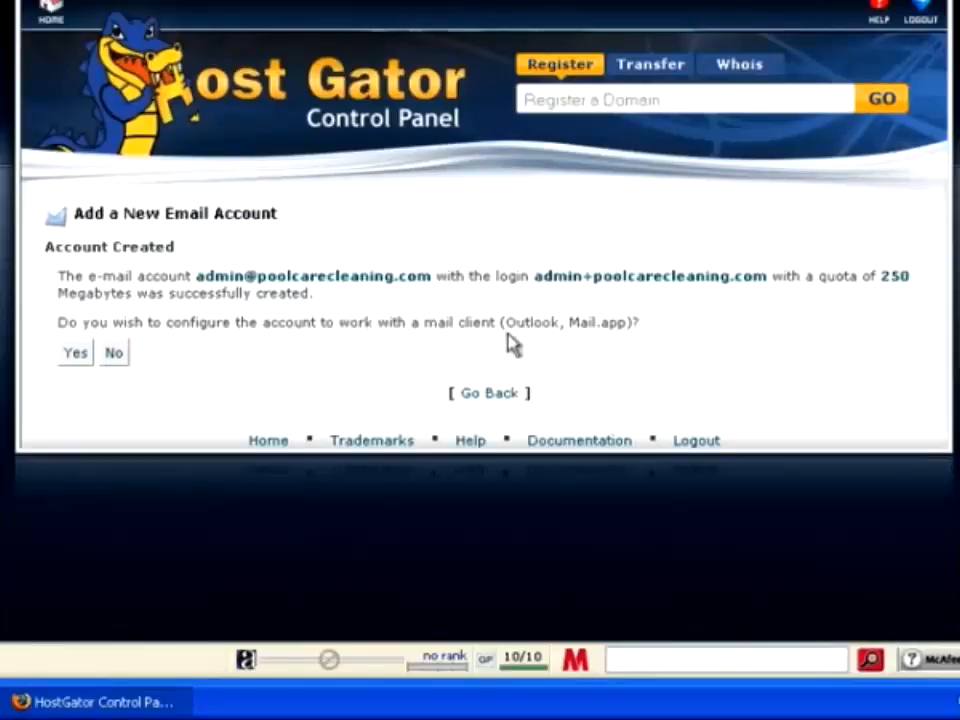
Step: Open the new account's mail client configuration and examine the manual settings for username, incoming and outgoing servers, and ports
click(72, 356)
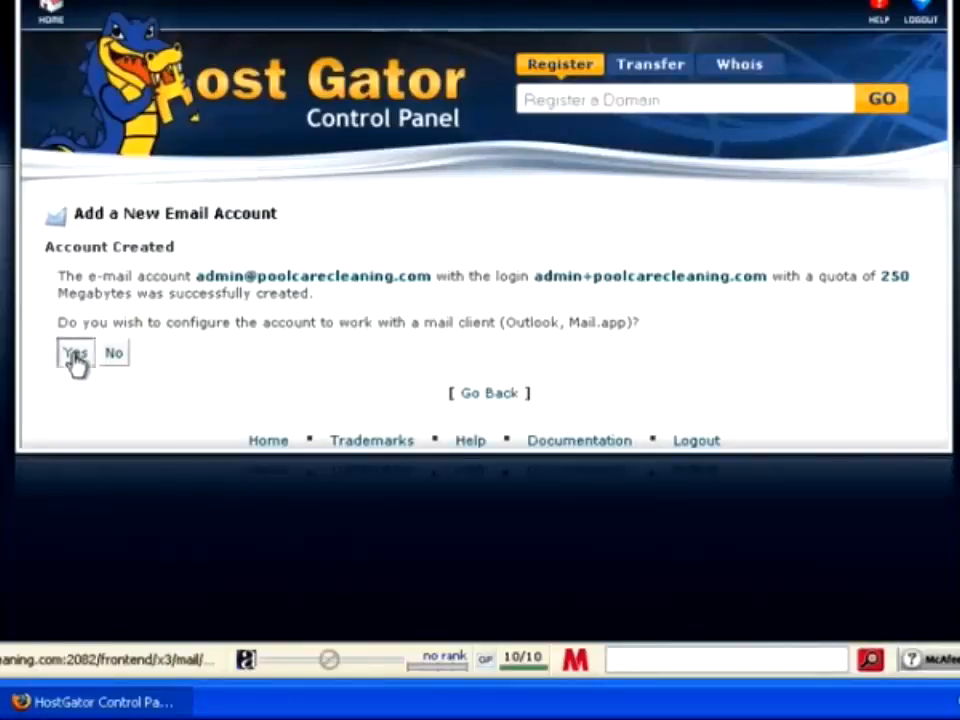
scroll(491, 326, down, 4)
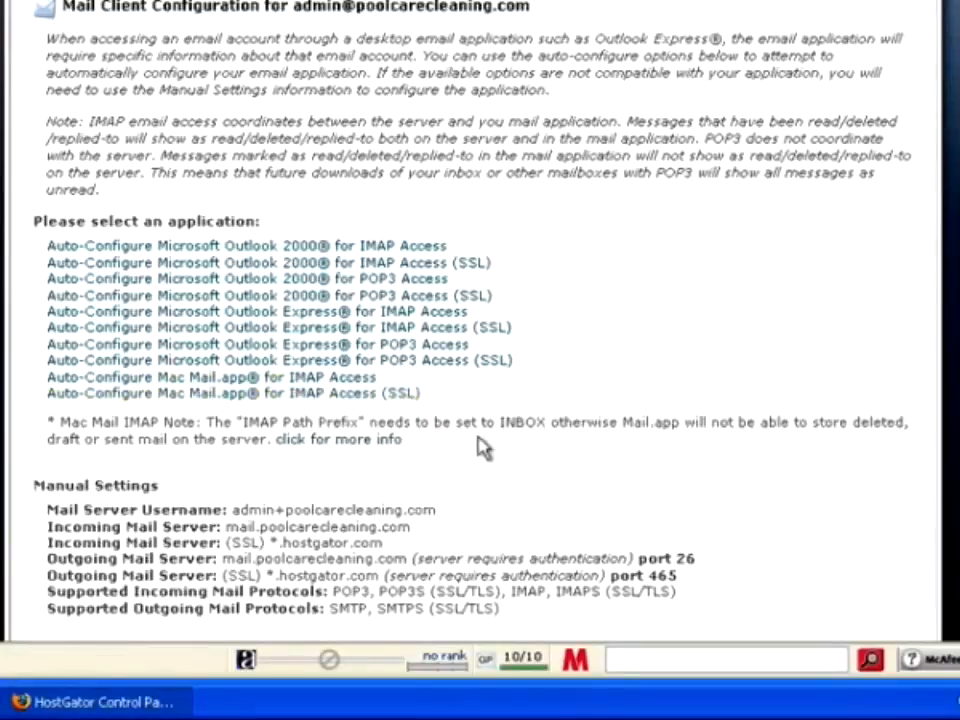
scroll(568, 420, down, 3)
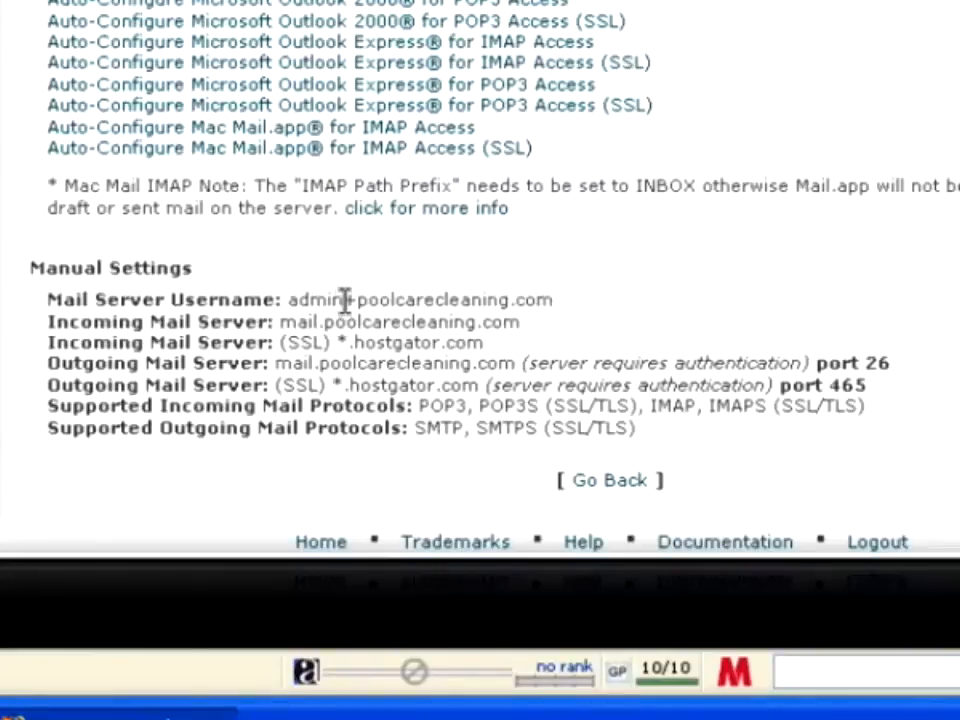
drag(343, 300, 352, 300)
click(575, 322)
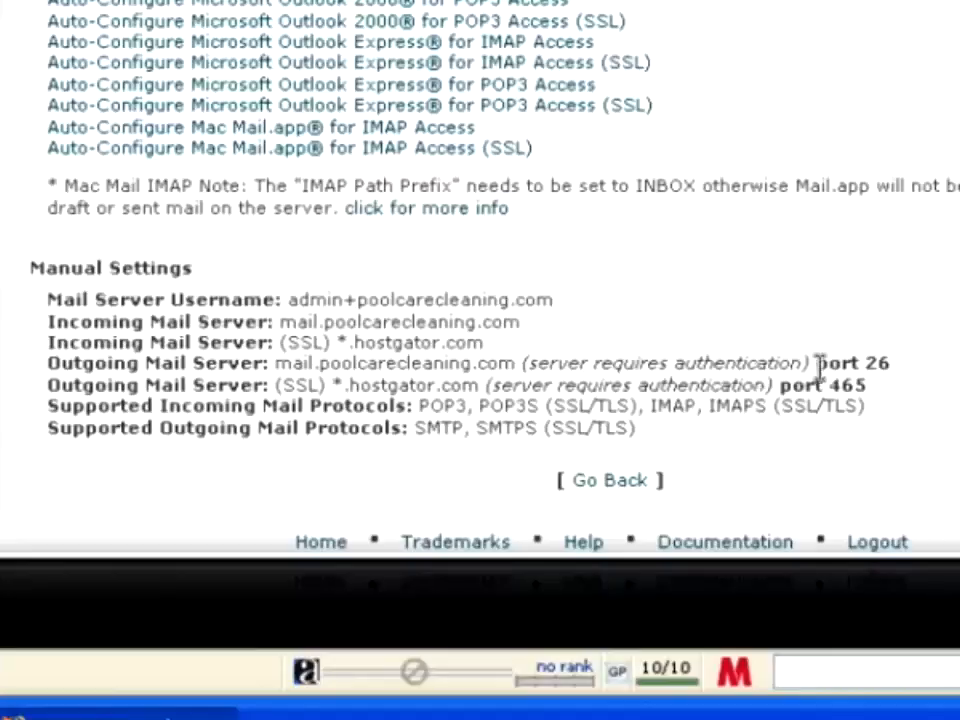
drag(866, 362, 880, 362)
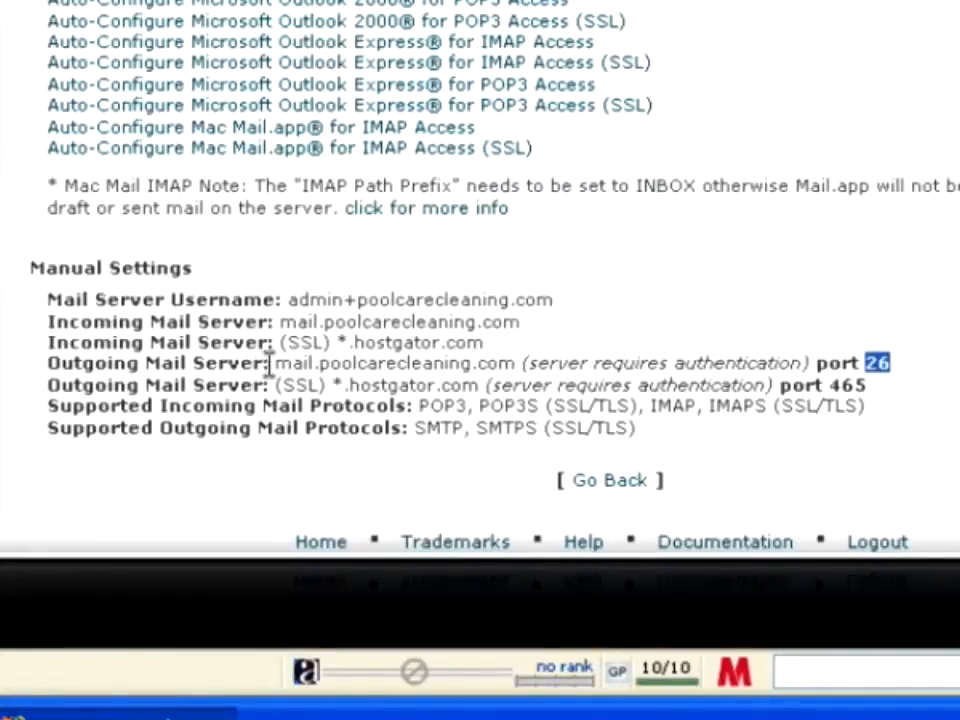
drag(275, 364, 517, 363)
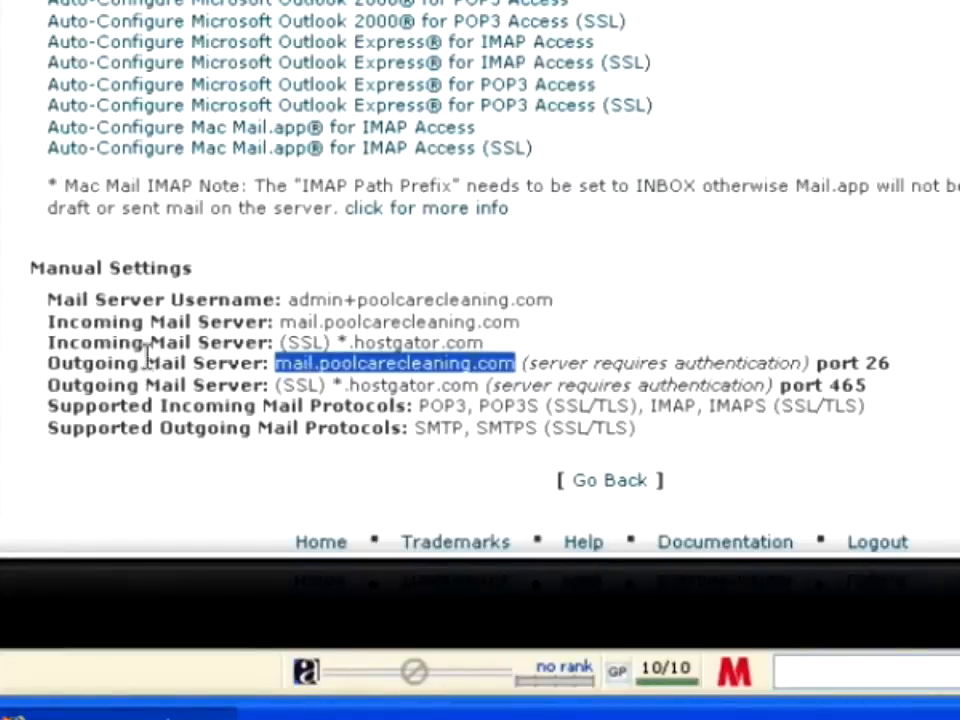
click(328, 317)
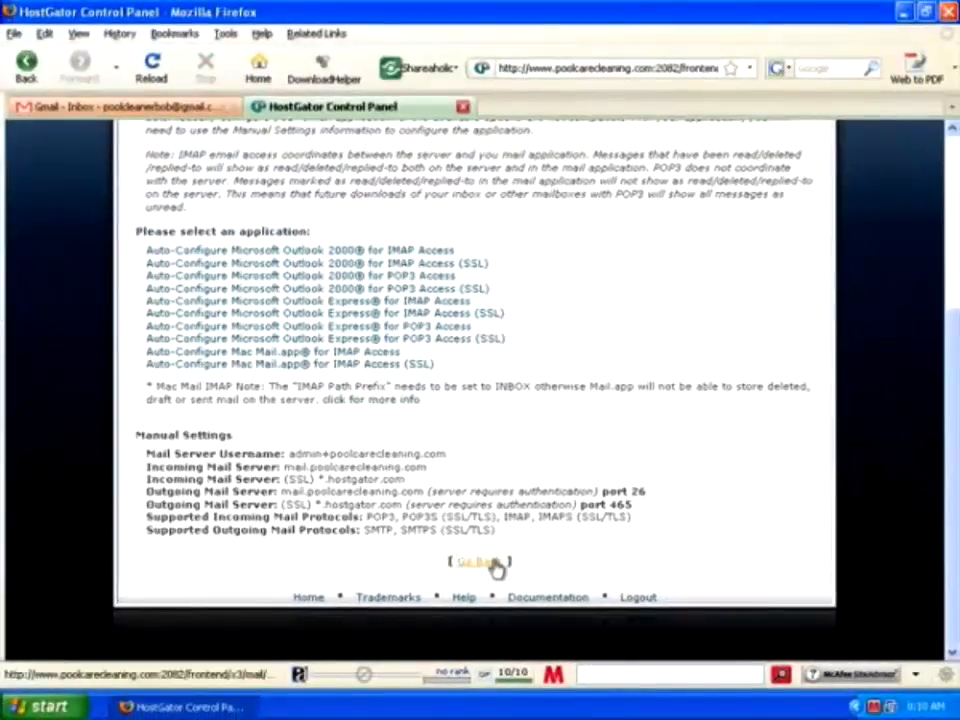
Step: Return to the Email Accounts page and enter info as the name of a second account
click(605, 483)
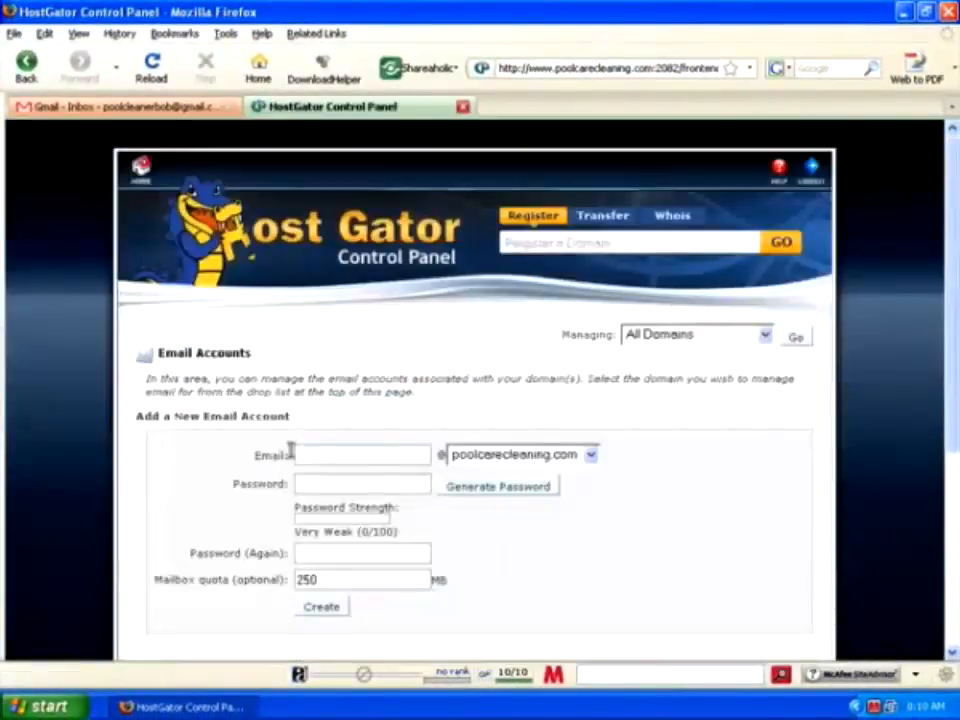
click(321, 451)
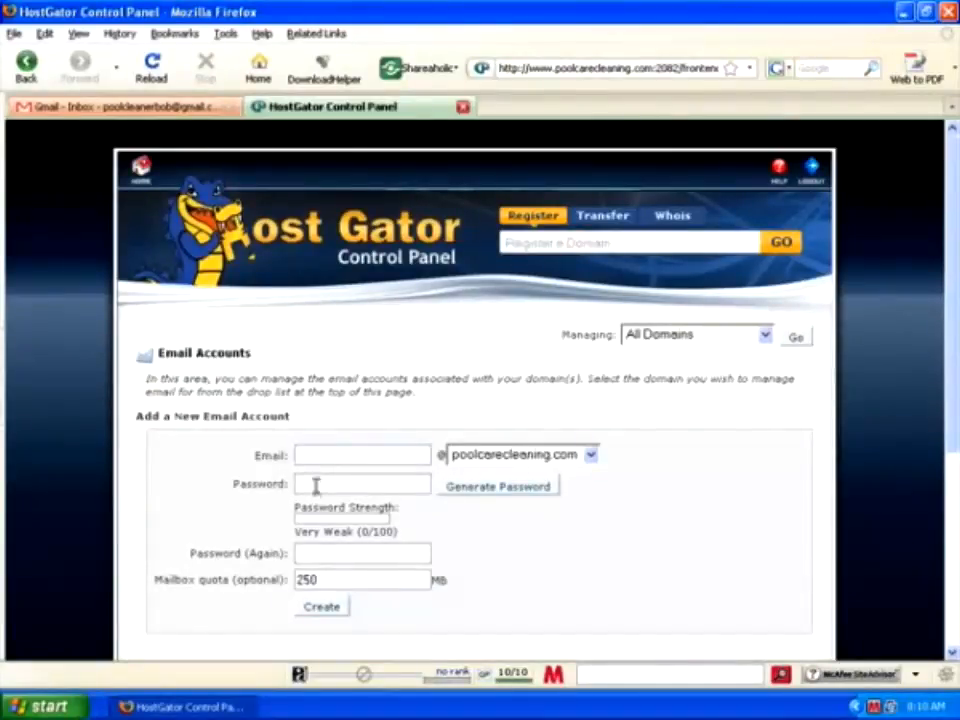
text(info)
Step: Fill in and repeat the info mailbox's password, then create the account with a 250 MB quota
click(316, 486)
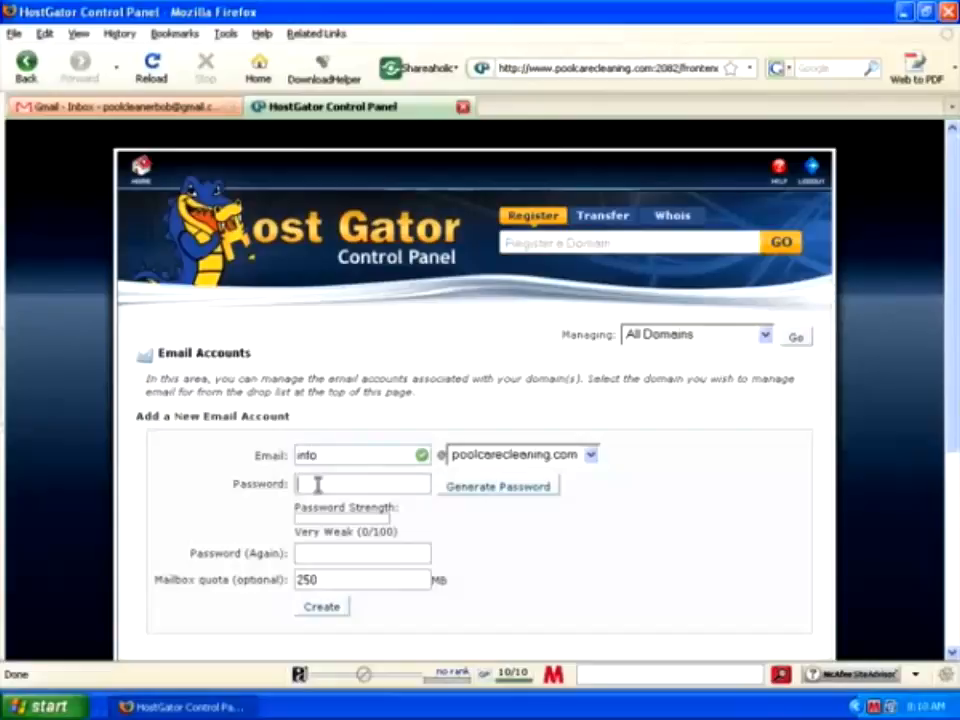
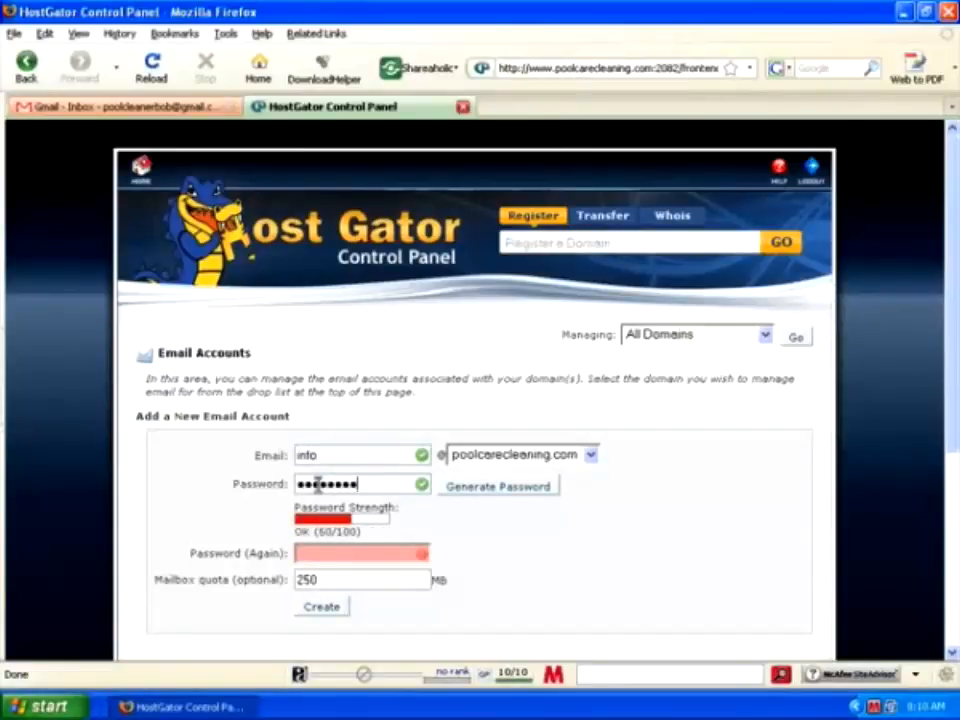
click(388, 553)
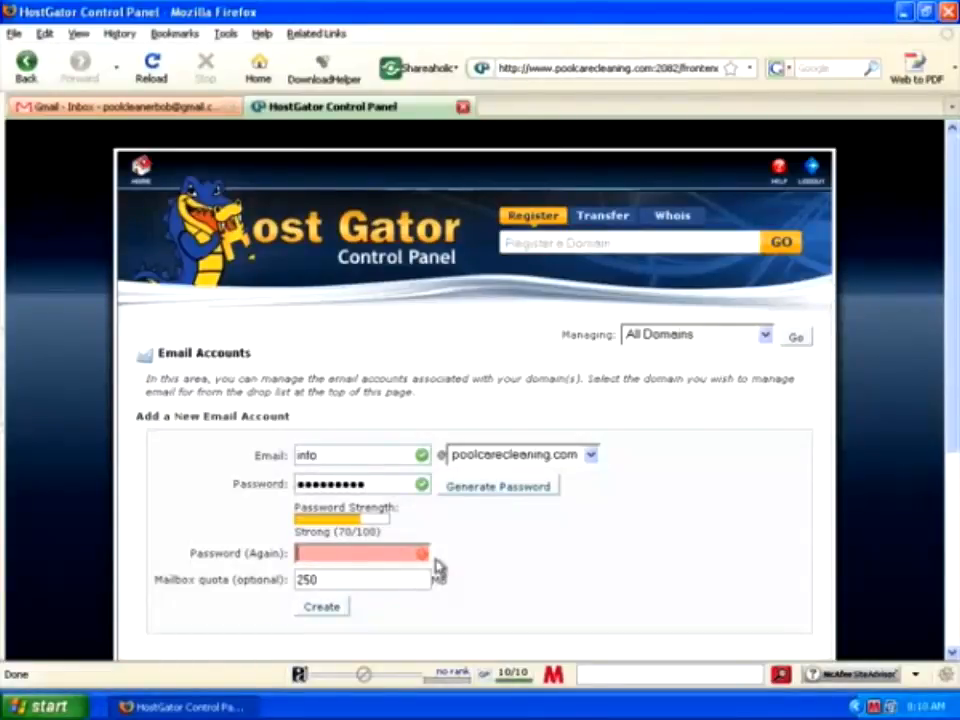
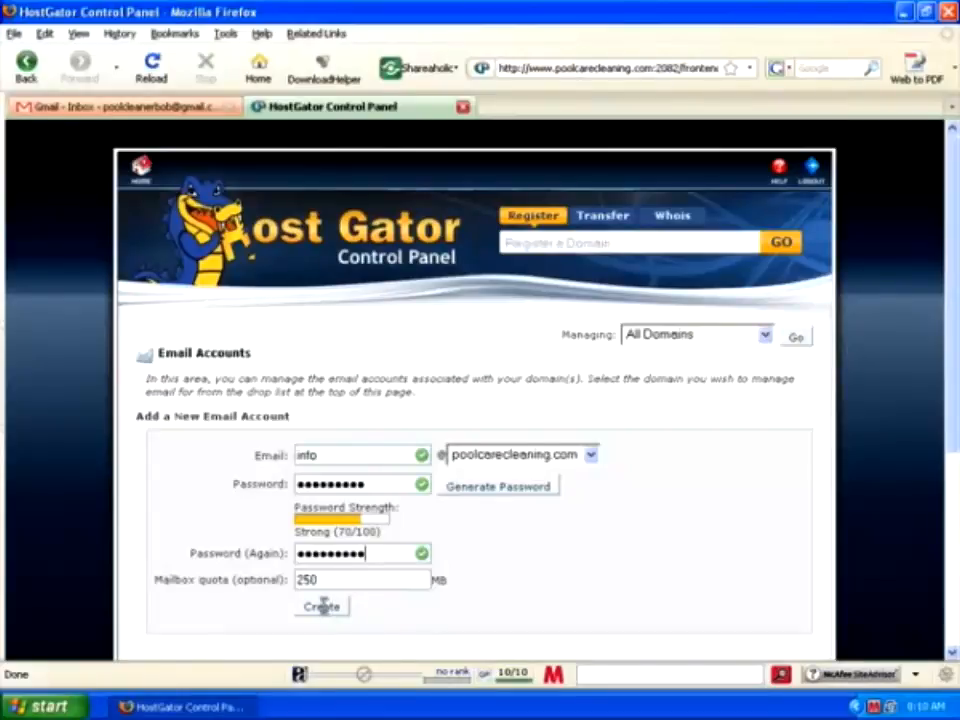
scroll(322, 606, down, 2)
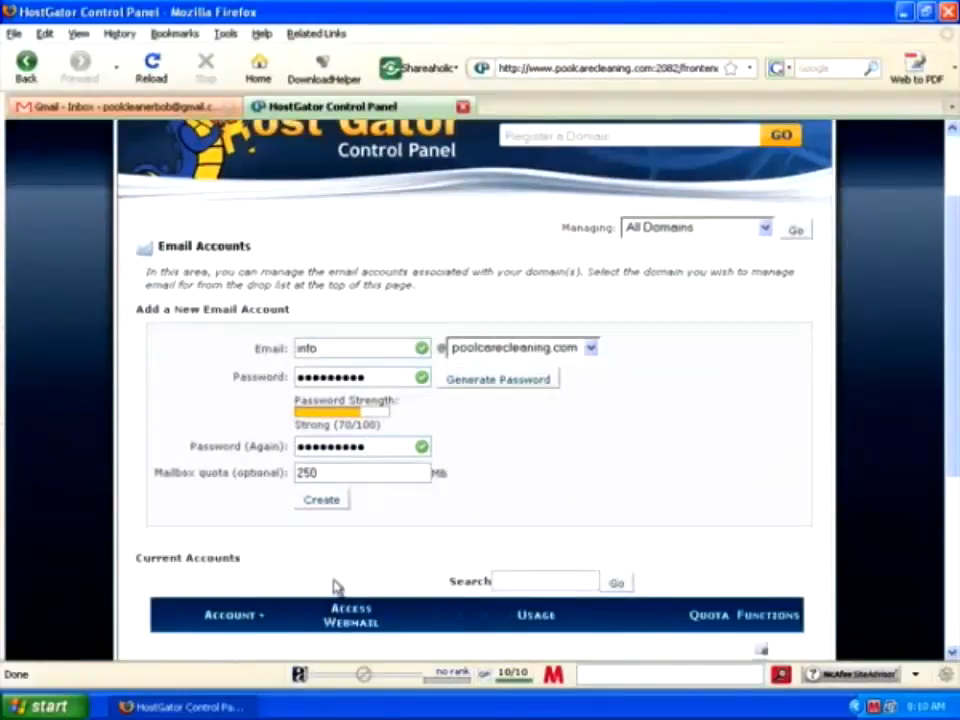
click(331, 502)
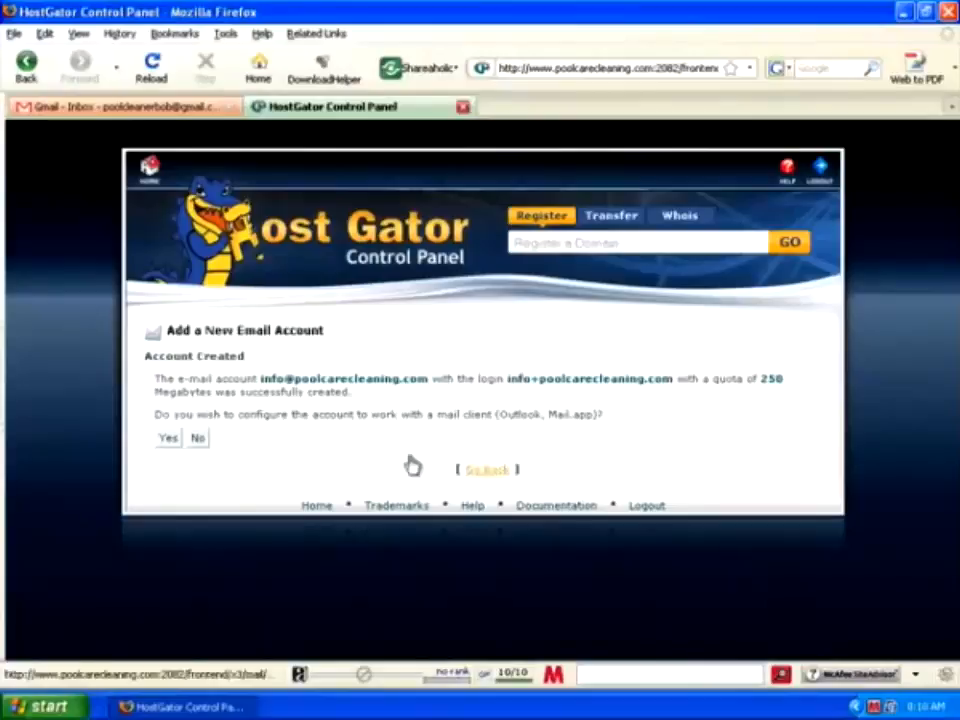
Step: Decline the mail client configuration for the info account and review the list of current email accounts
click(199, 439)
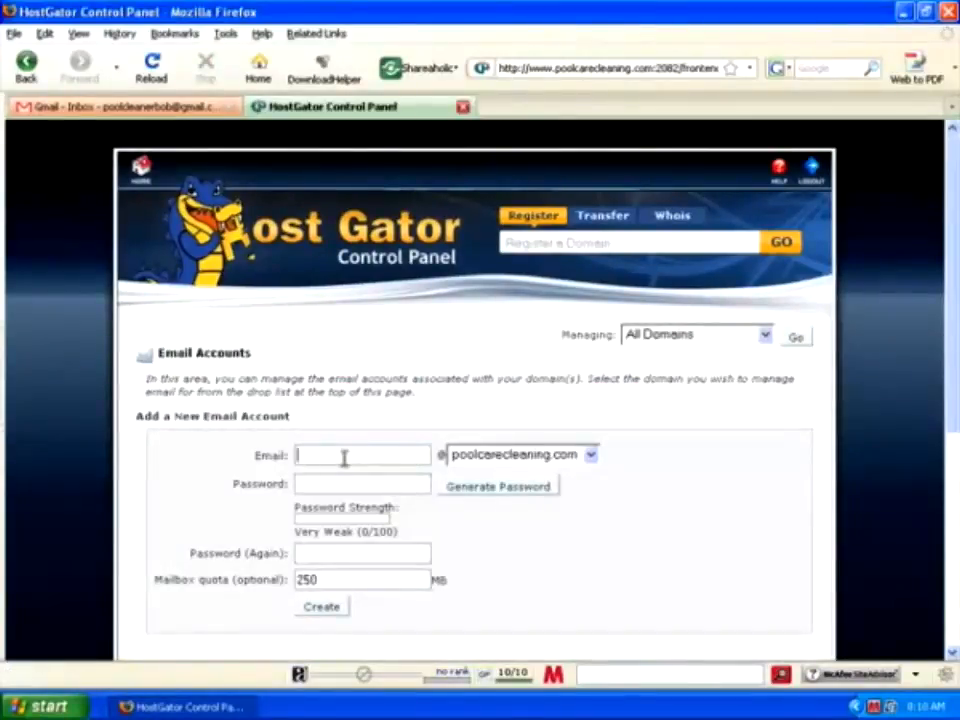
click(344, 458)
scroll(298, 482, down, 5)
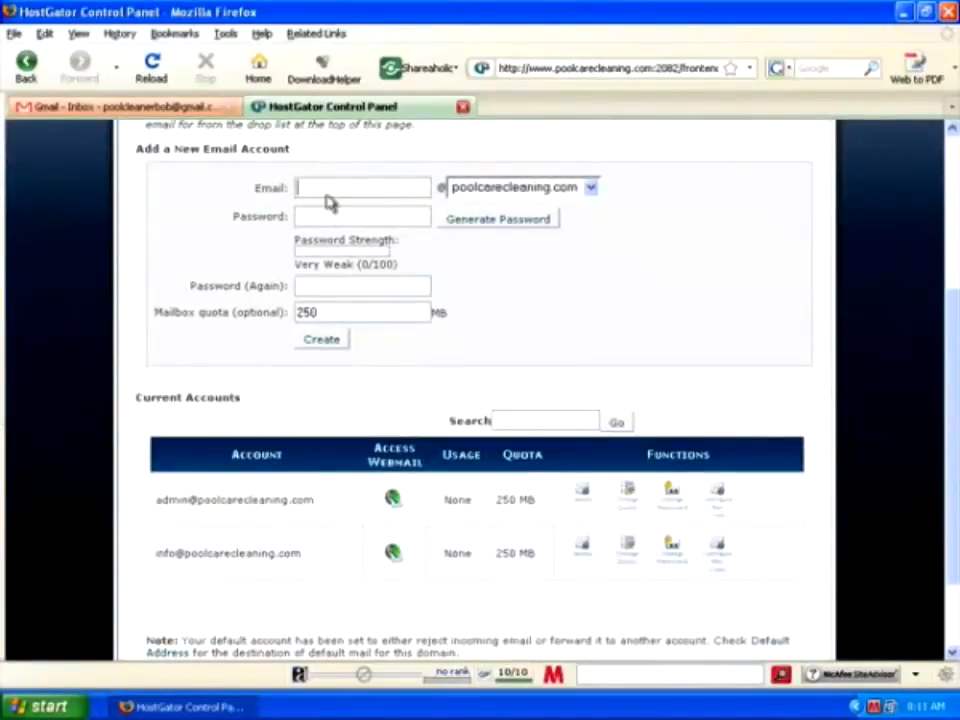
Step: Create a sales email account on poolcarecleaning.com, entering and repeating its password and keeping the 250 MB quota
scroll(317, 199, up, 4)
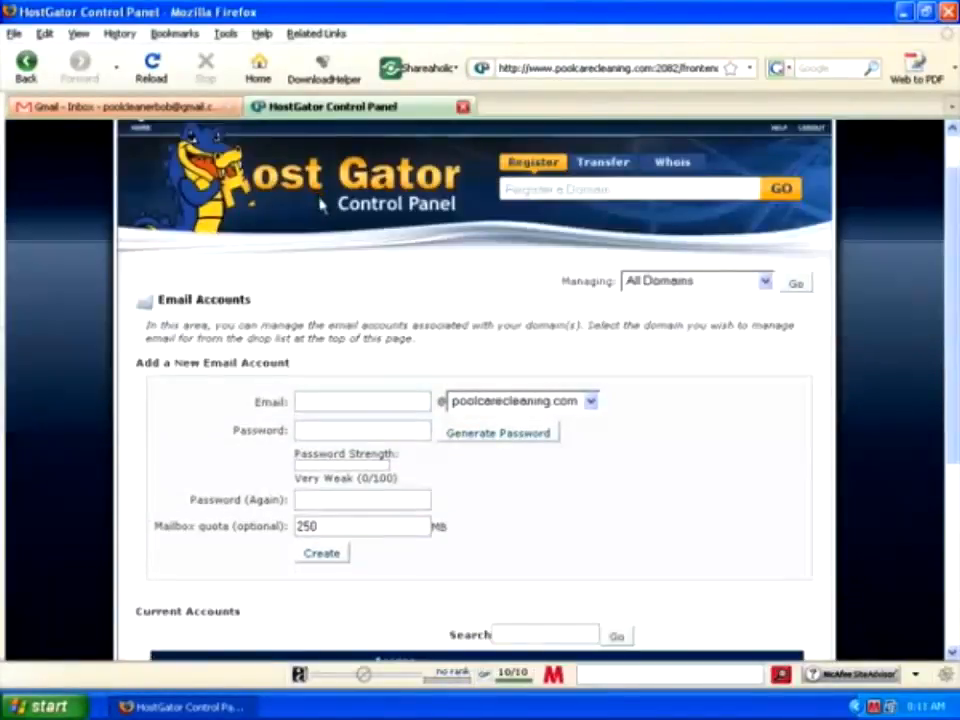
text(sales)
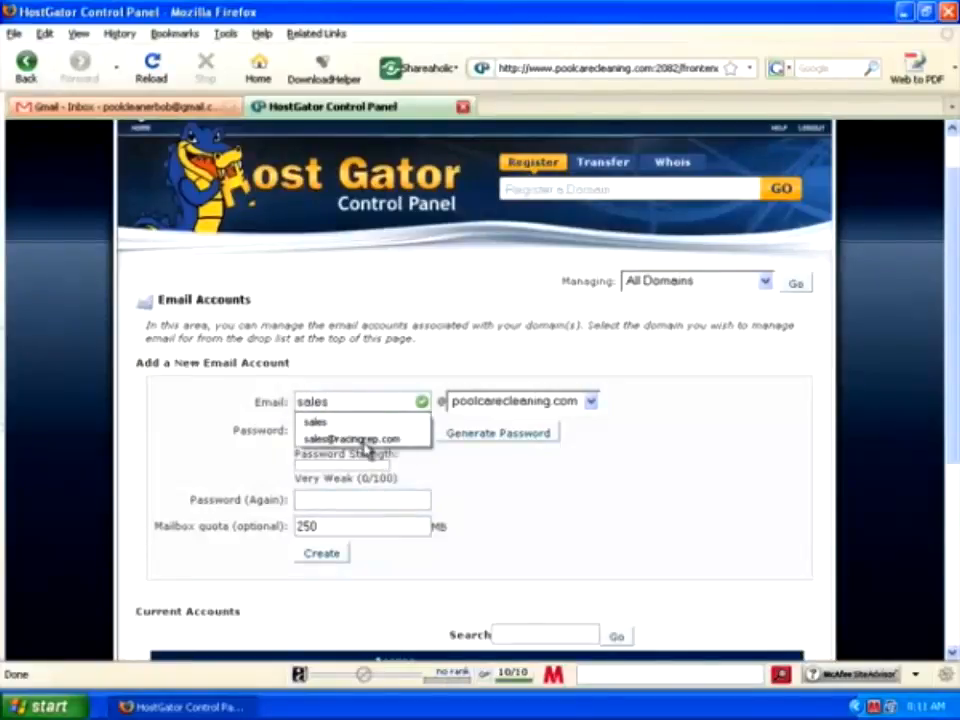
key(Tab)
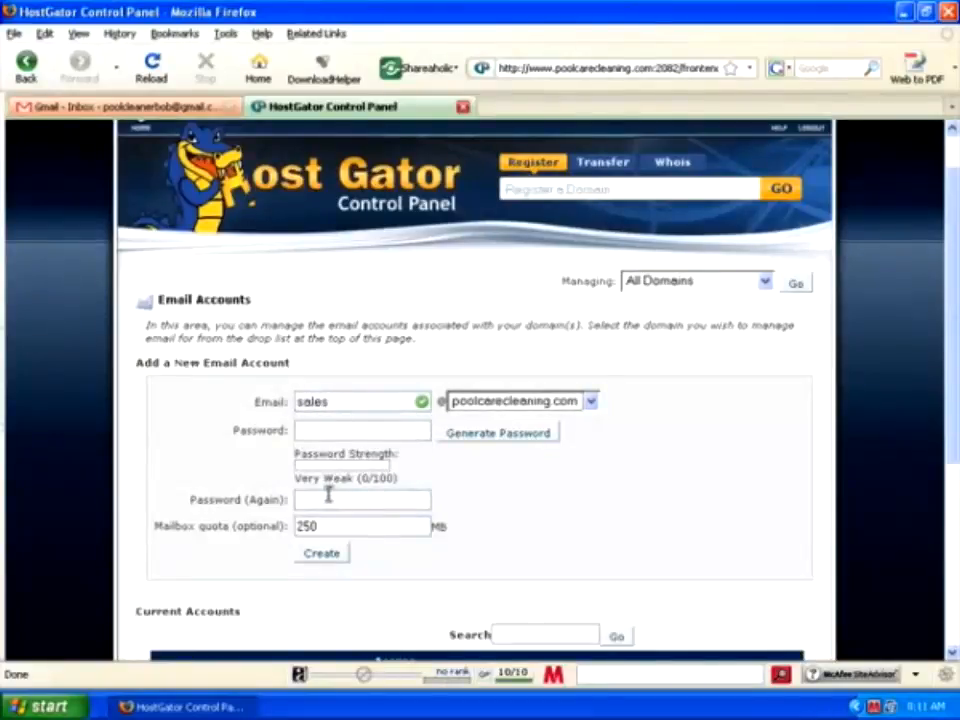
click(302, 430)
text(*********)
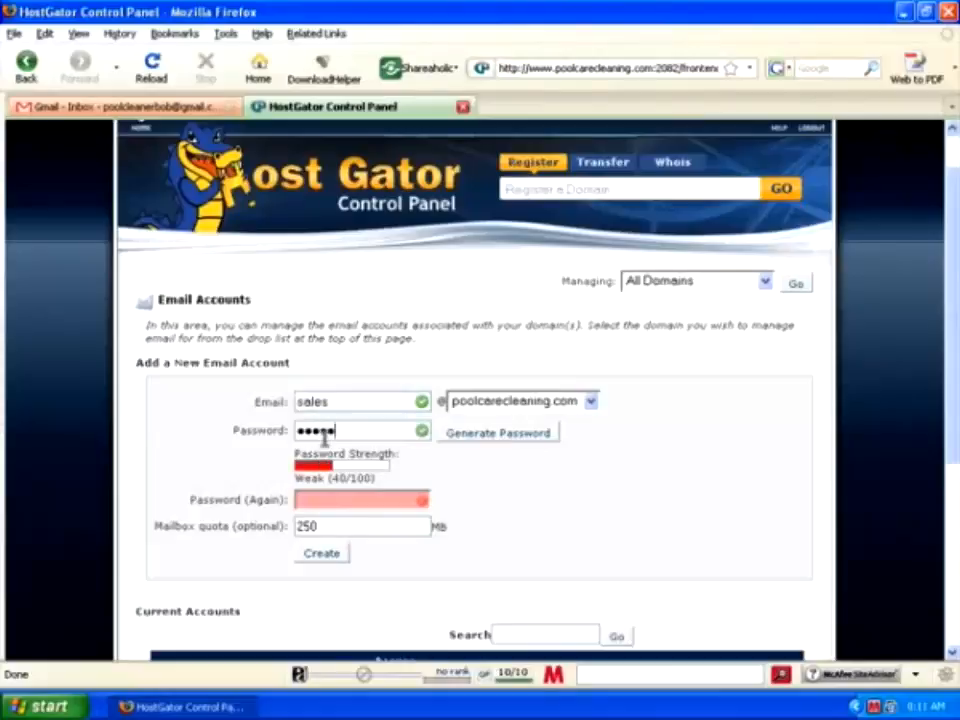
text(**)
key(Tab)
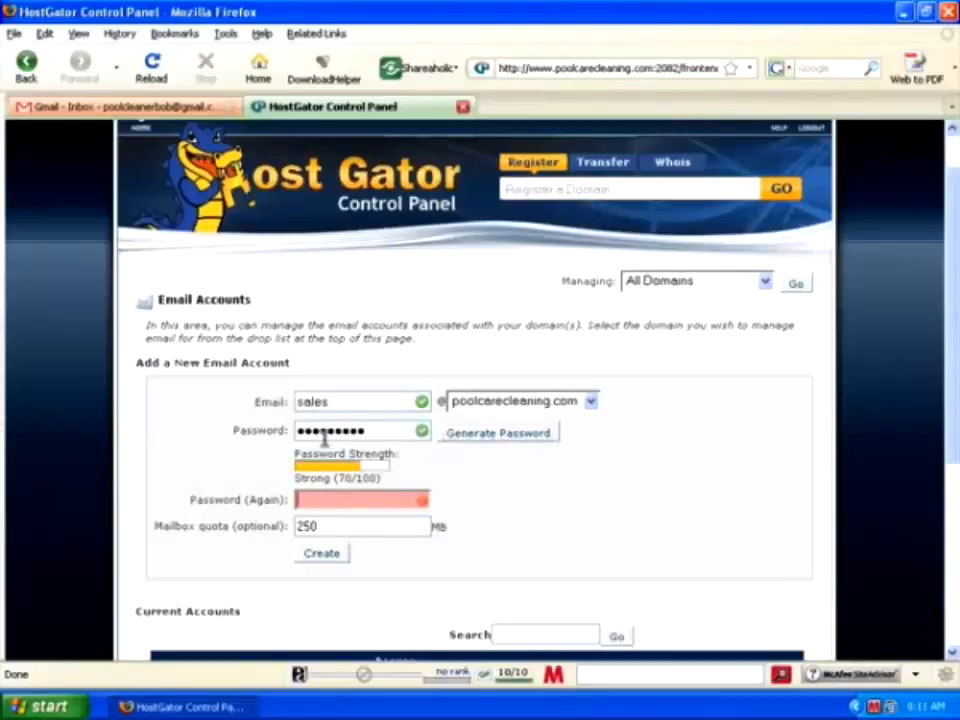
text(*****)
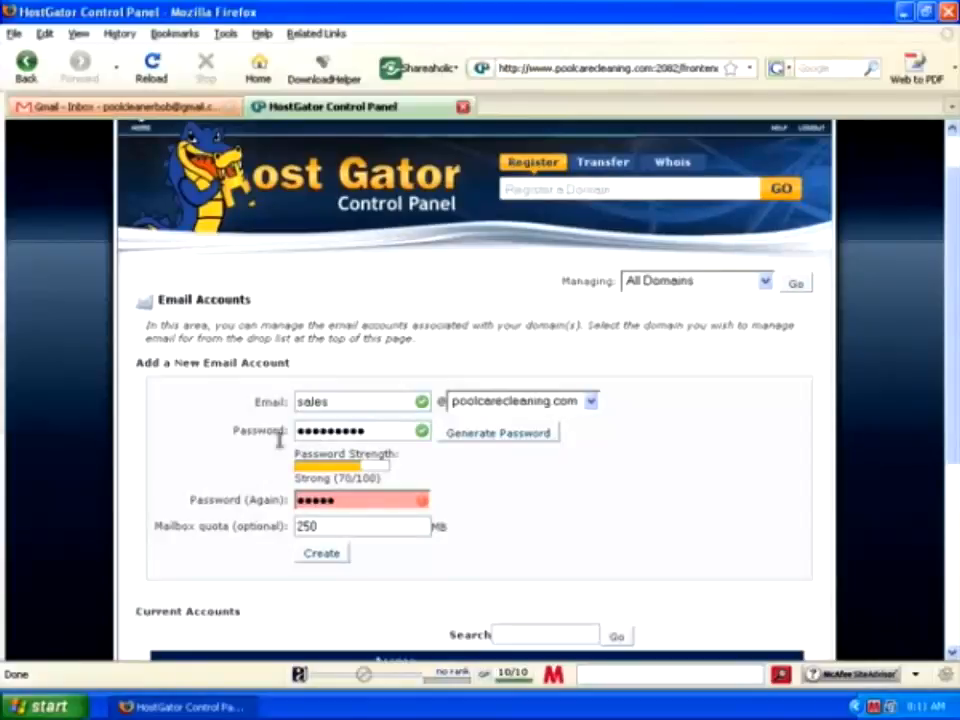
text(*****)
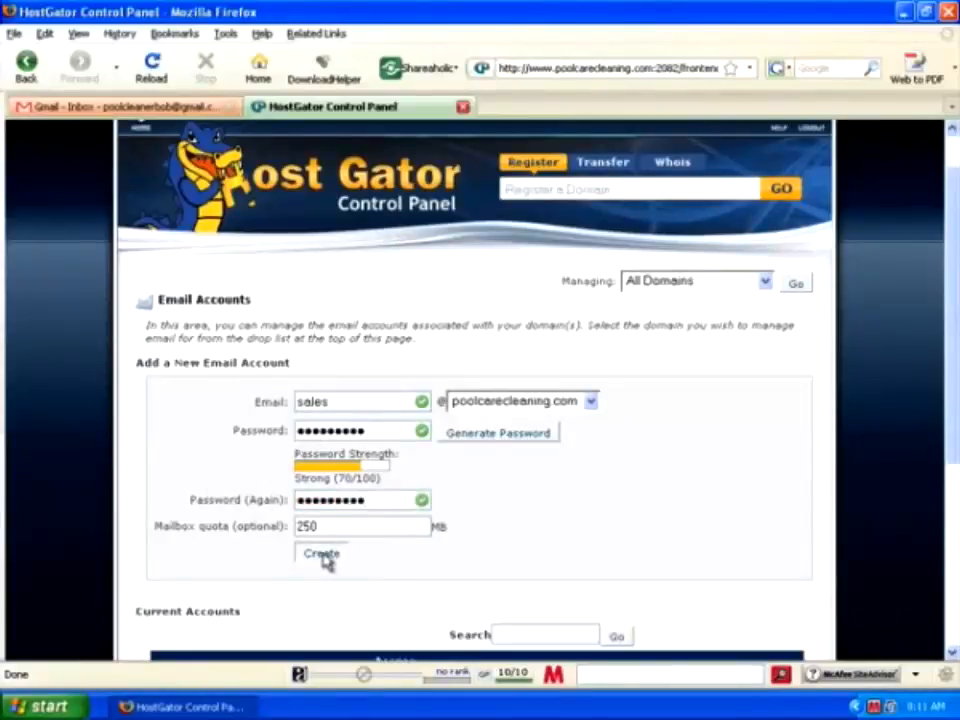
click(326, 557)
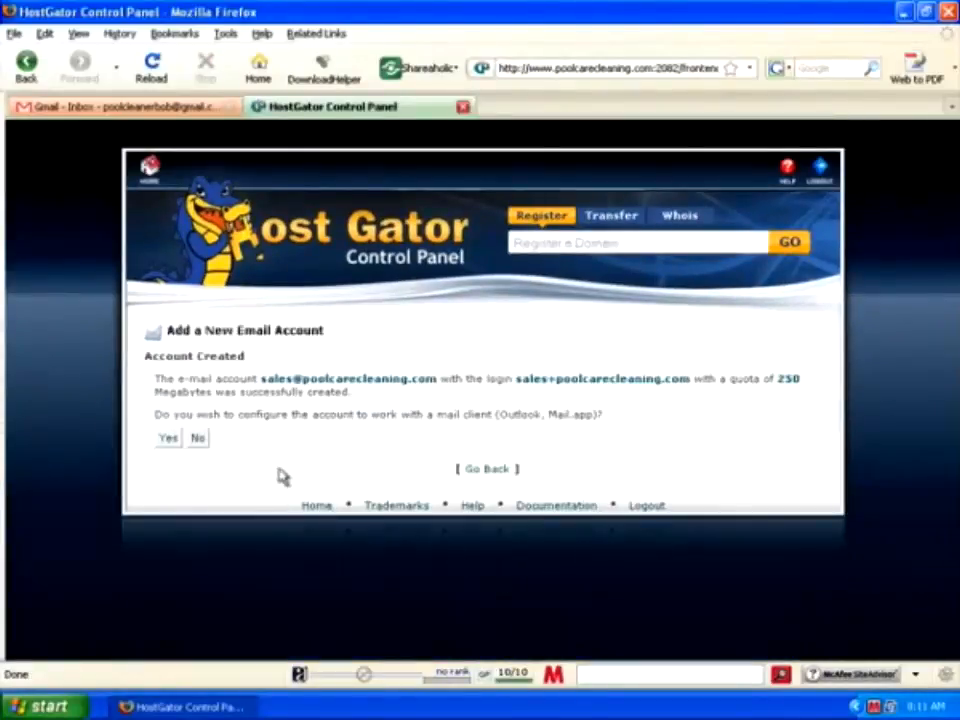
Step: Decline the mail client configuration for the sales account and review the current accounts list
click(197, 438)
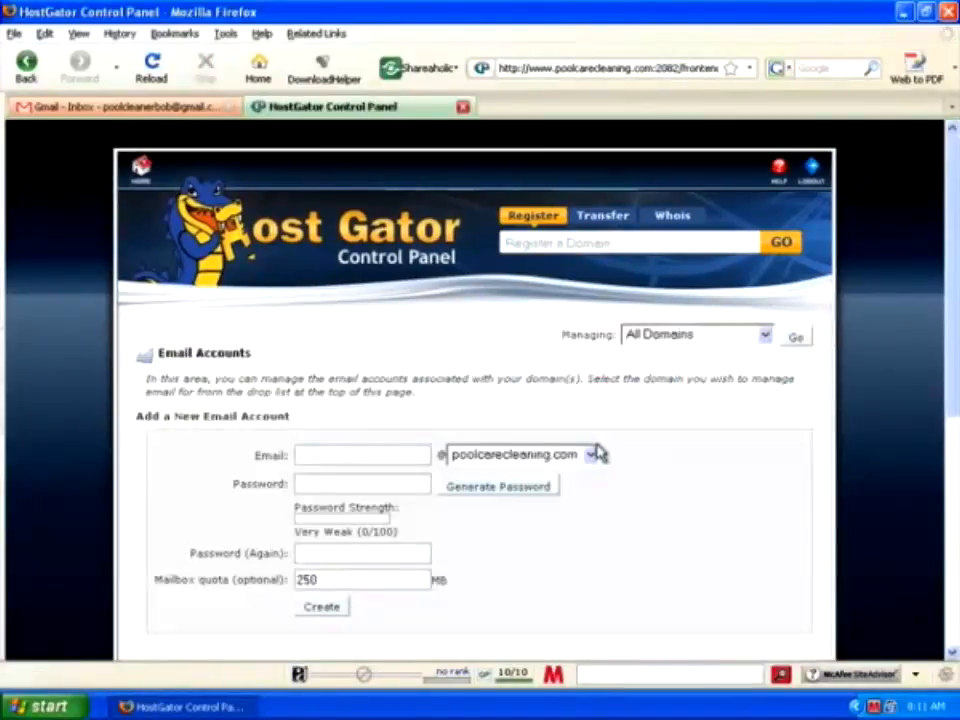
scroll(600, 452, down, 6)
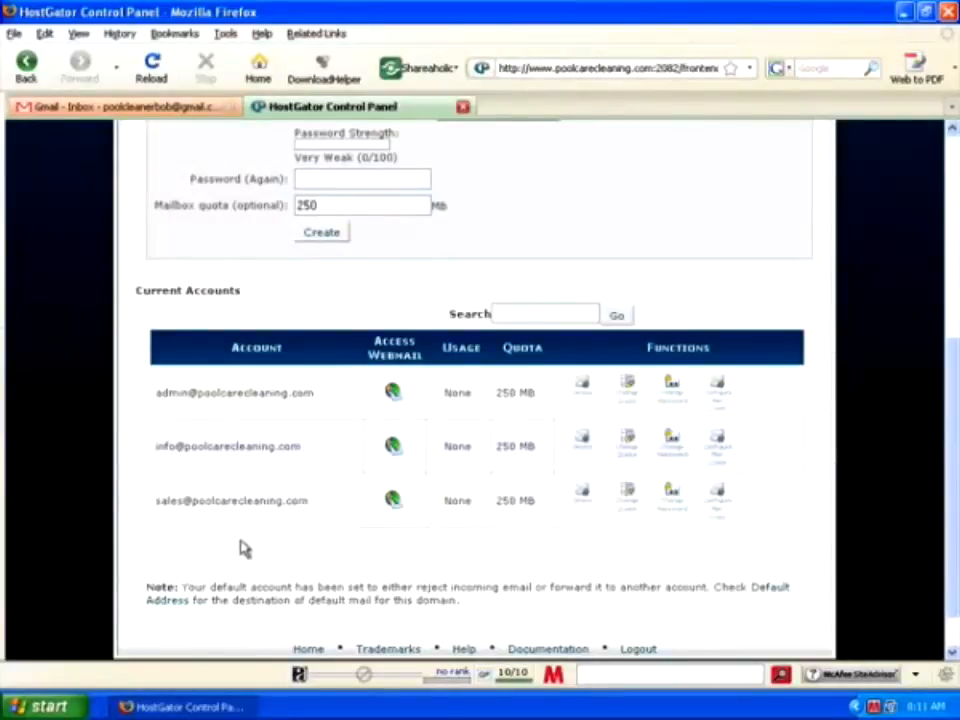
scroll(240, 548, up, 3)
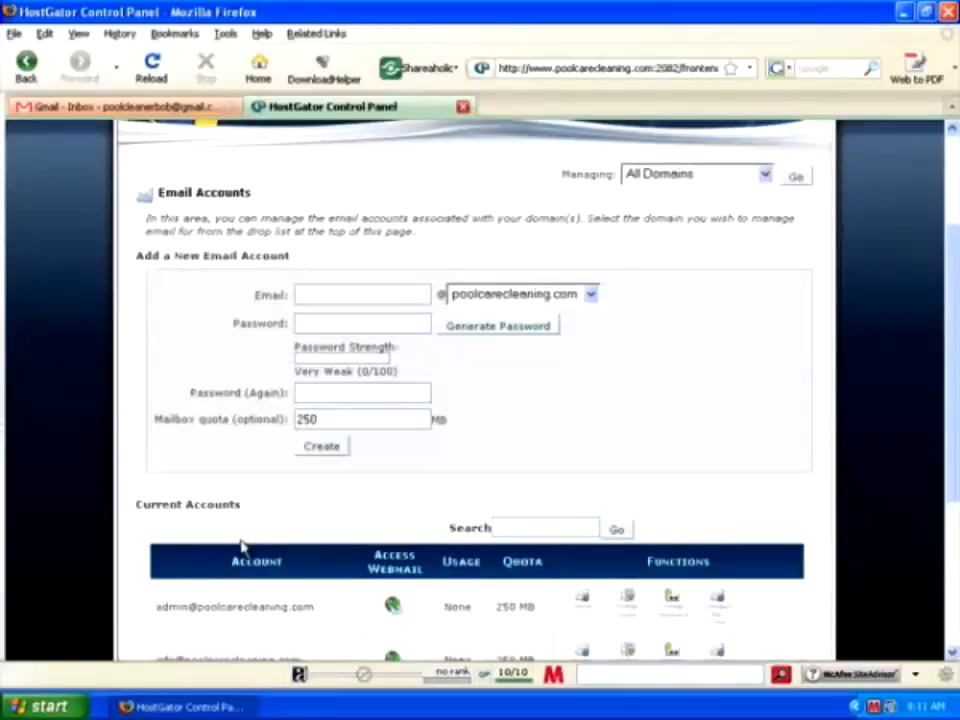
click(16, 34)
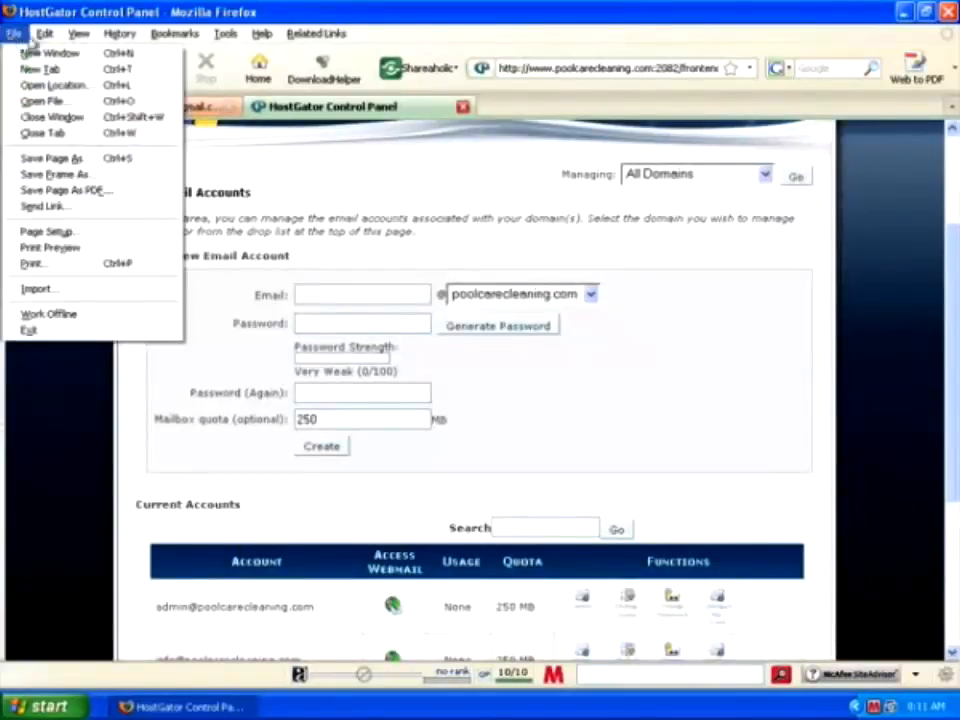
click(32, 69)
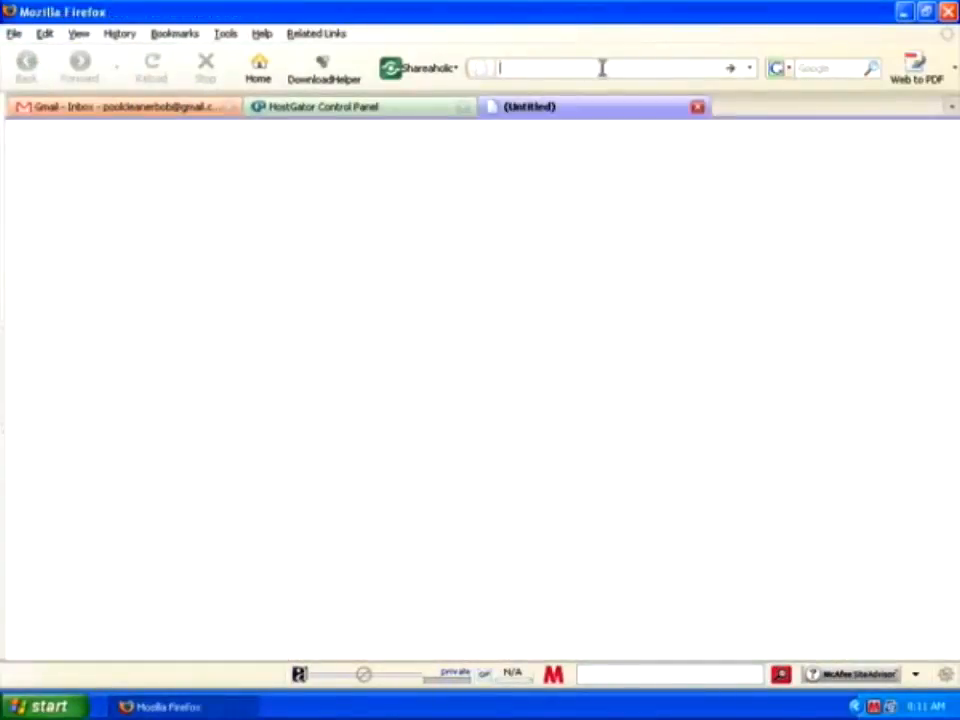
text(www.)
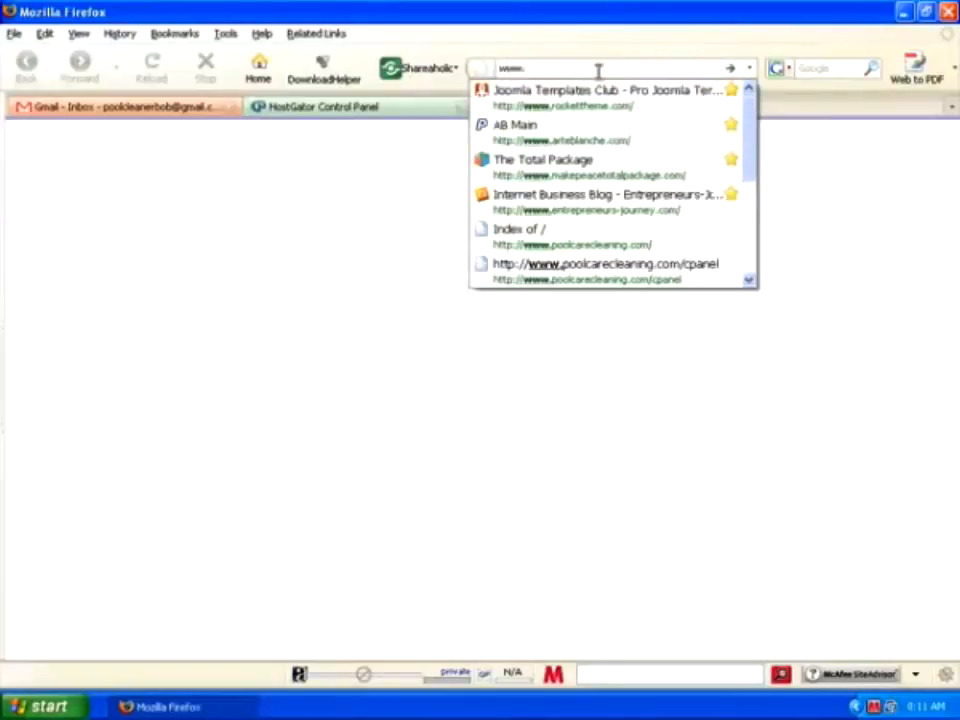
text(cle)
key(BackSpace)
key(BackSpace)
key(BackSpace)
text([pp)
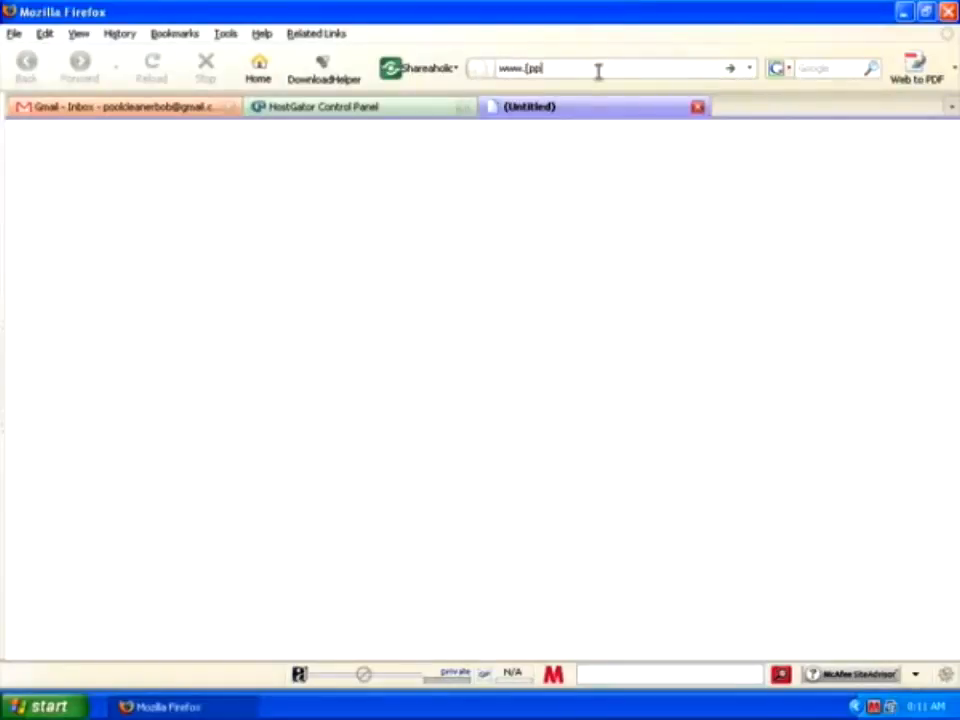
key(BackSpace)
key(BackSpace)
key(BackSpace)
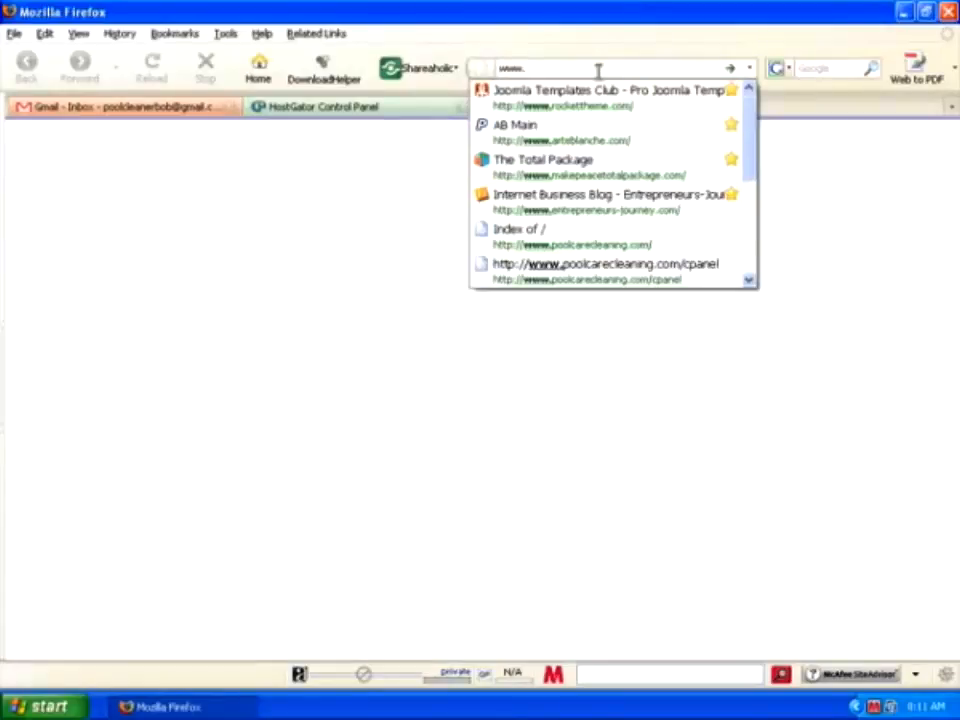
text(pool)
key(Down)
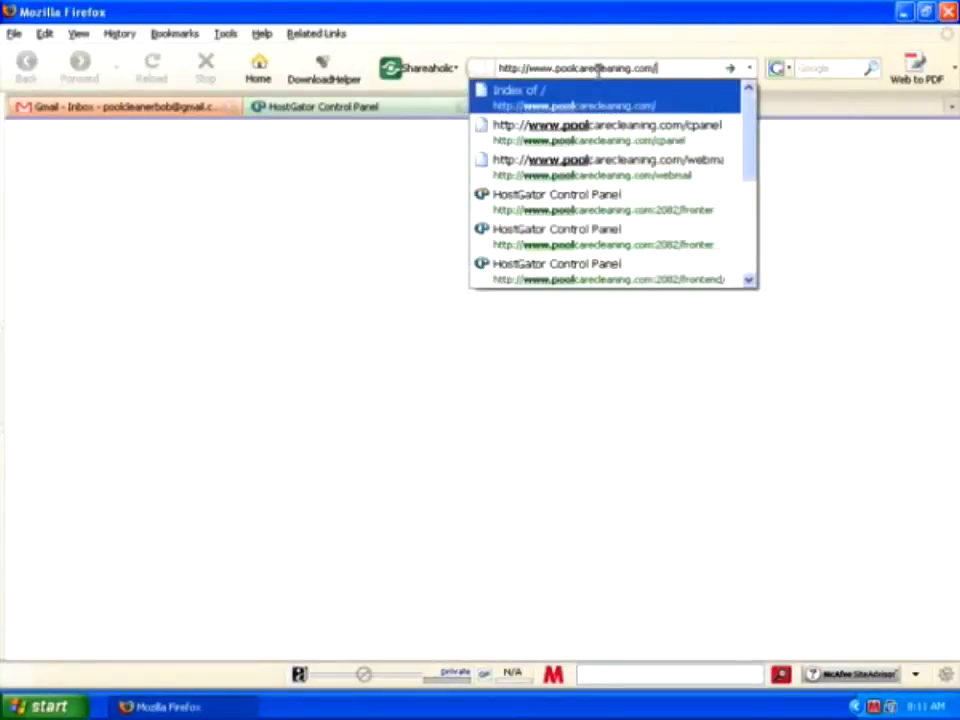
text(webmail)
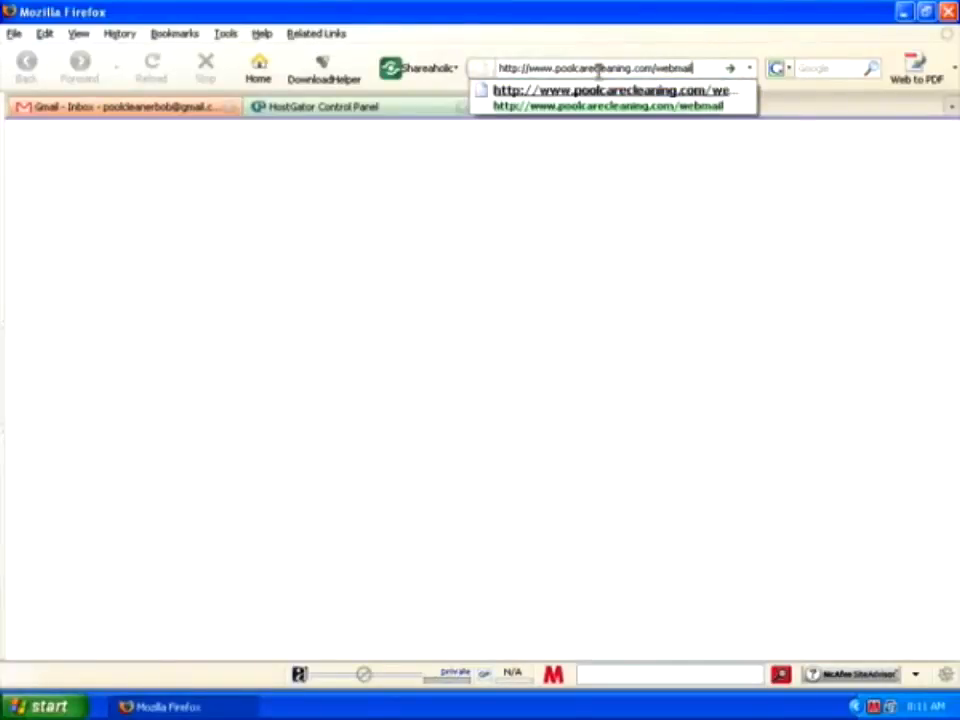
key(Return)
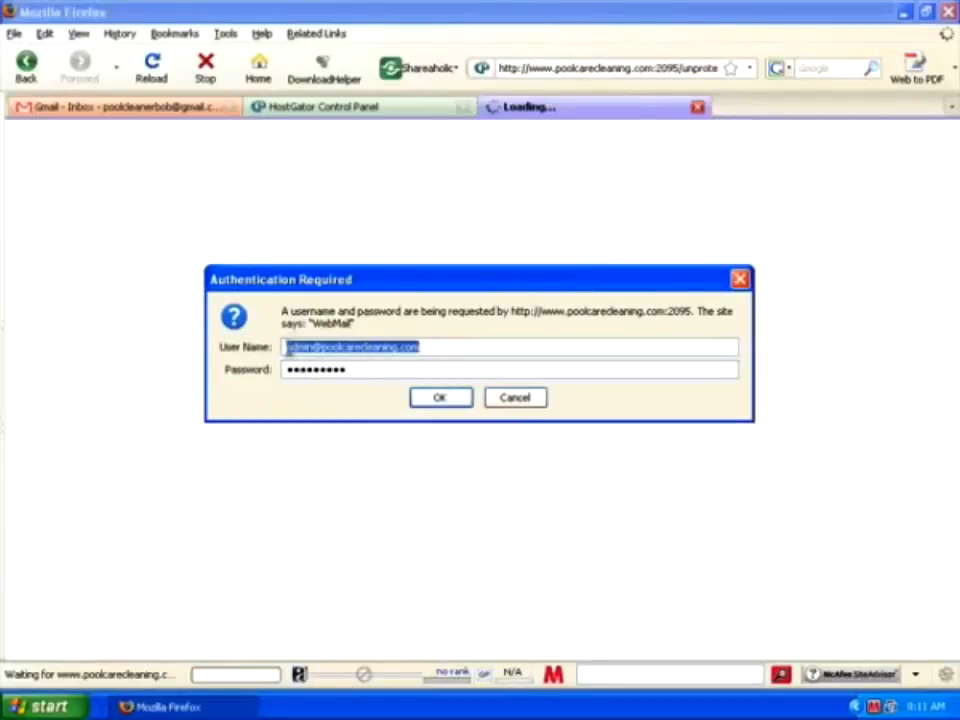
Step: Replace the prefilled password with the admin mailbox's password and log in to webmail
click(398, 374)
click(228, 369)
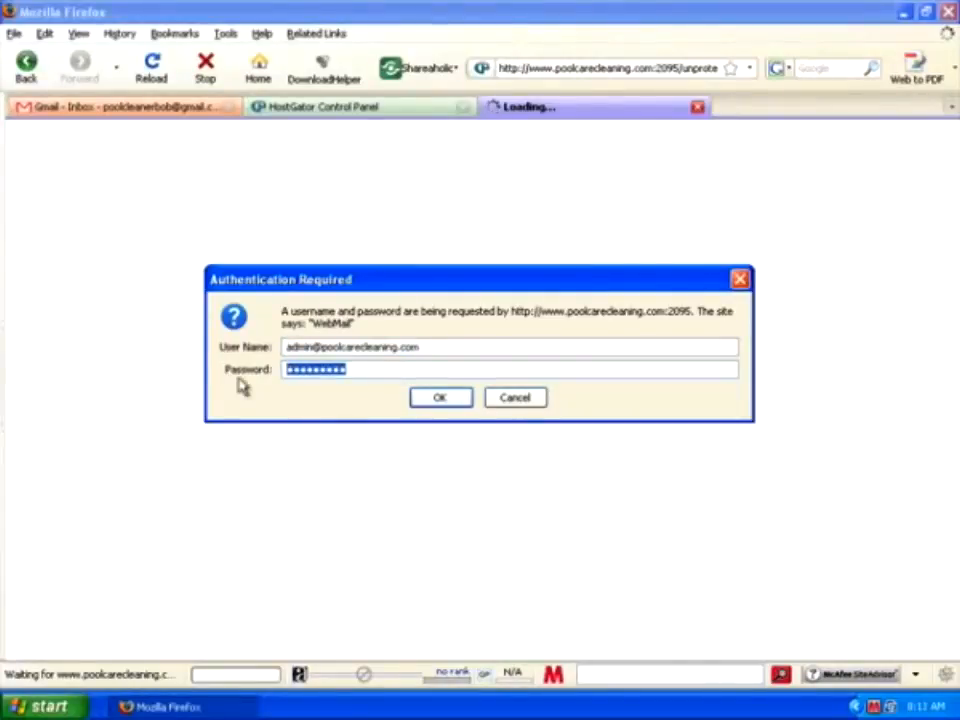
text(********)
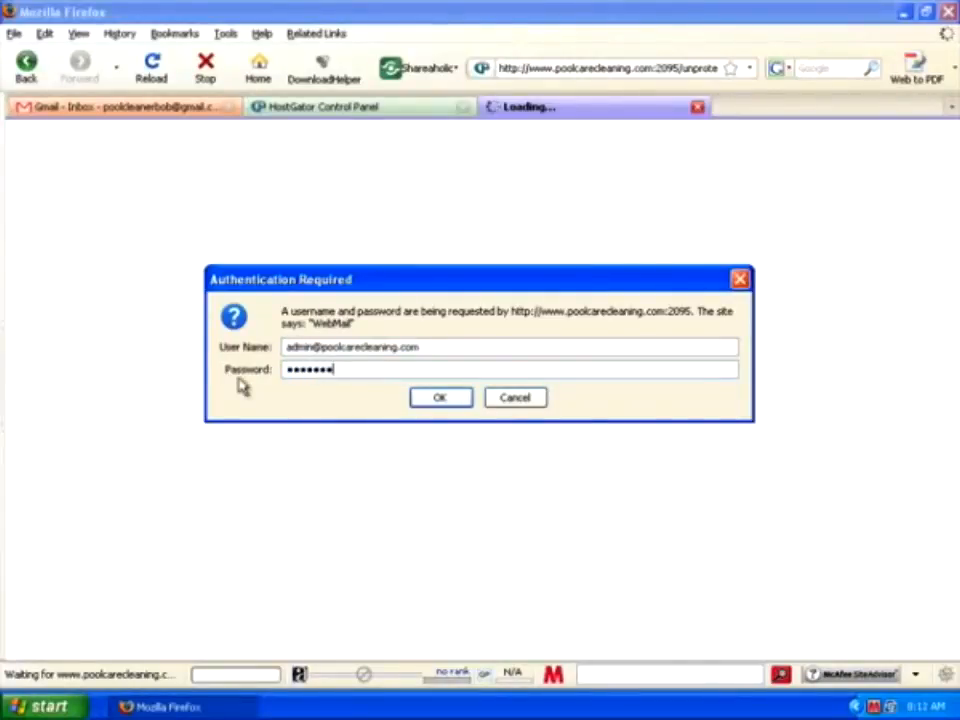
text(**)
click(446, 398)
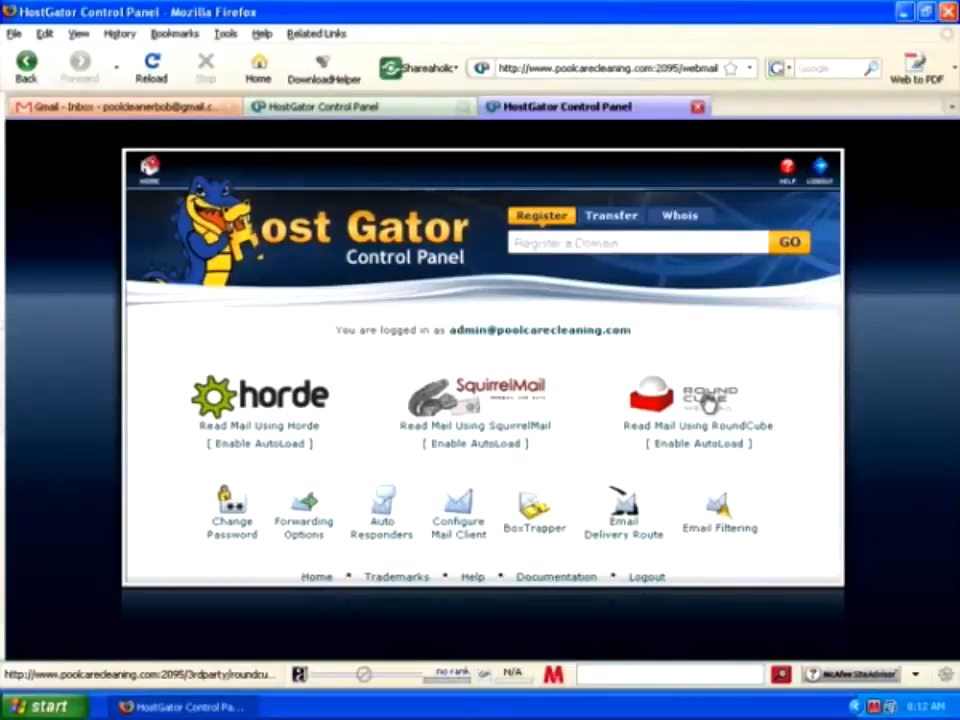
Step: View the admin mailbox's inbox in SquirrelMail and return to the choice of webmail programs
click(500, 399)
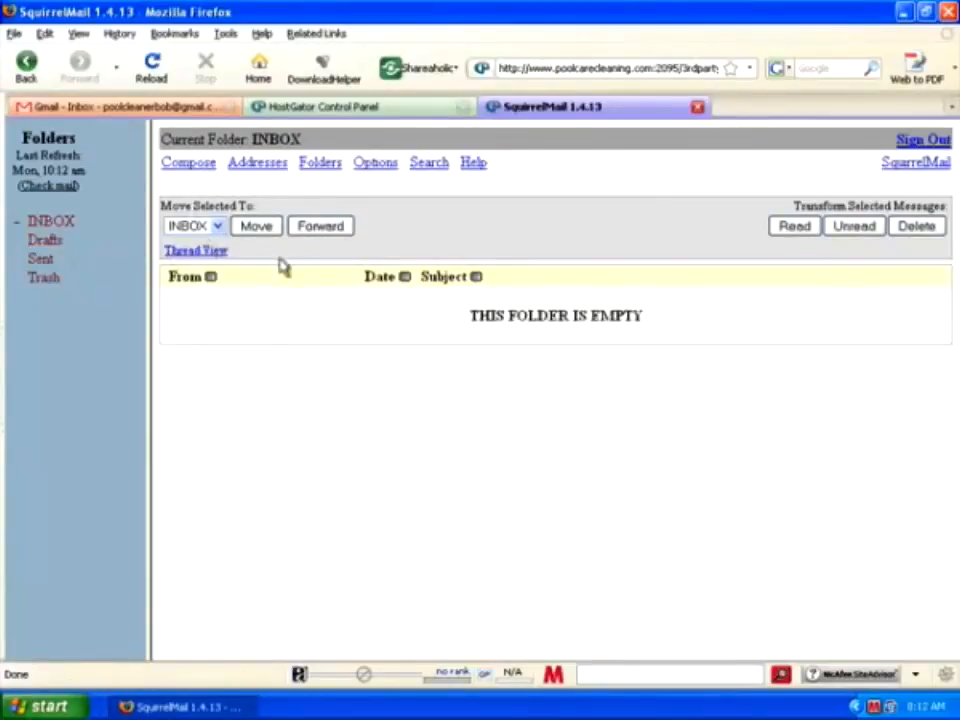
click(27, 66)
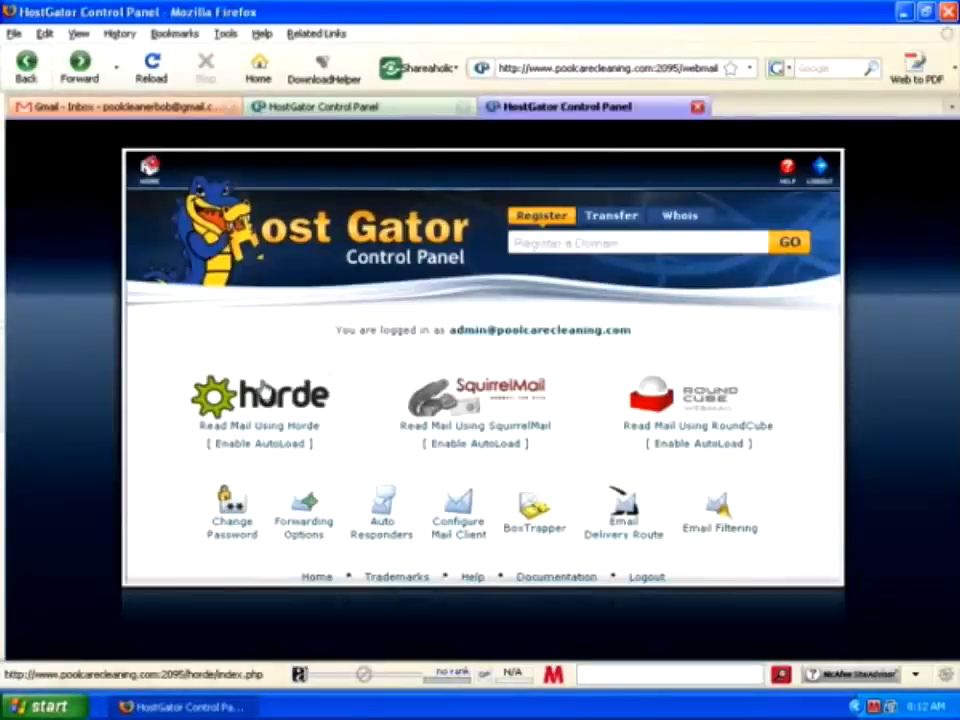
Step: Log in to Horde in English (American), view its portal and mail inbox, and return to the choice of webmail programs
click(264, 388)
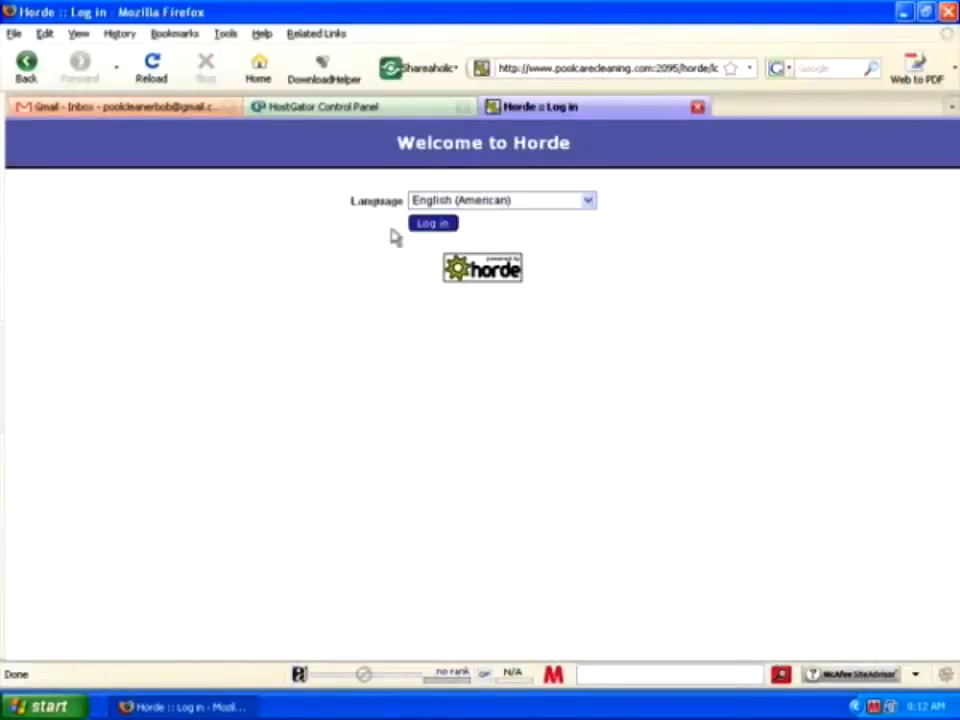
click(430, 223)
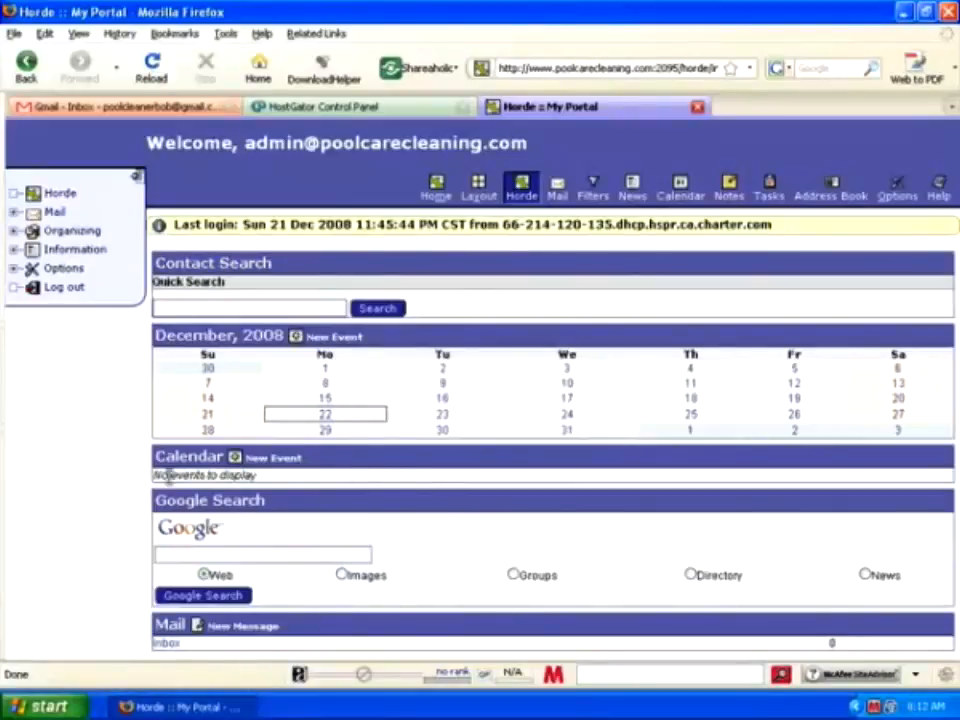
click(56, 212)
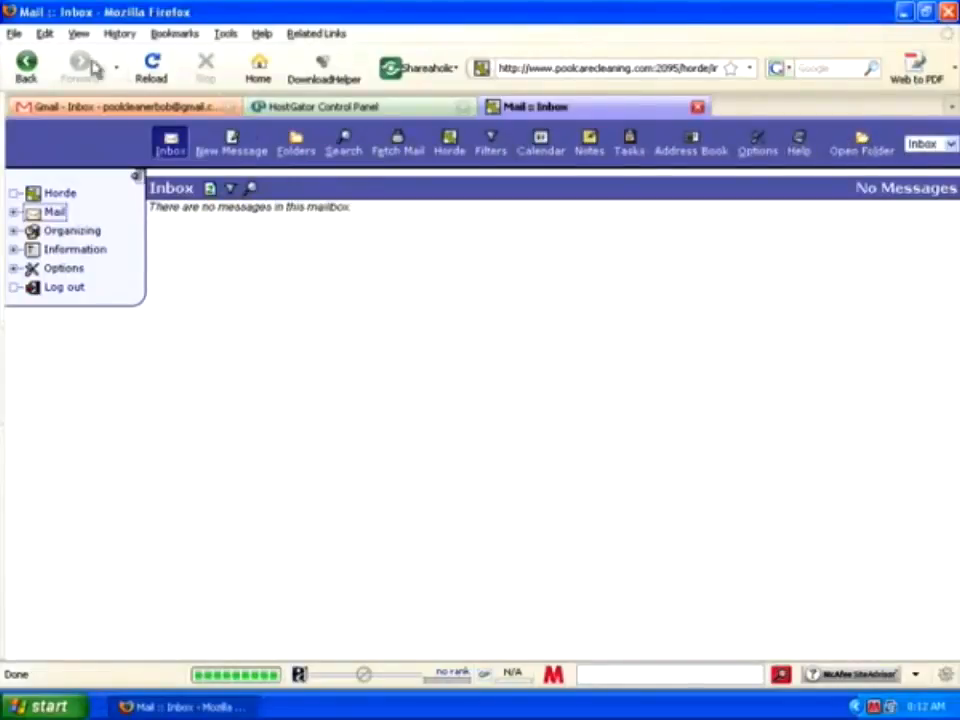
click(28, 66)
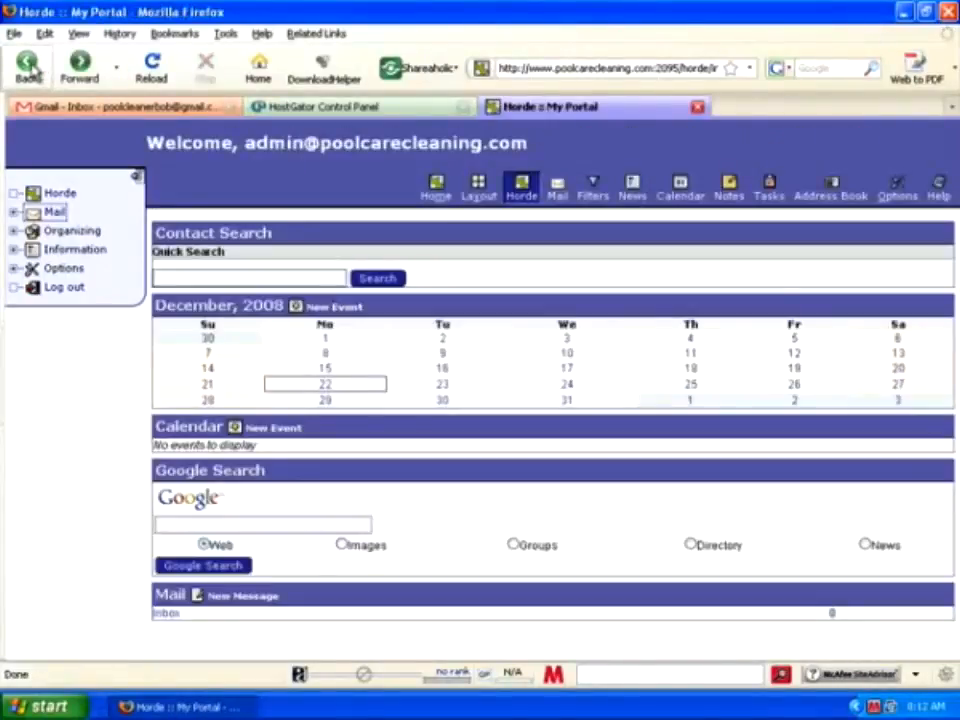
click(28, 67)
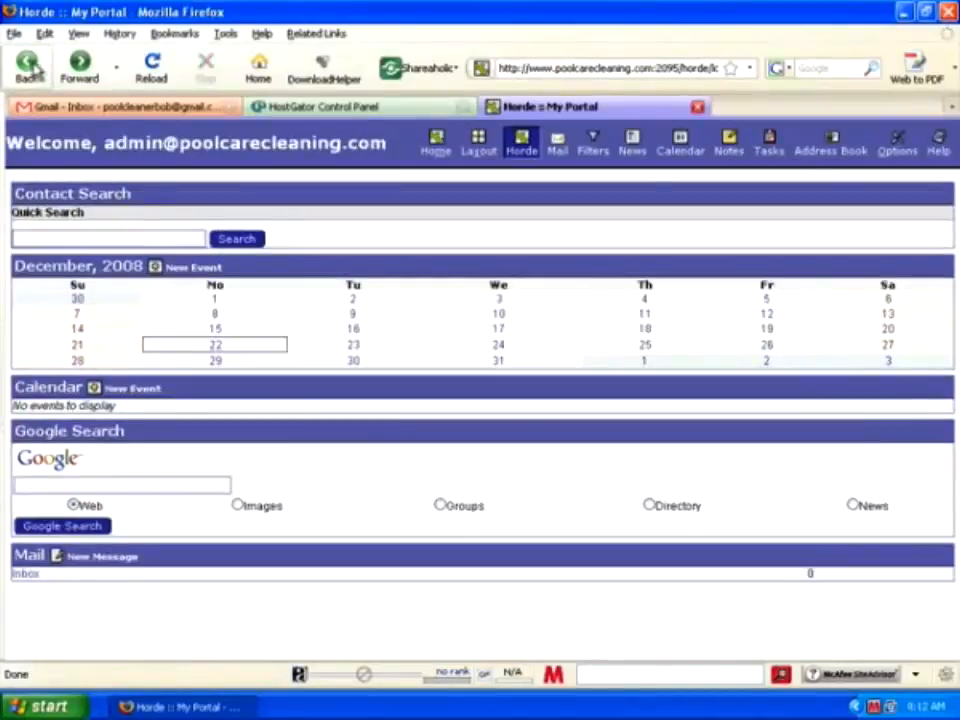
click(28, 68)
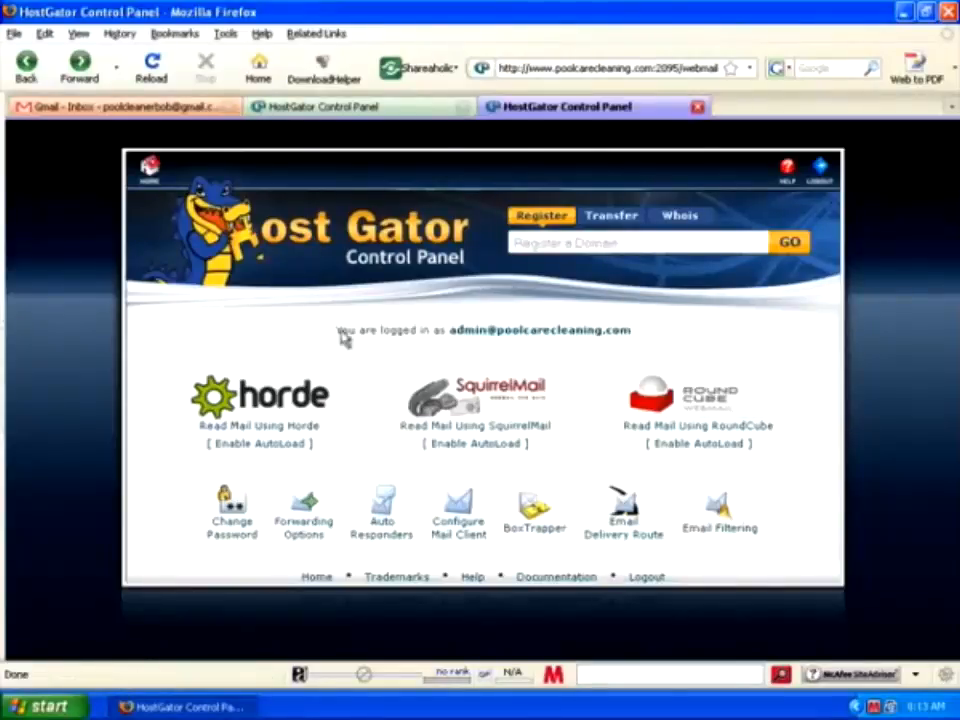
Step: Close the webmail tab and go from Email Accounts to the Mail section of the control panel's home page
click(699, 107)
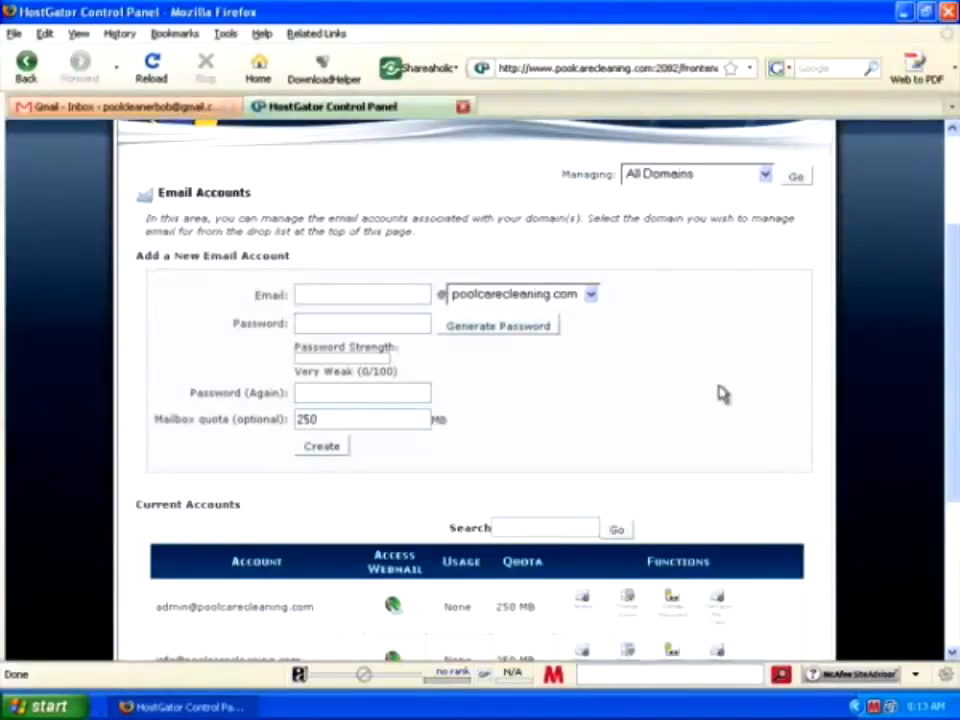
scroll(719, 385, up, 3)
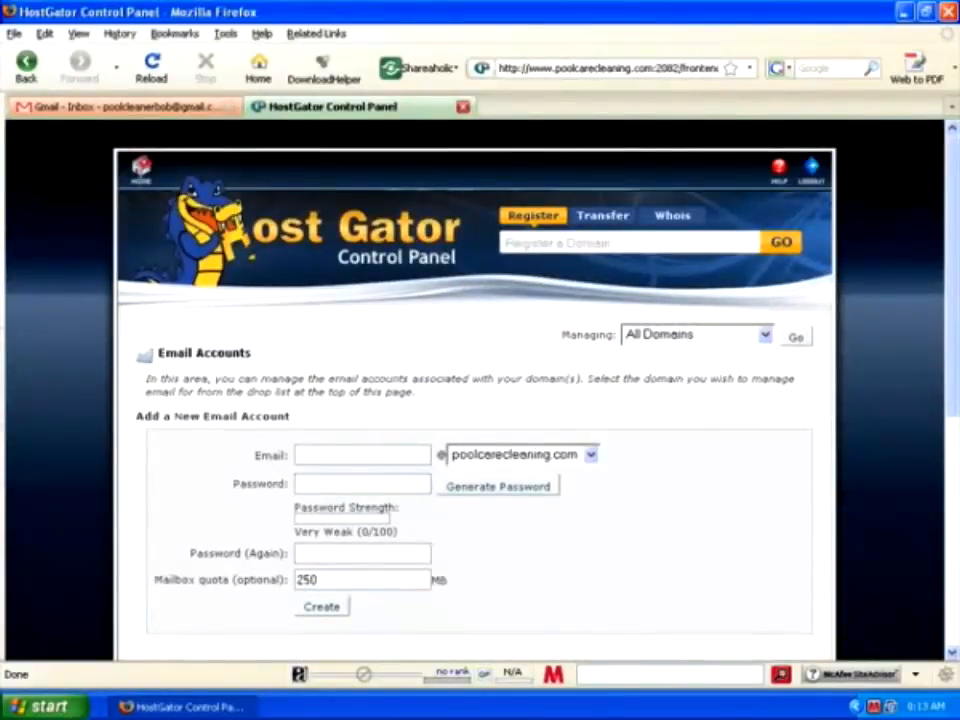
scroll(144, 180, down, 3)
scroll(176, 221, up, 3)
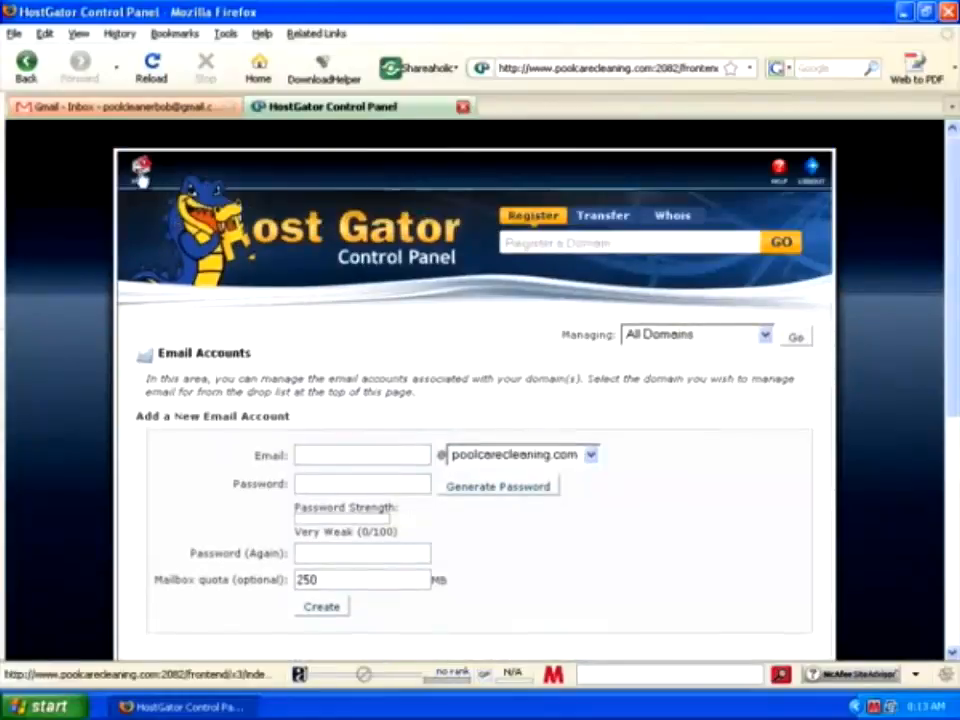
click(141, 172)
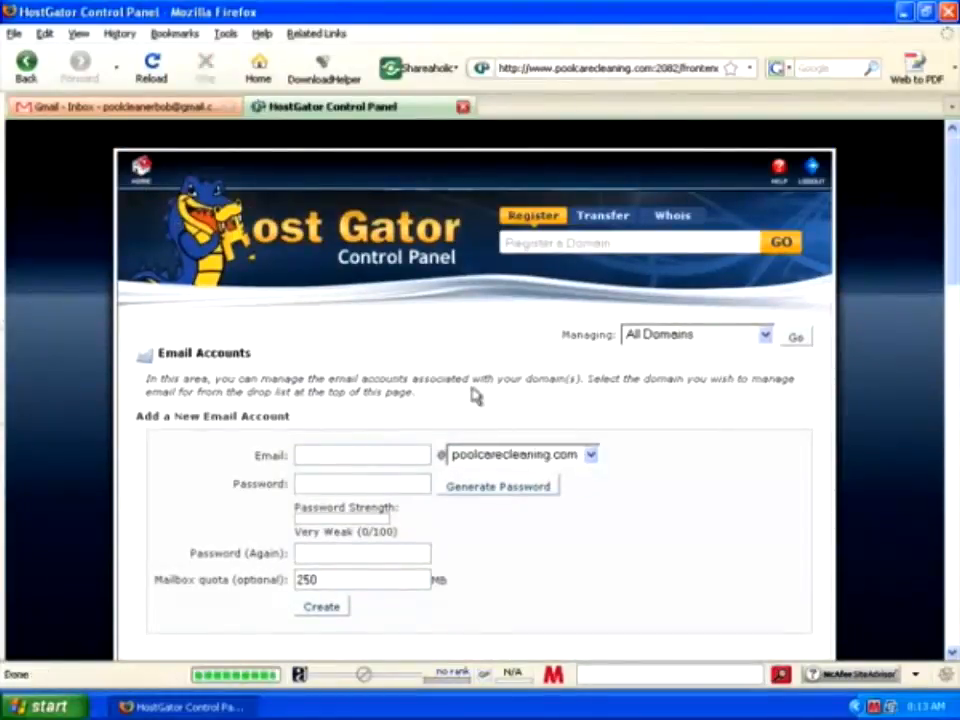
scroll(602, 519, down, 3)
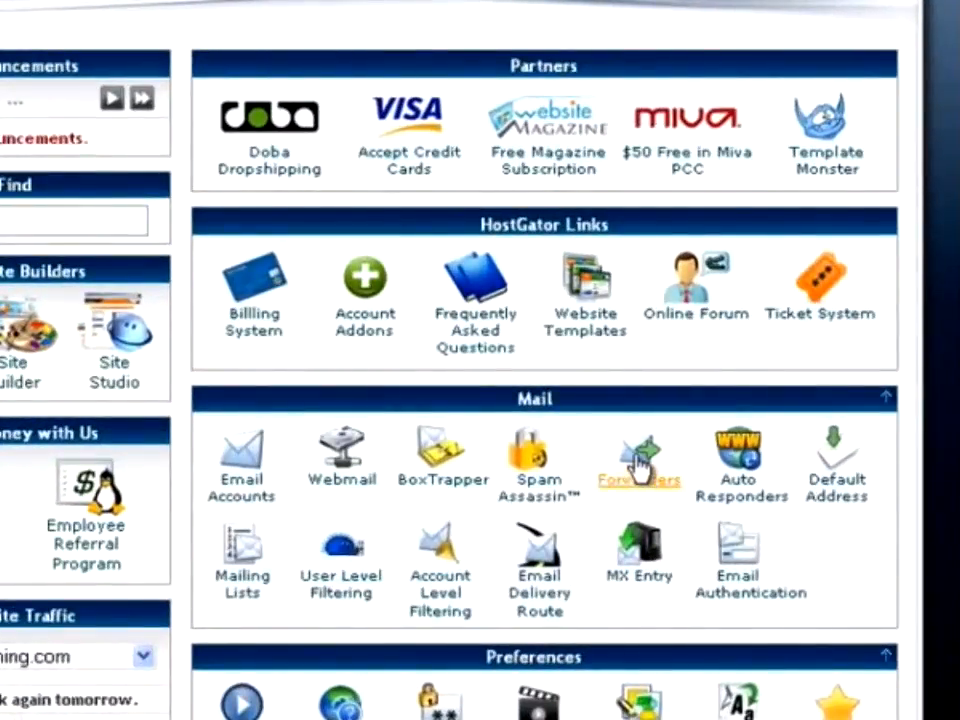
Step: Add a forwarder that copies mail from the admin address at poolcarecleaning.com to the owner's Gmail address, and return to the forwarder list
click(640, 462)
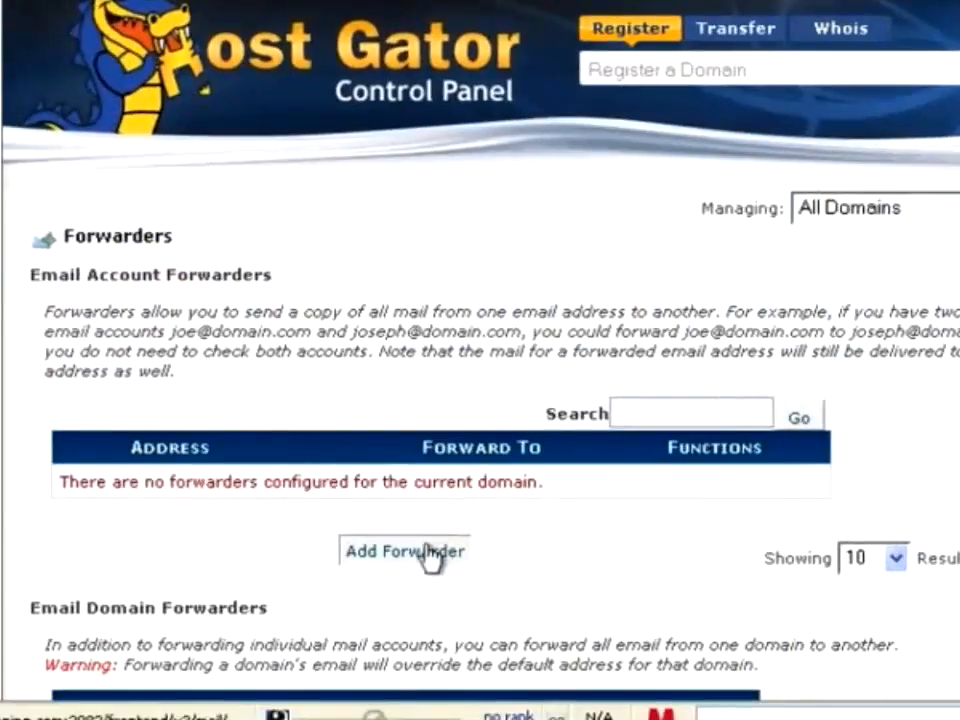
click(405, 552)
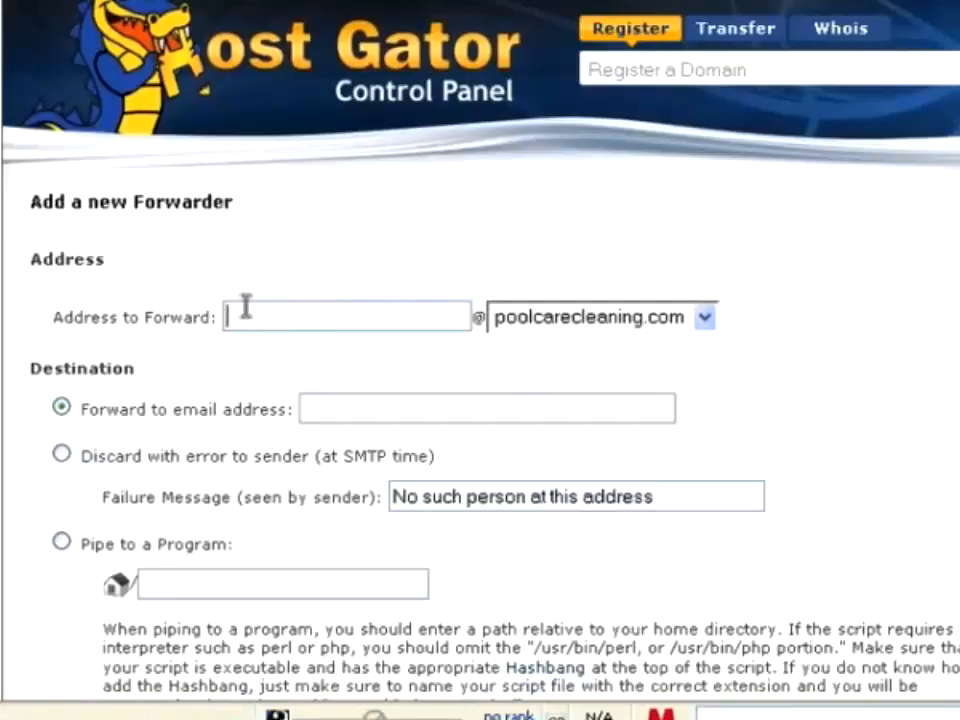
text(admin)
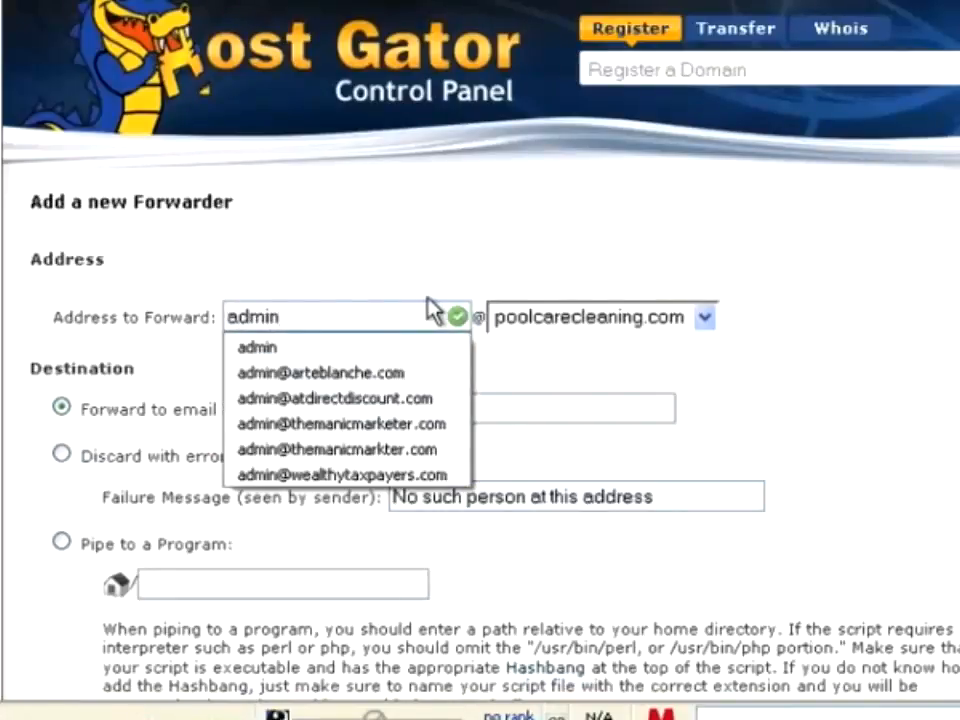
click(403, 264)
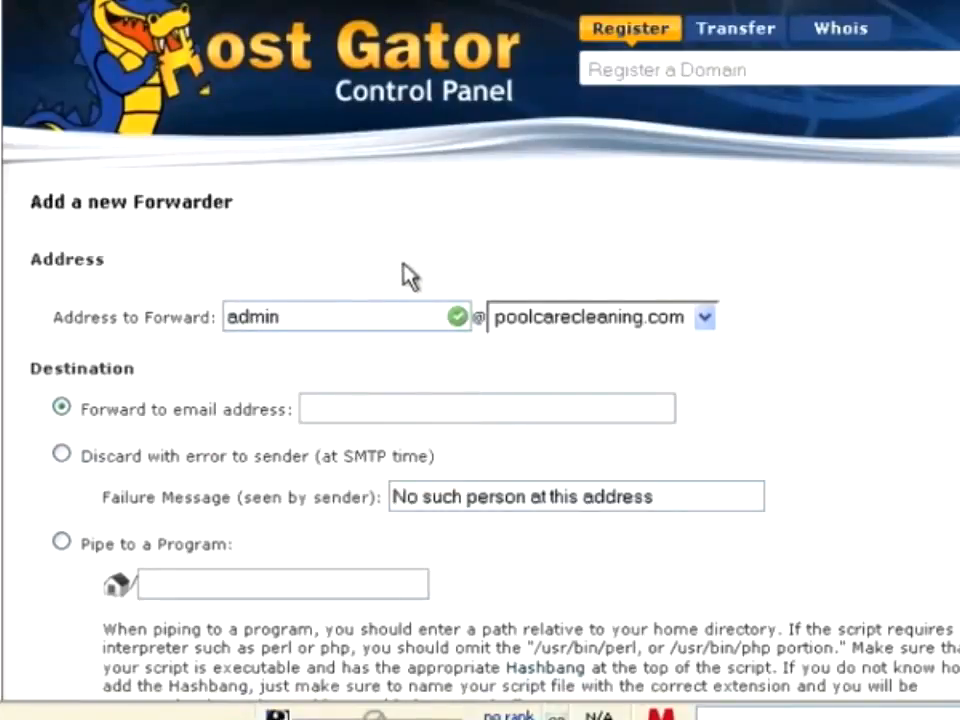
click(378, 411)
text(po)
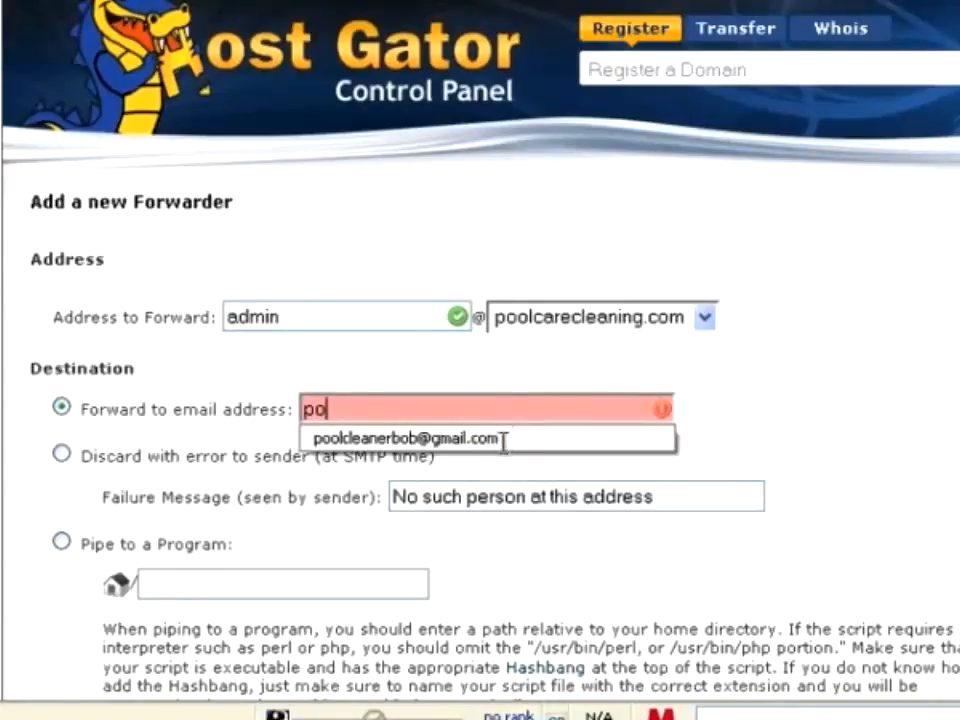
click(501, 440)
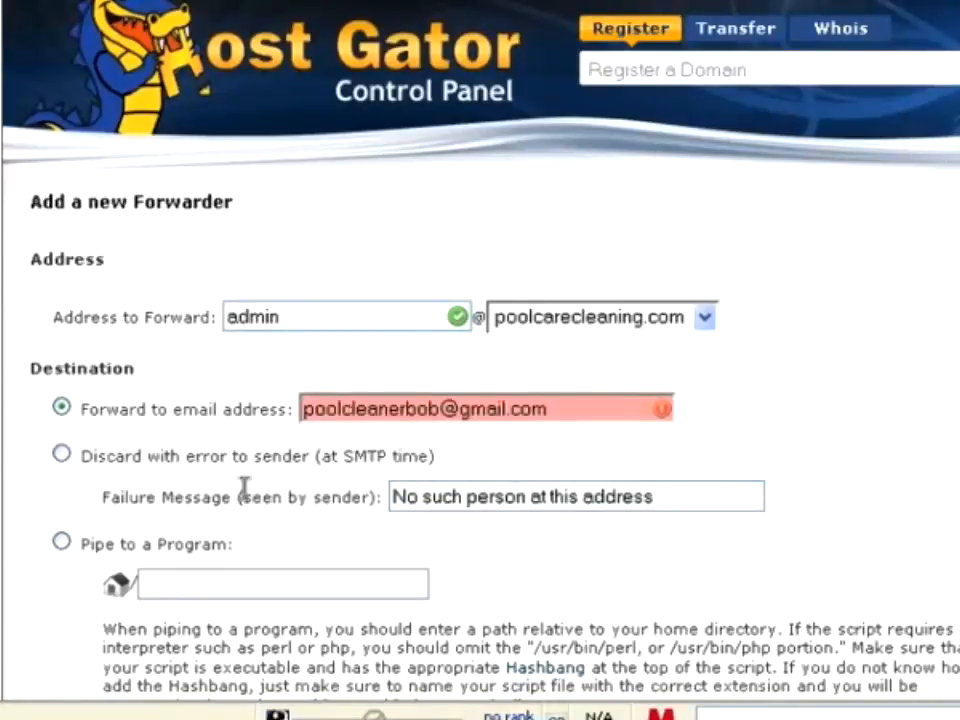
scroll(306, 460, down, 3)
click(112, 500)
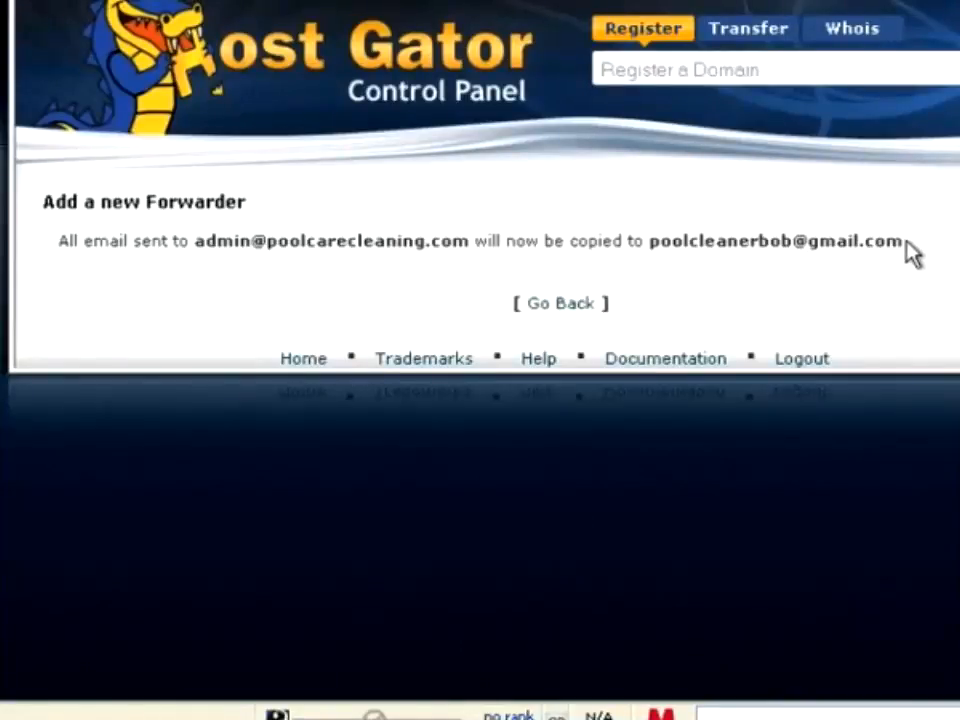
click(600, 308)
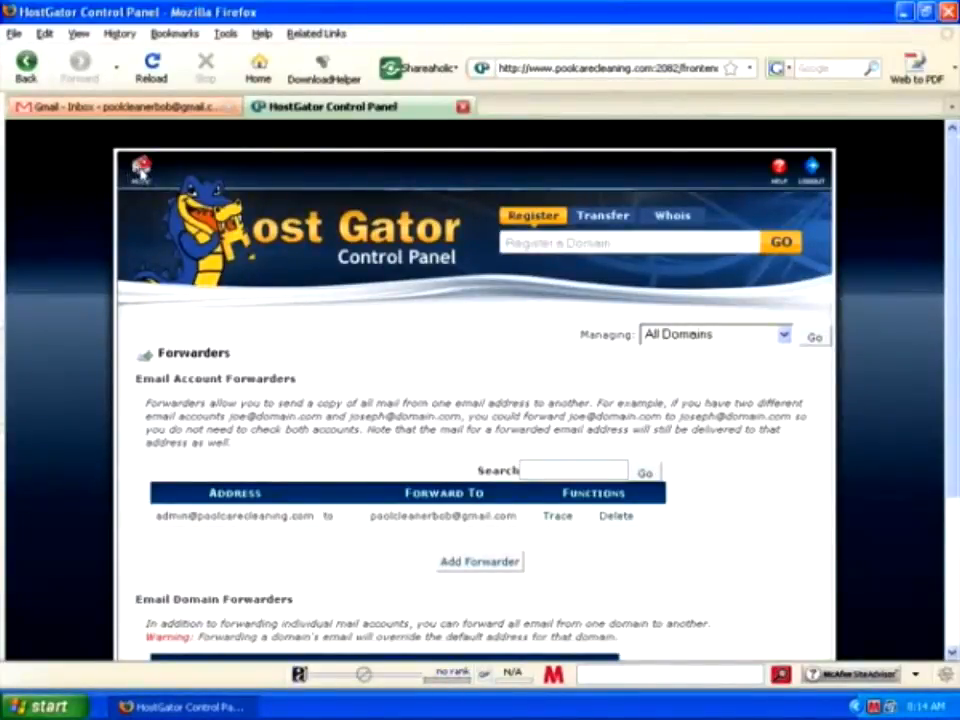
Step: Return to the control panel's home page and look over the Mail, Preferences, Files and Logs sections
click(140, 170)
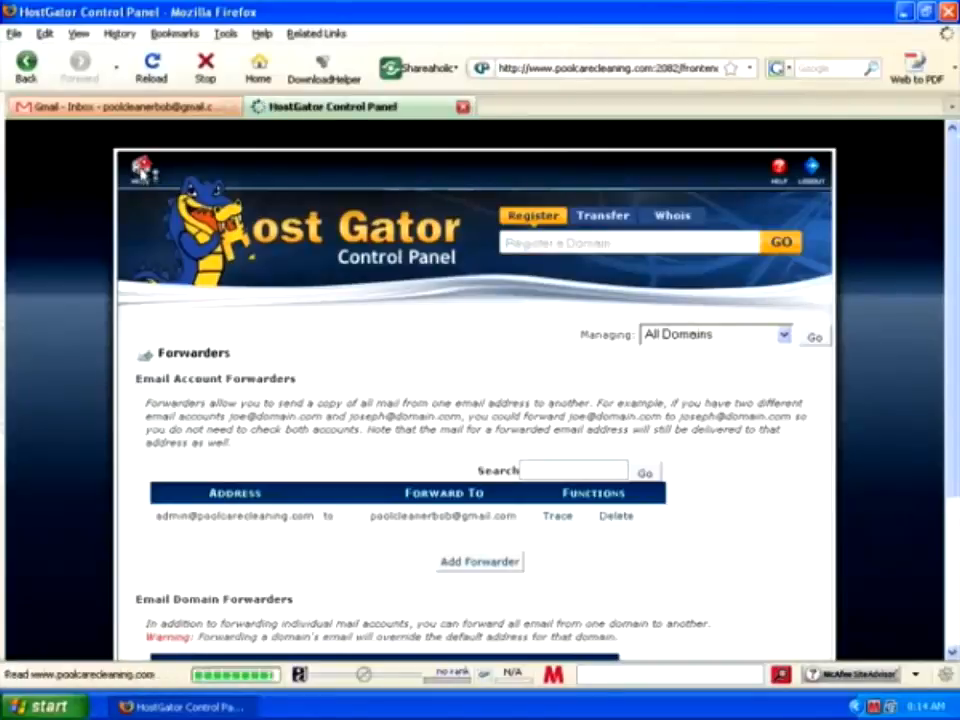
scroll(870, 555, down, 5)
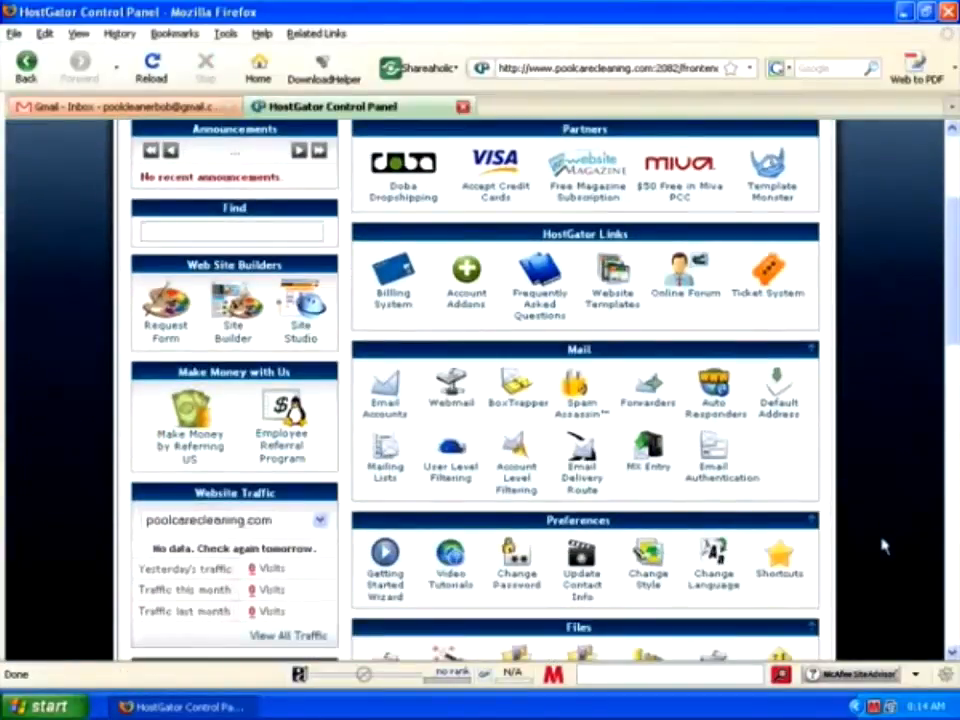
scroll(882, 546, down, 4)
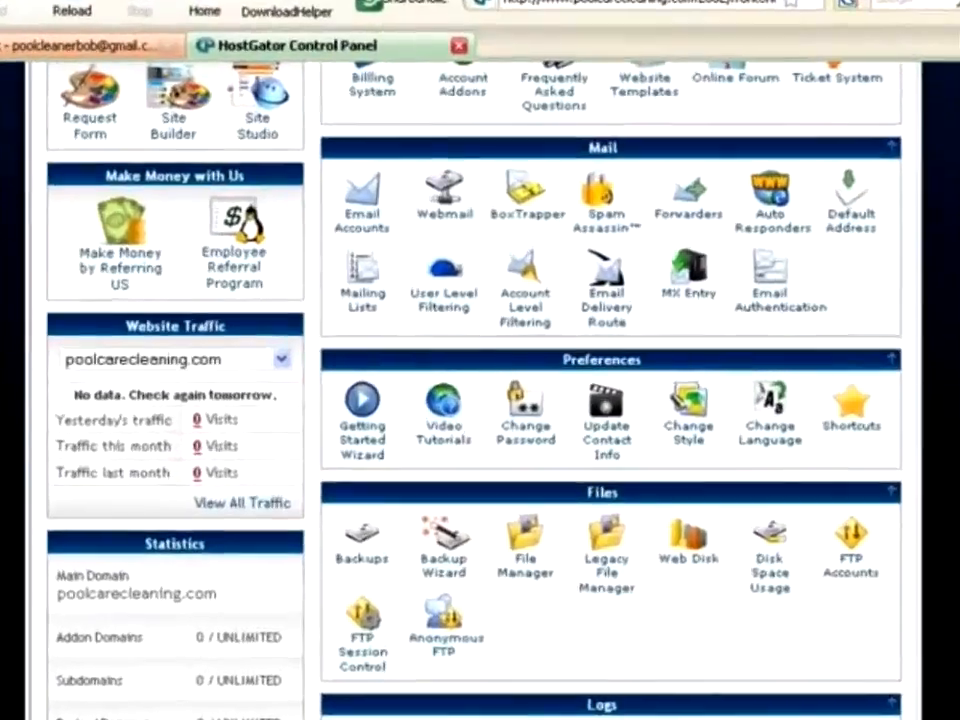
scroll(882, 546, down, 1)
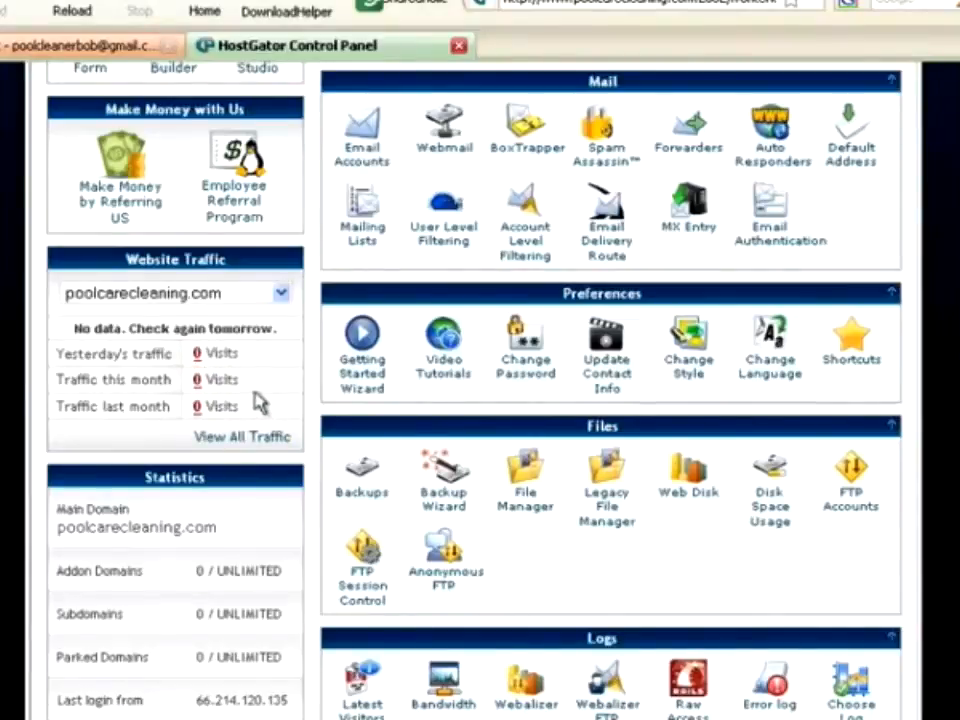
scroll(300, 433, down, 3)
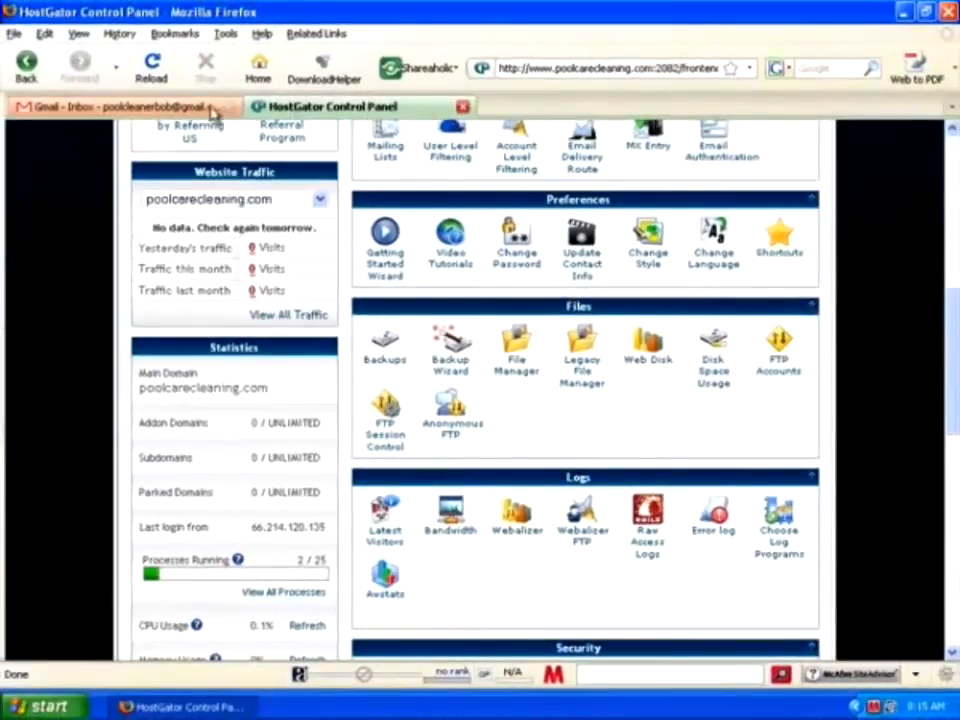
click(13, 33)
click(33, 70)
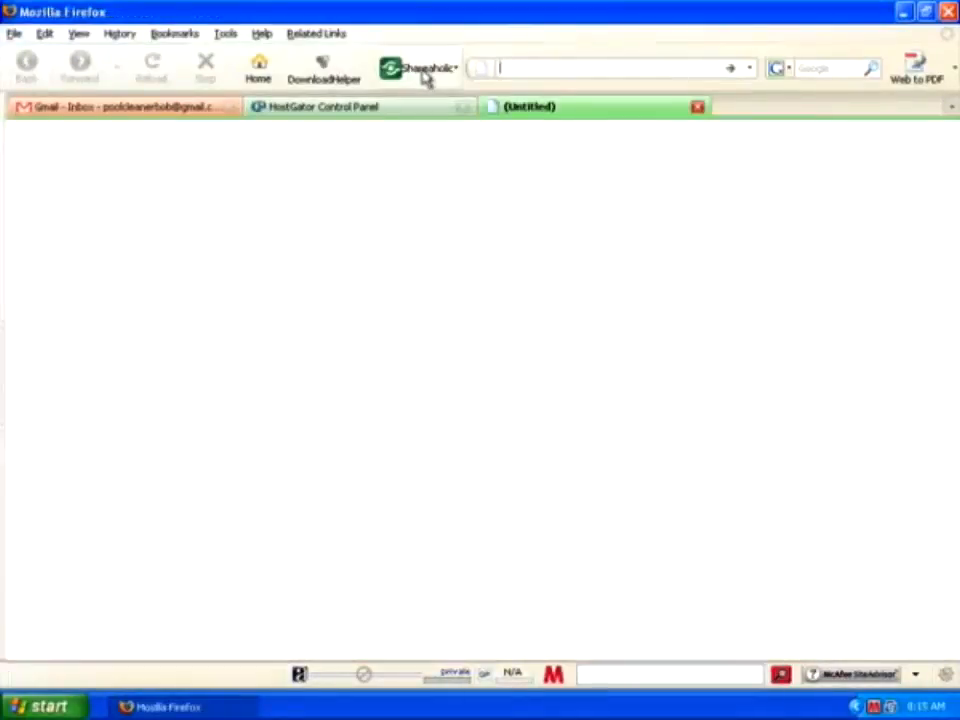
text(po)
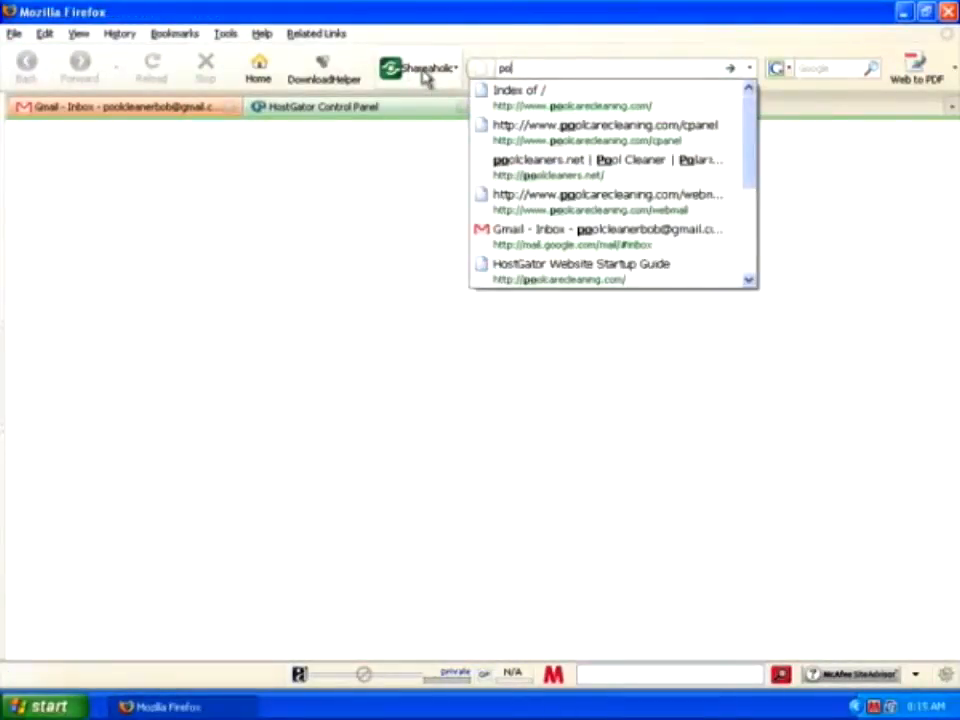
text(ll)
key(BackSpace)
key(BackSpace)
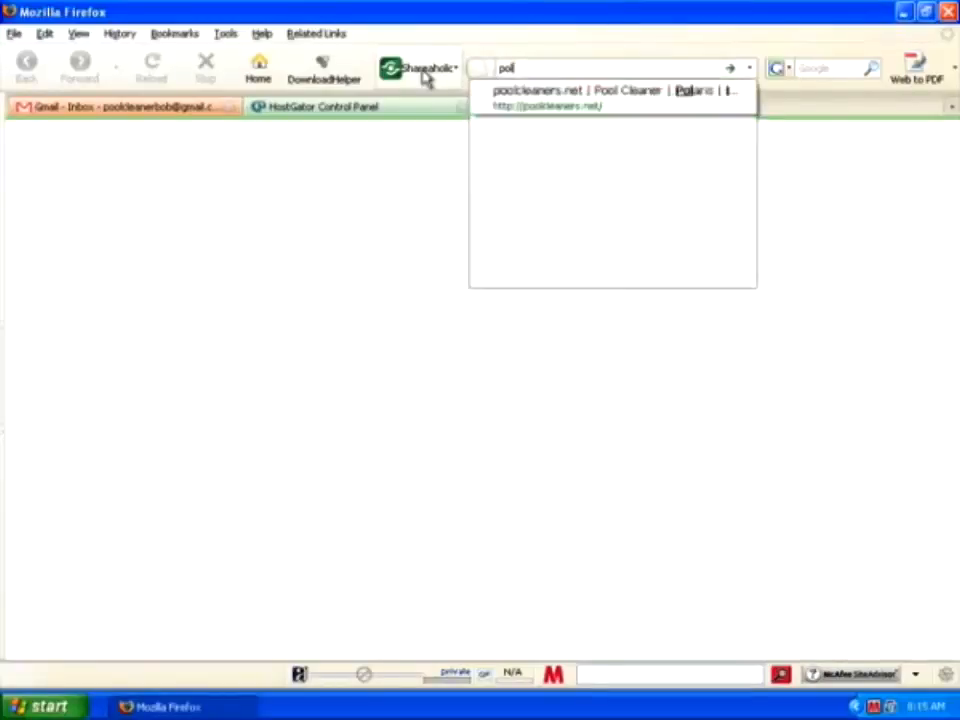
text(ol)
key(Down)
key(Return)
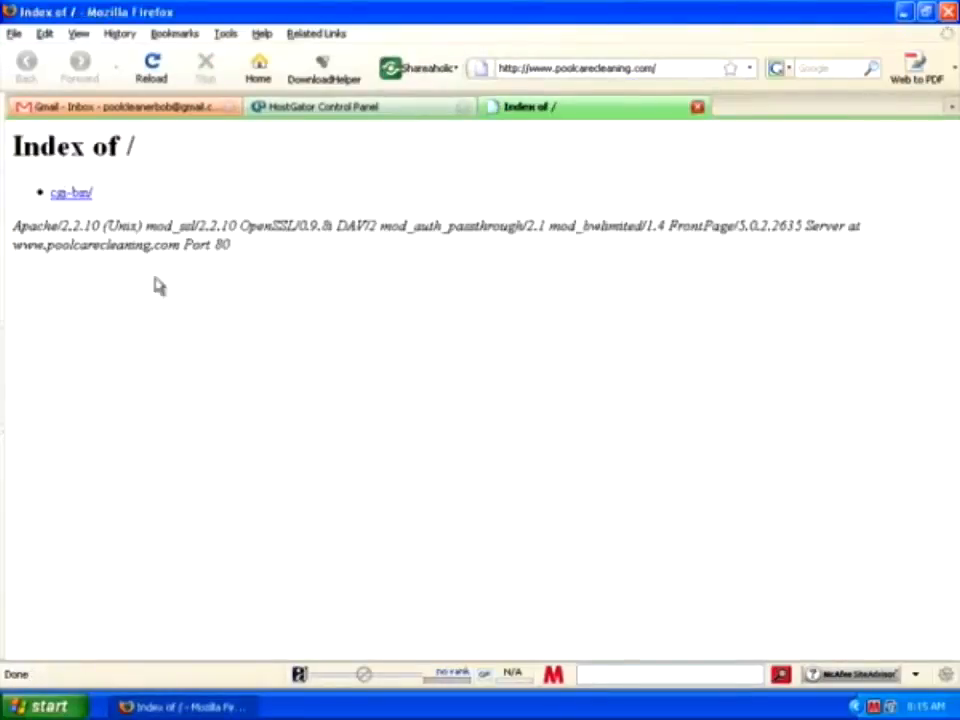
Step: From the control panel, open File Manager at the Home Directory with hidden files shown, skipping the directory question in future
click(358, 108)
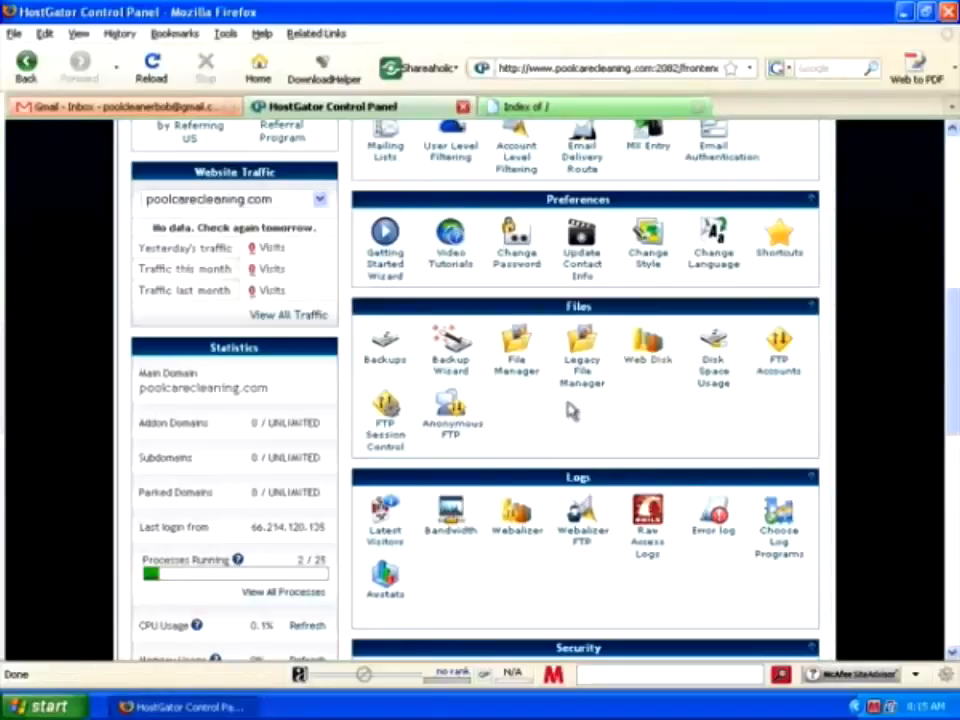
click(446, 366)
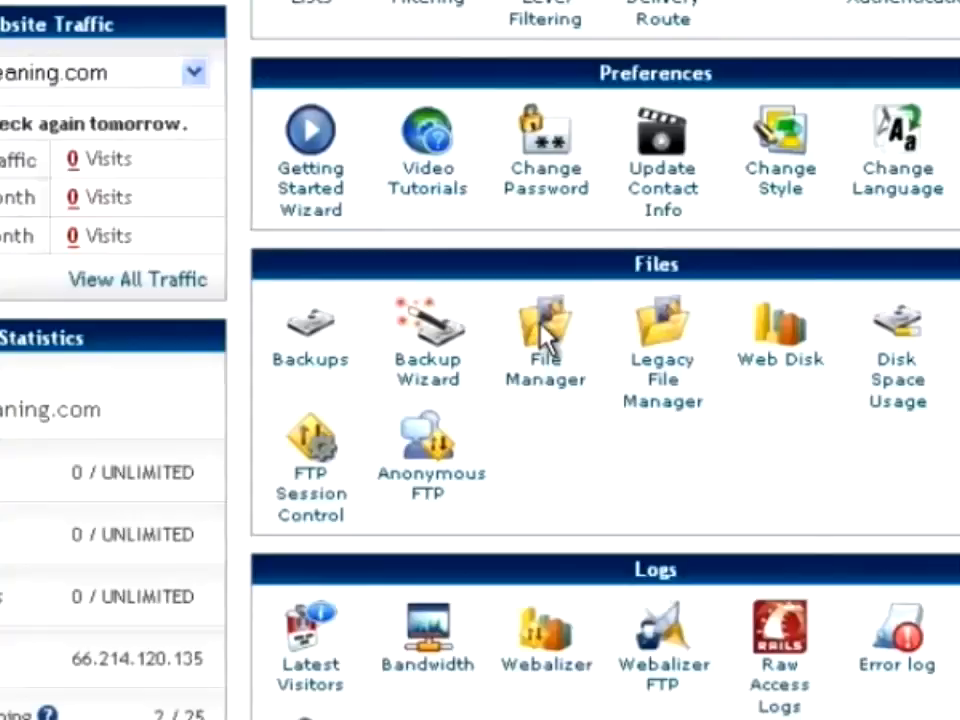
click(547, 340)
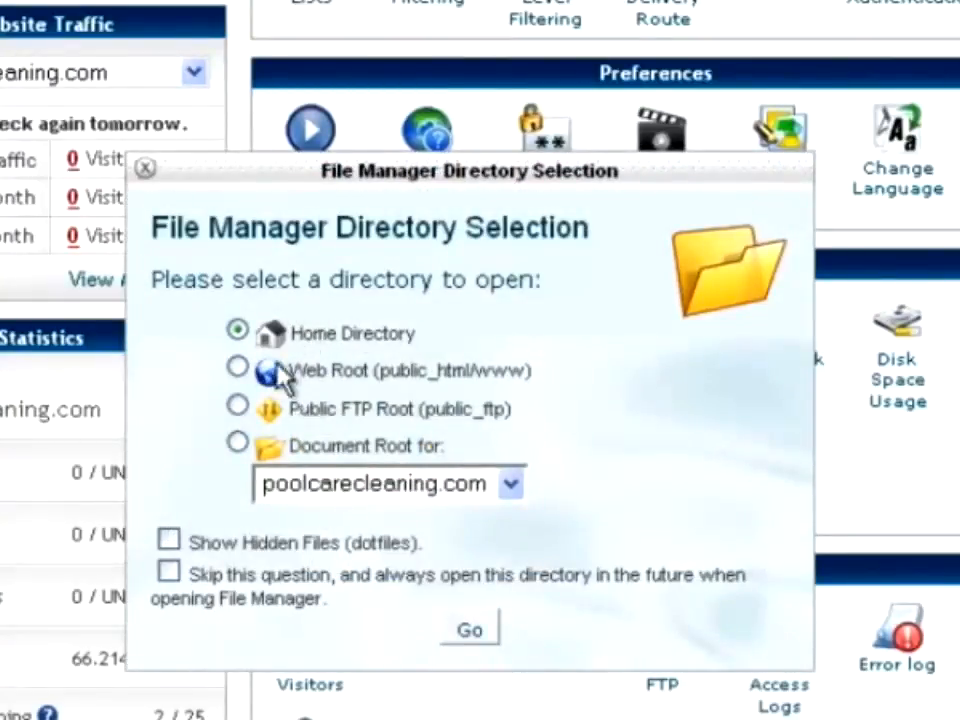
click(169, 541)
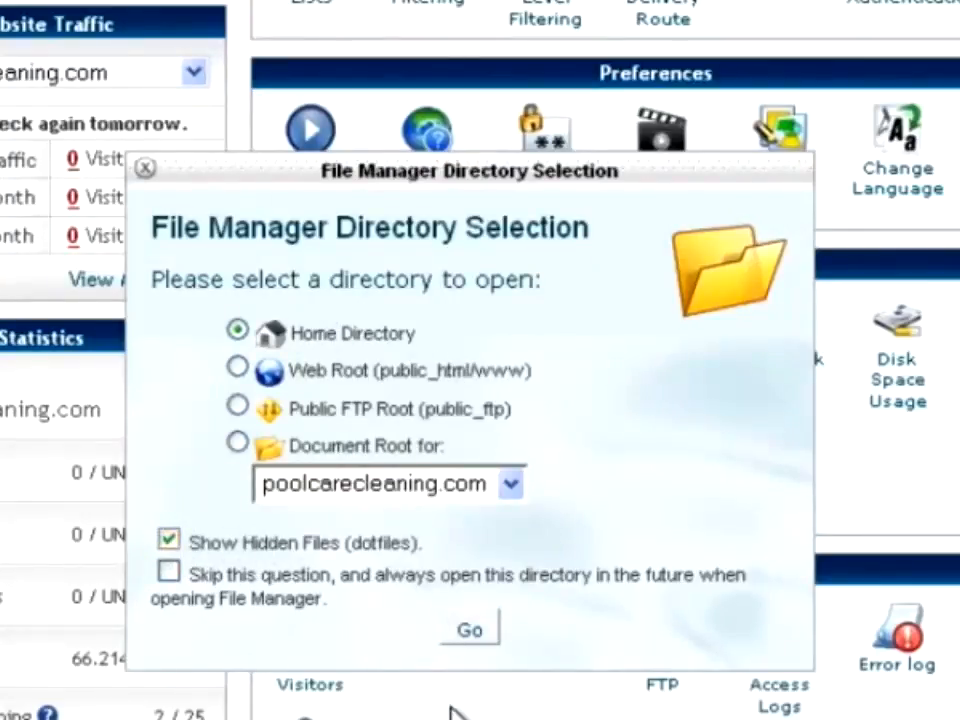
click(168, 572)
click(469, 630)
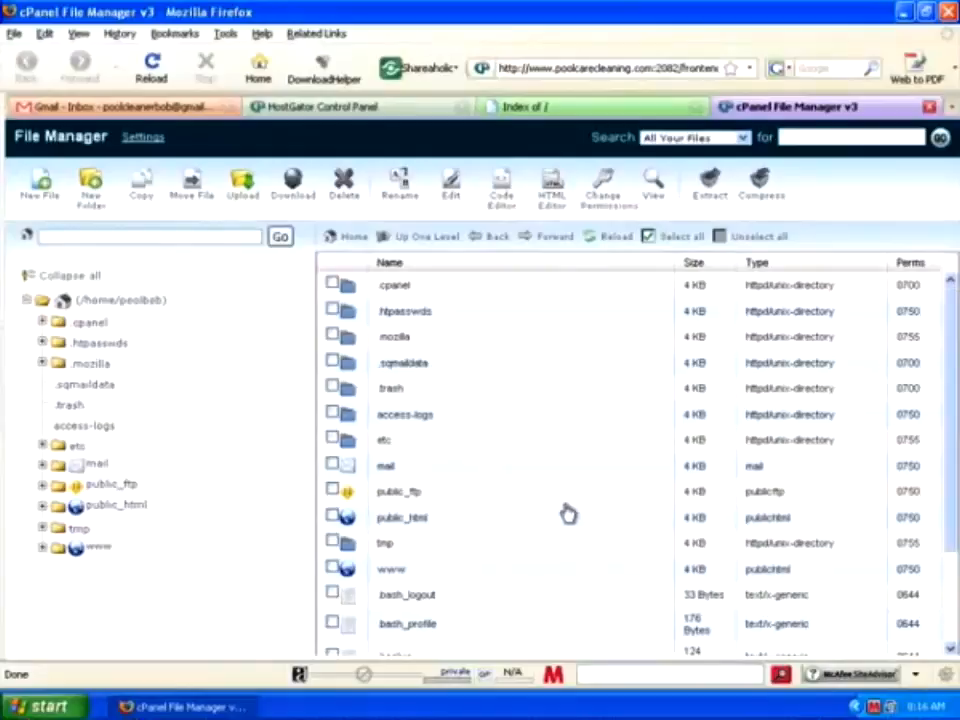
Step: Examine the folders and files in the home directory alongside the website's index page
scroll(392, 482, down, 3)
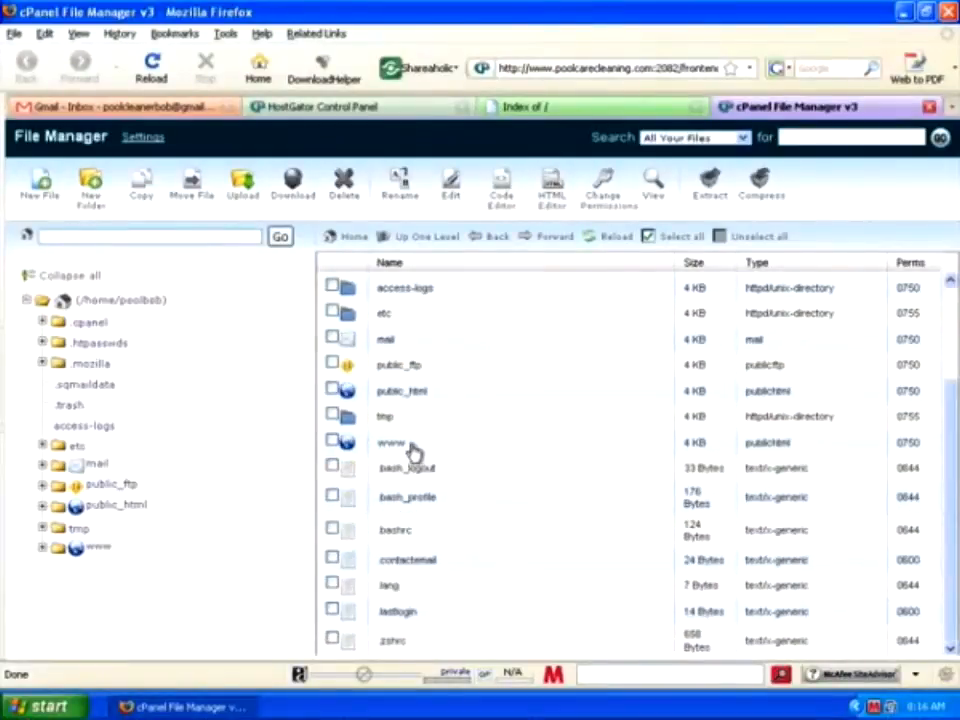
click(590, 106)
click(838, 108)
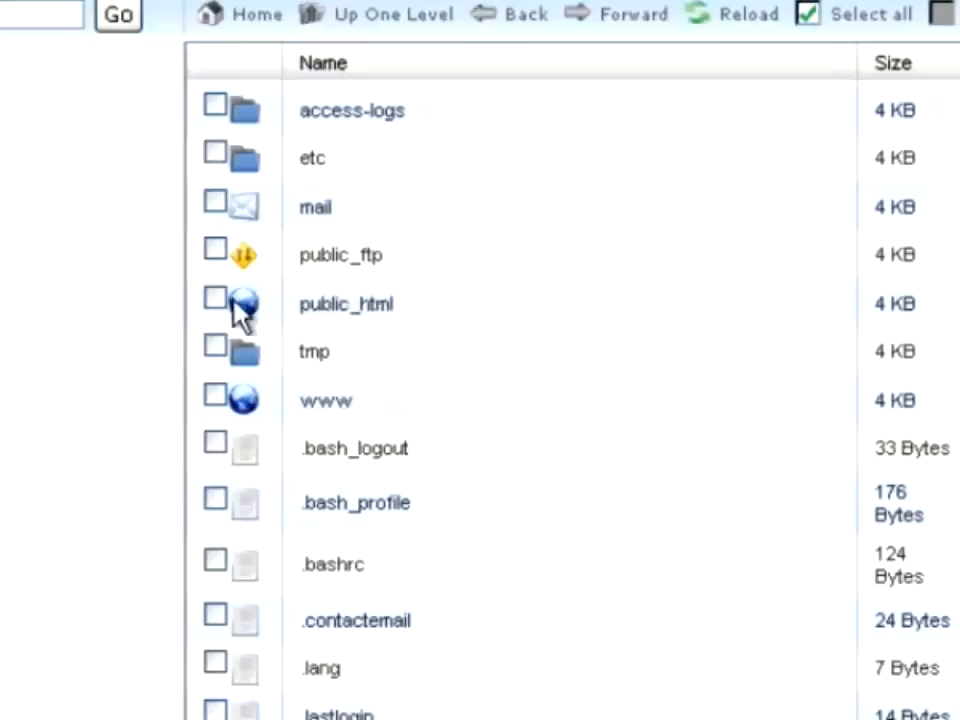
Step: Turn on password protection for the public_html folder, name the protected directory Development, and save the setting
right_click(303, 304)
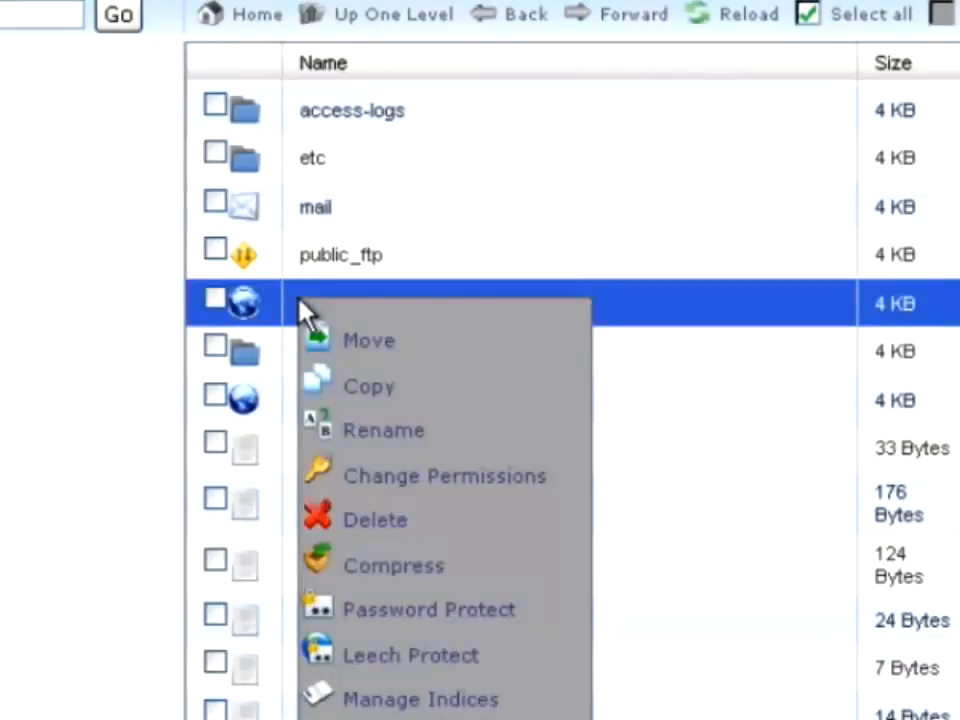
click(386, 617)
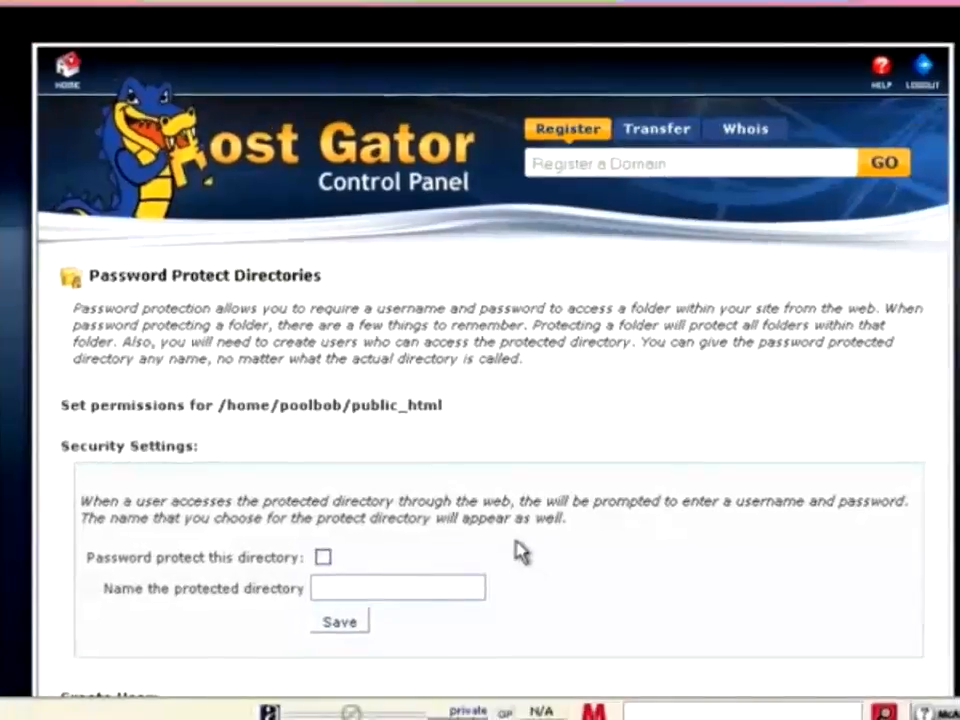
scroll(381, 514, down, 3)
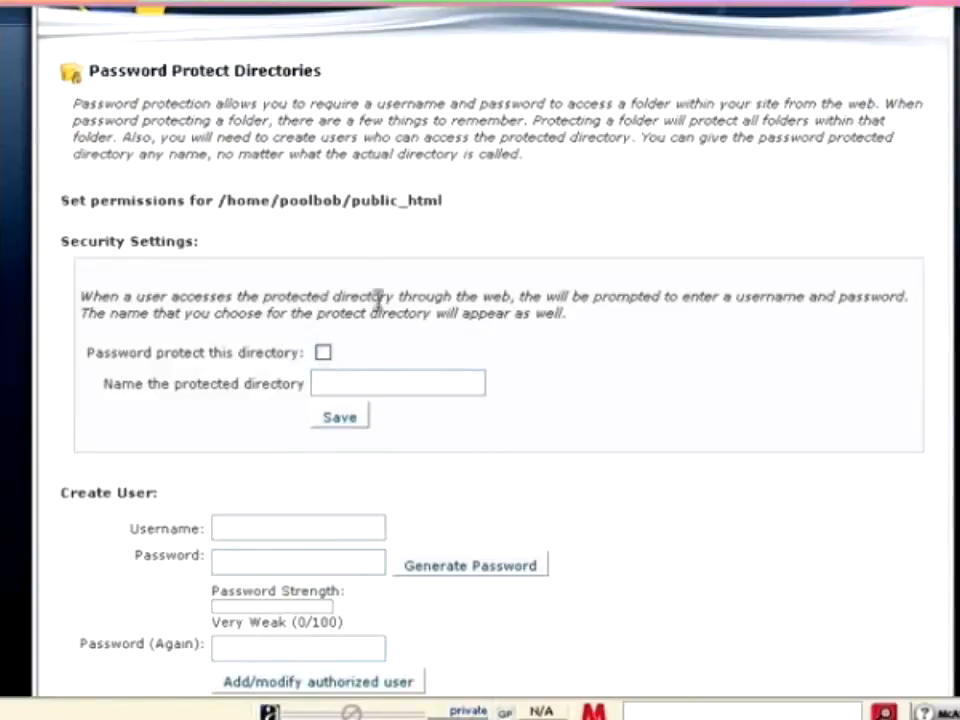
click(323, 352)
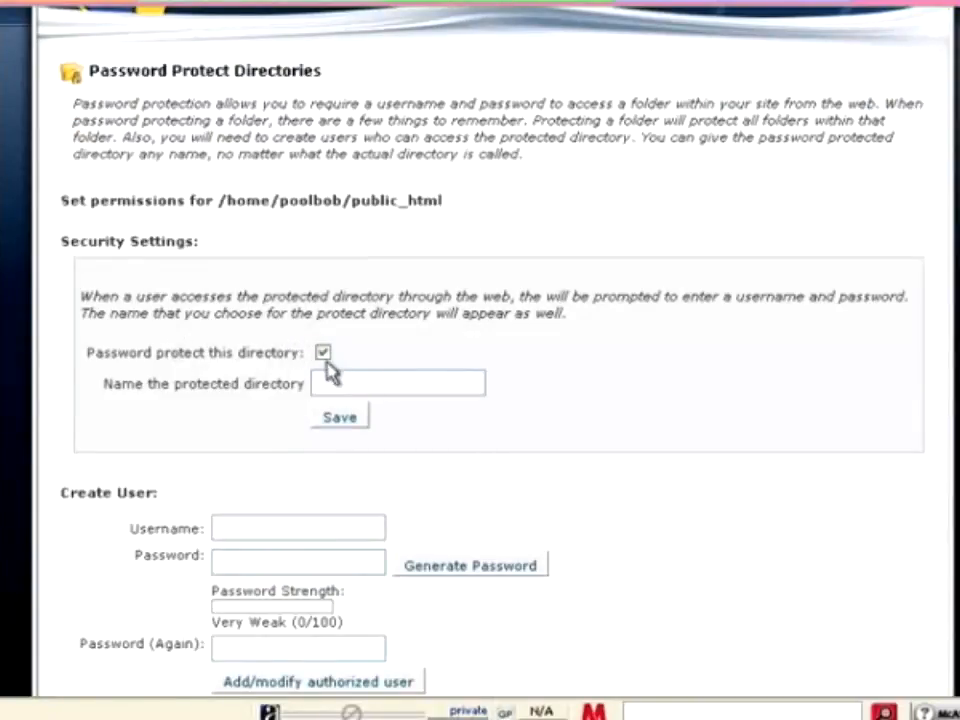
click(335, 380)
text(De)
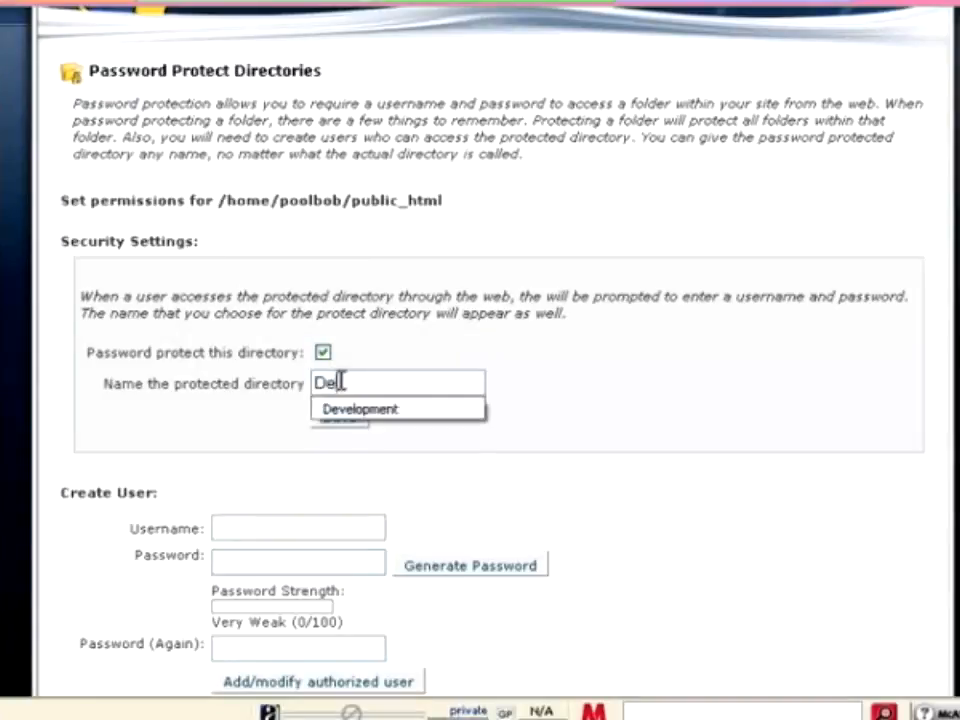
text(velopment)
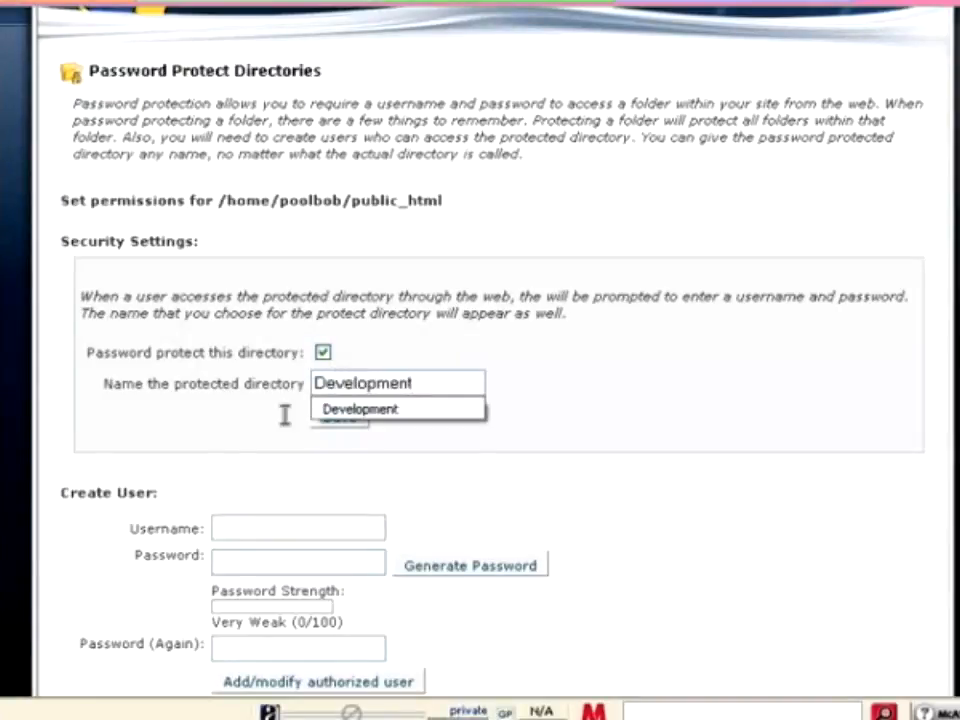
click(214, 454)
click(340, 417)
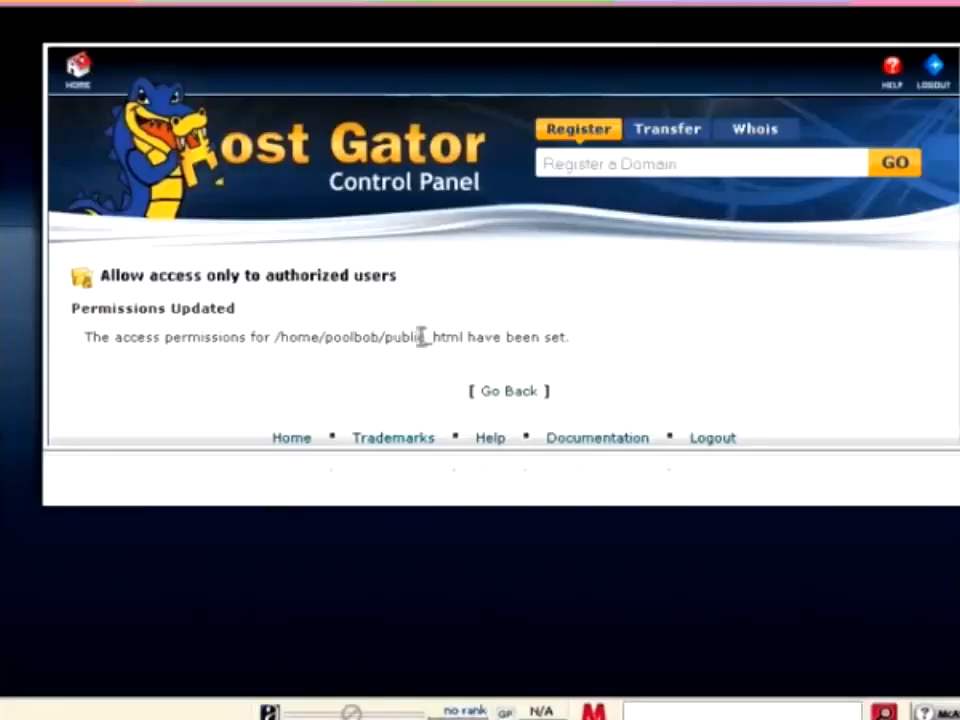
Step: Return to the public_html protection settings and add an authorized user, entering the username and the password twice
click(530, 391)
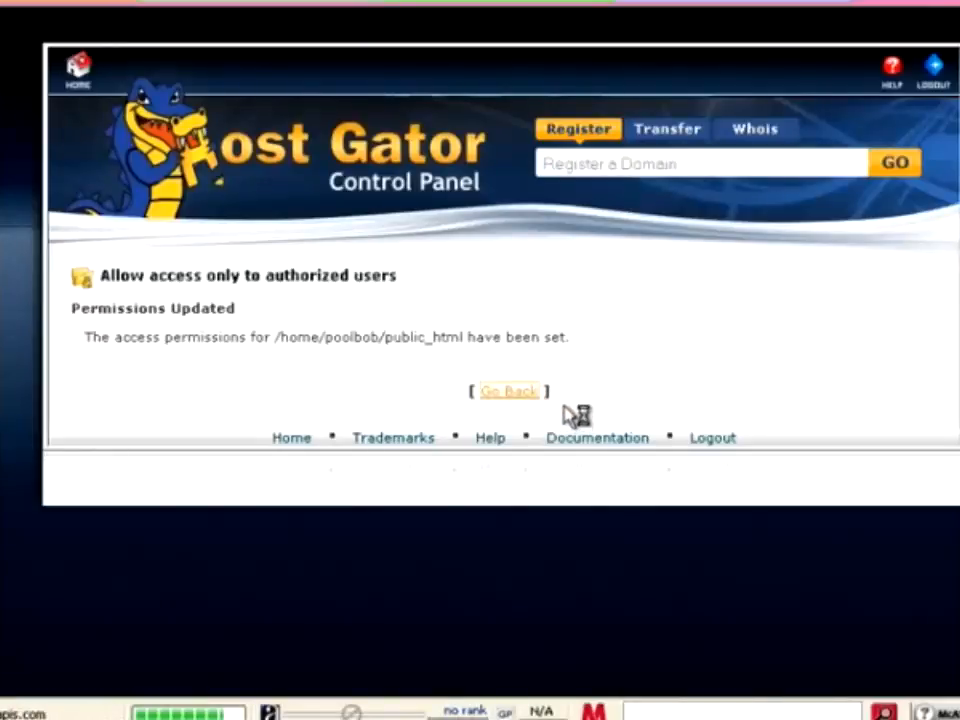
scroll(600, 432, down, 5)
scroll(636, 434, down, 1)
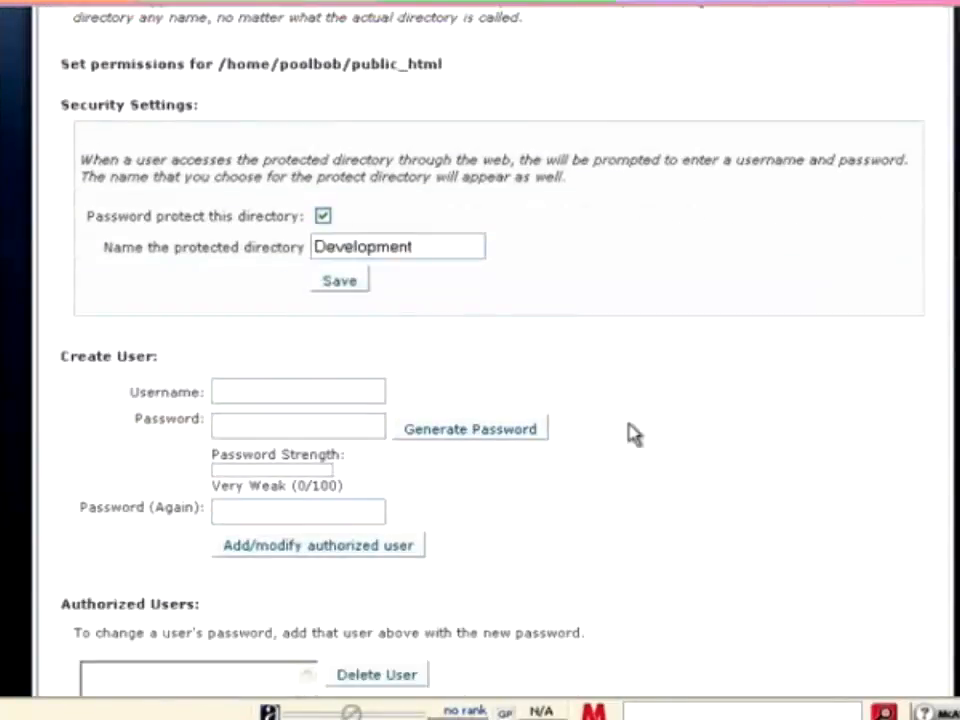
click(290, 386)
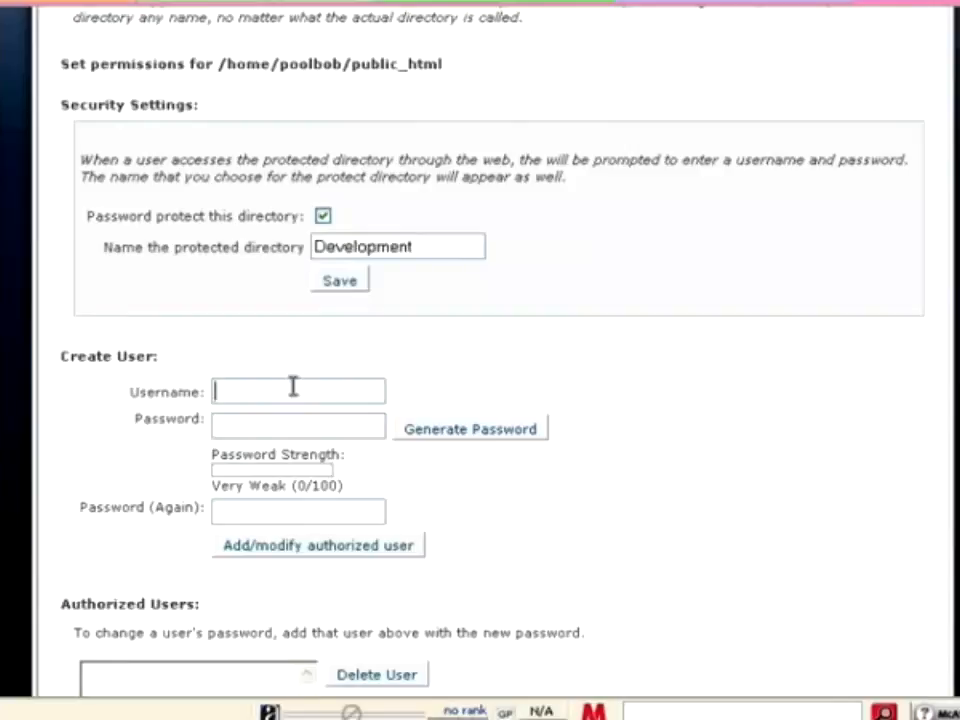
text(bob)
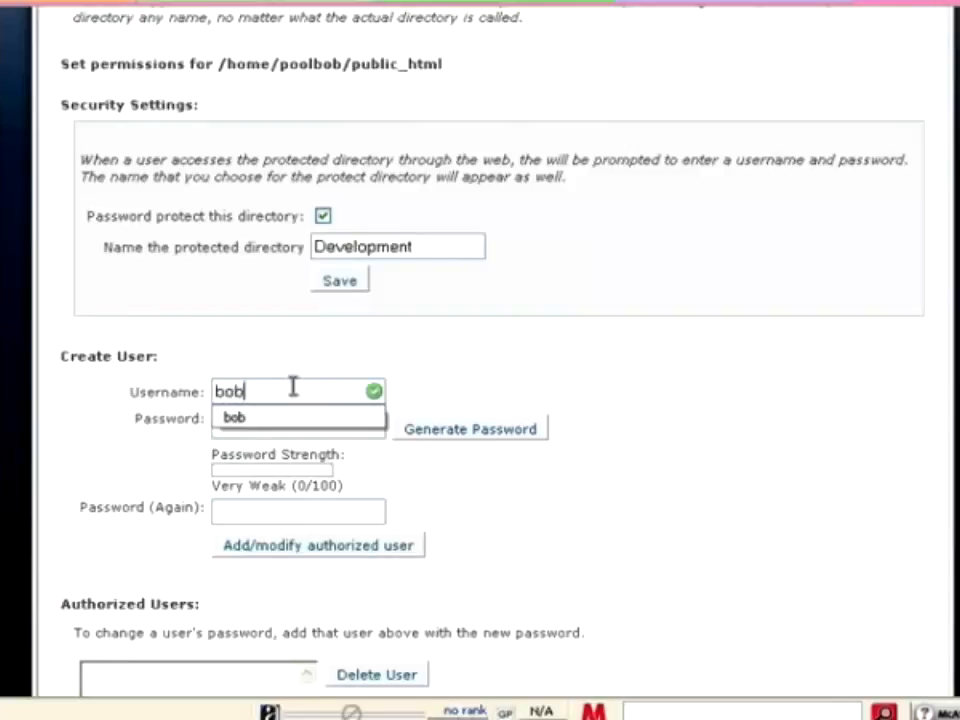
click(453, 377)
click(221, 425)
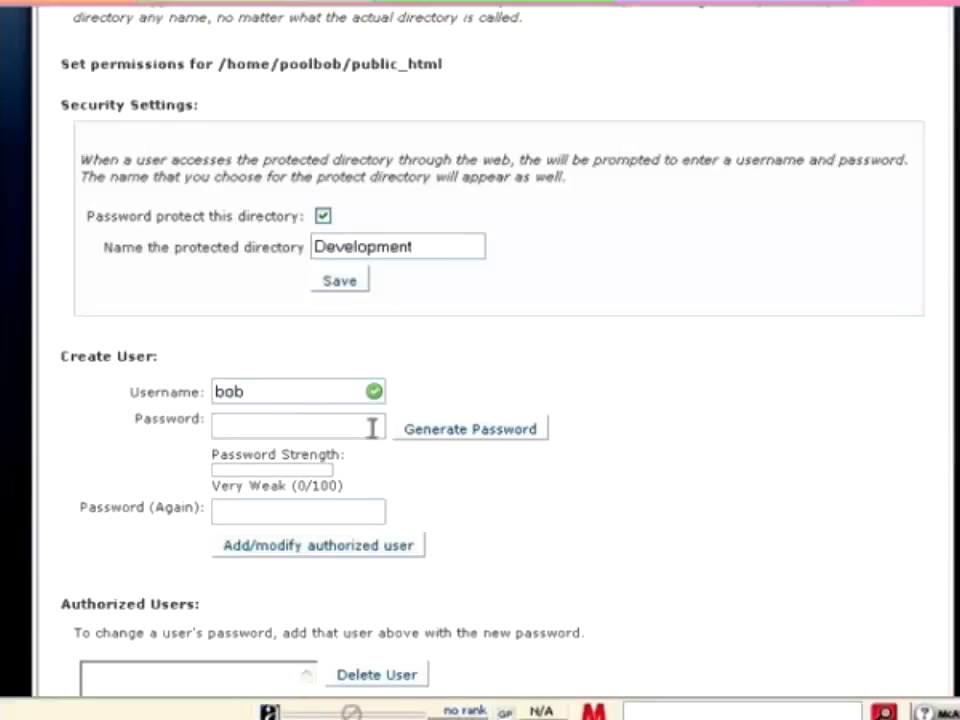
text(•••••••••)
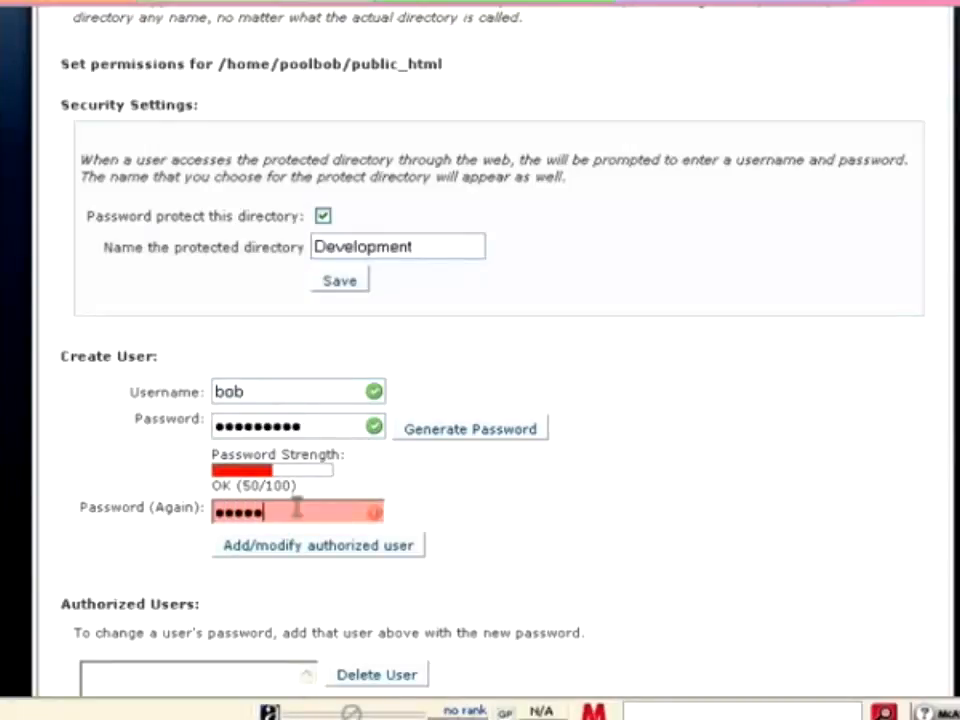
click(297, 508)
text(•••••••••)
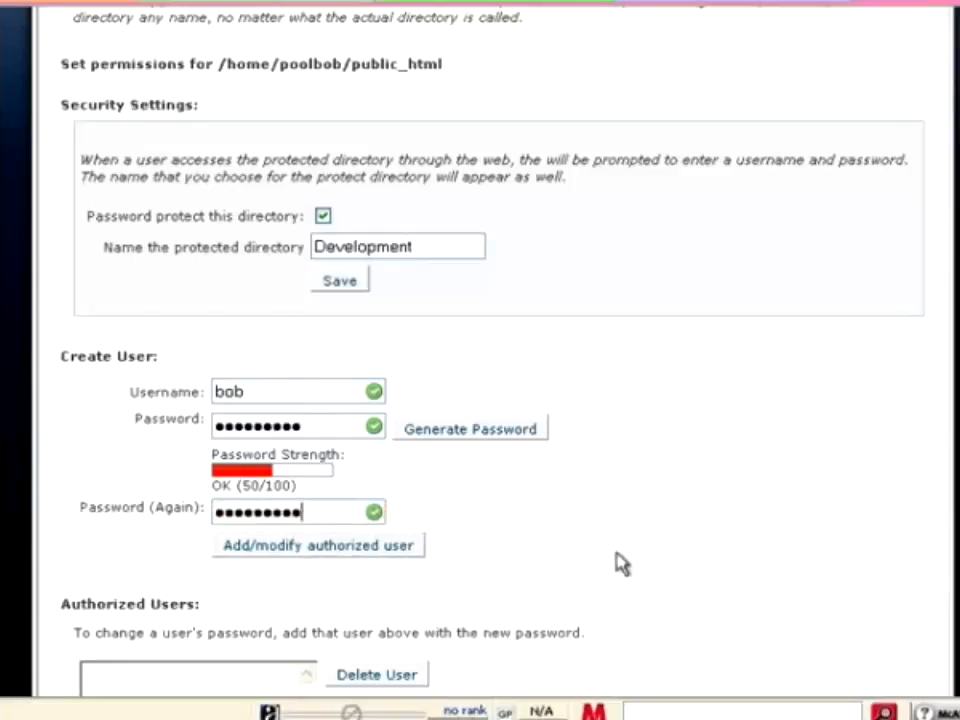
scroll(617, 551, down, 3)
click(339, 279)
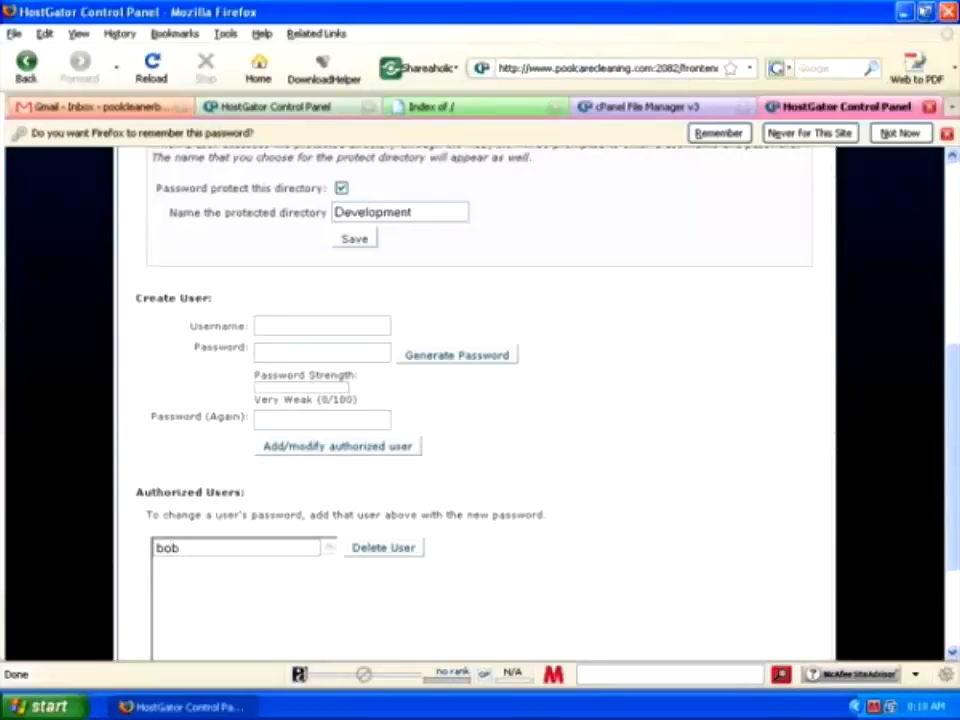
Step: Check the site's index page, and close the File Manager and directory-protection browser tabs
click(538, 113)
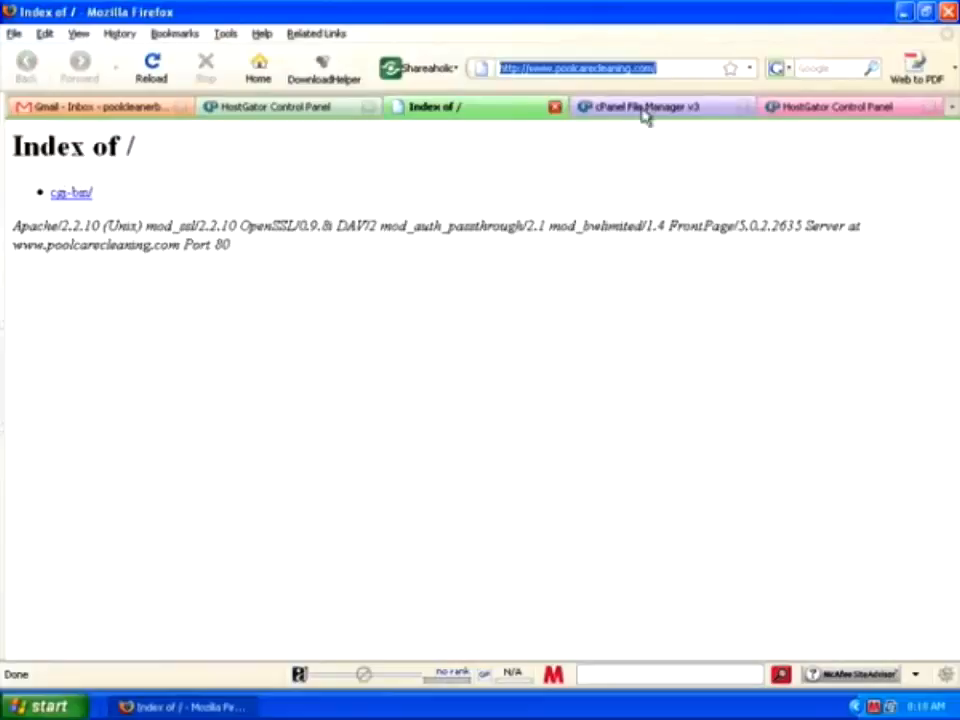
click(680, 113)
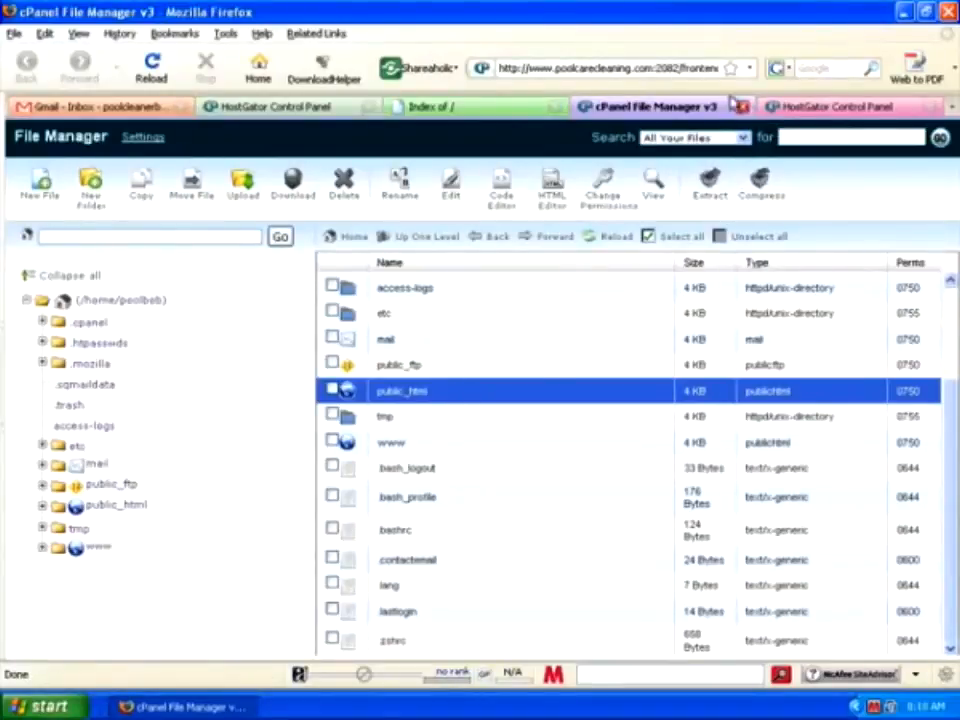
click(743, 106)
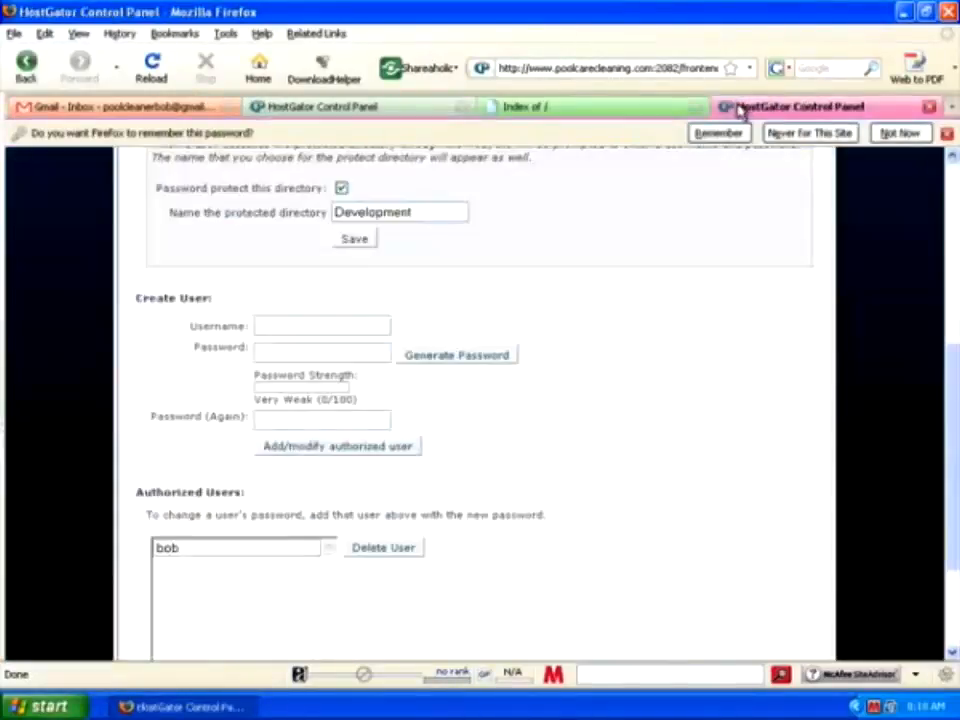
click(928, 107)
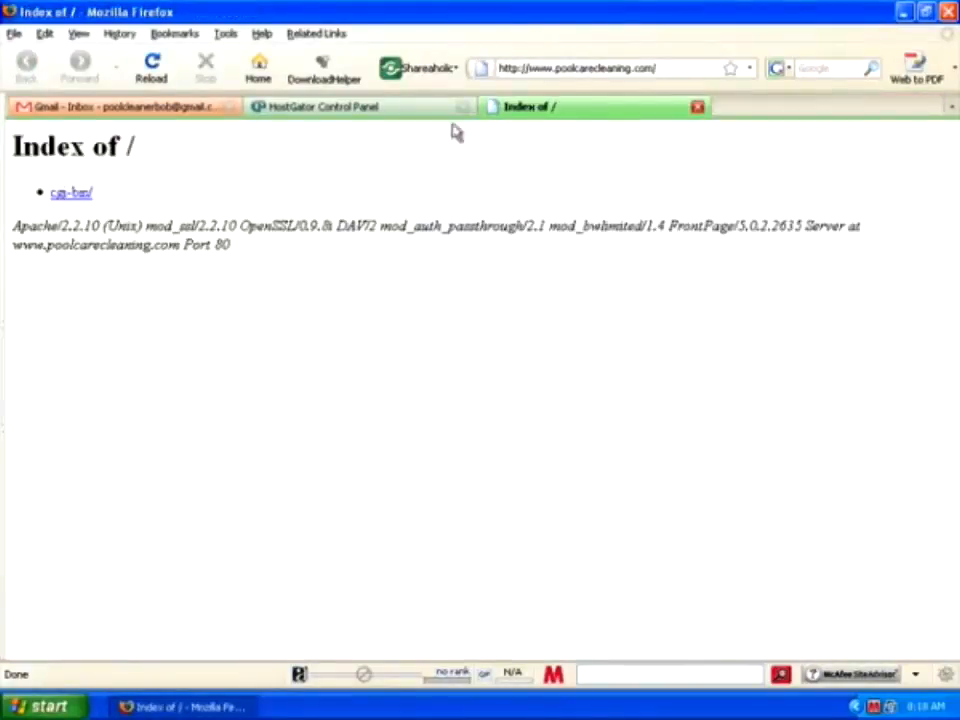
Step: From the control panel home, start the Backup Wizard and choose to make a full backup of the website
click(302, 106)
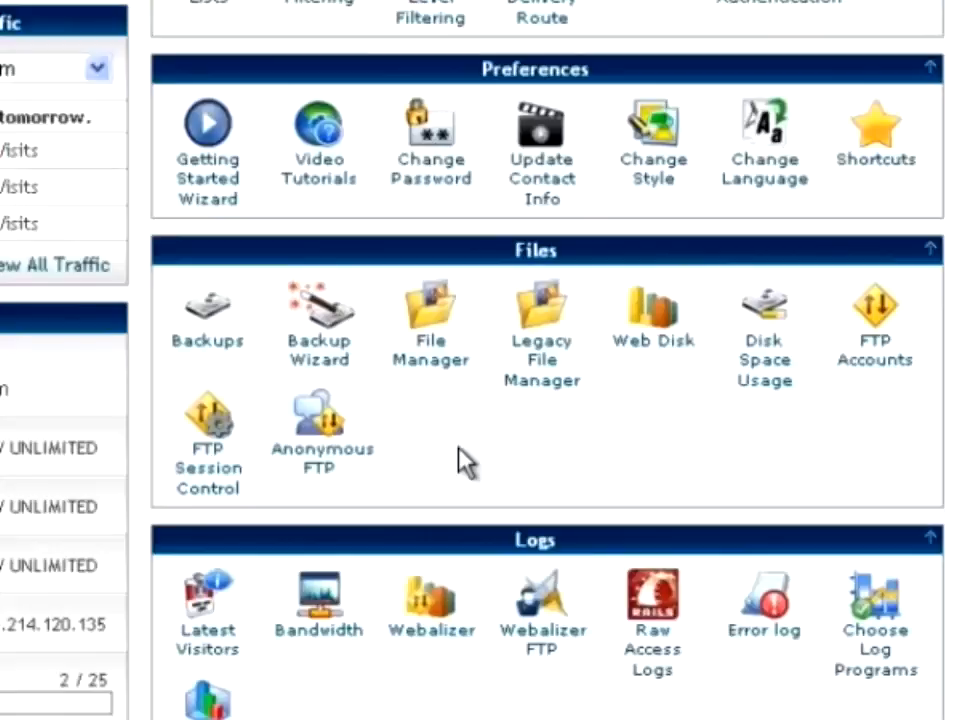
click(328, 325)
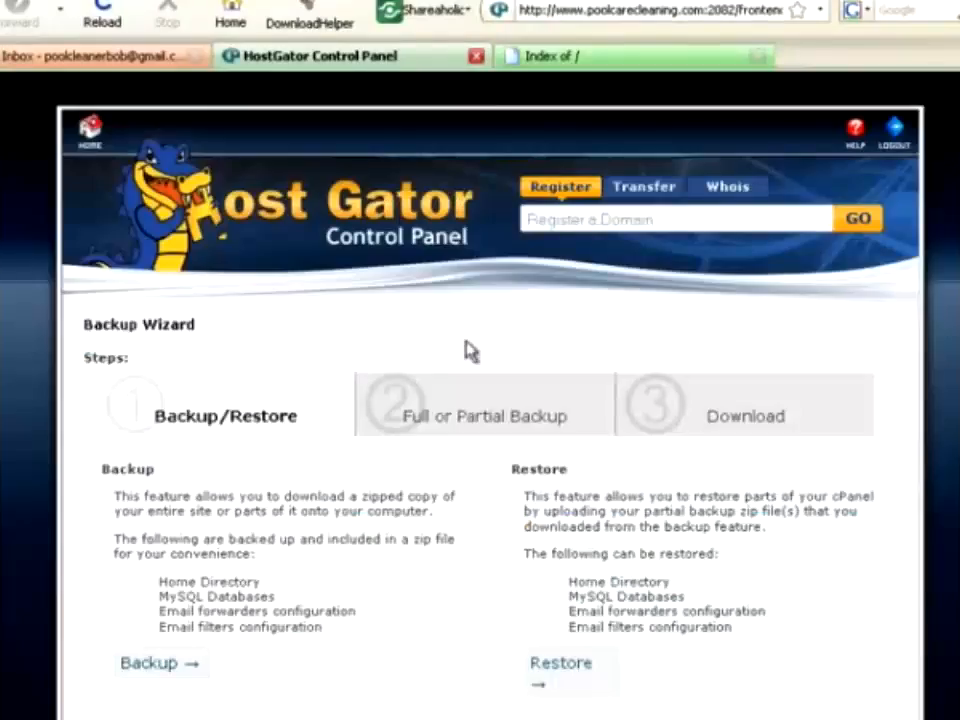
scroll(343, 615, down, 2)
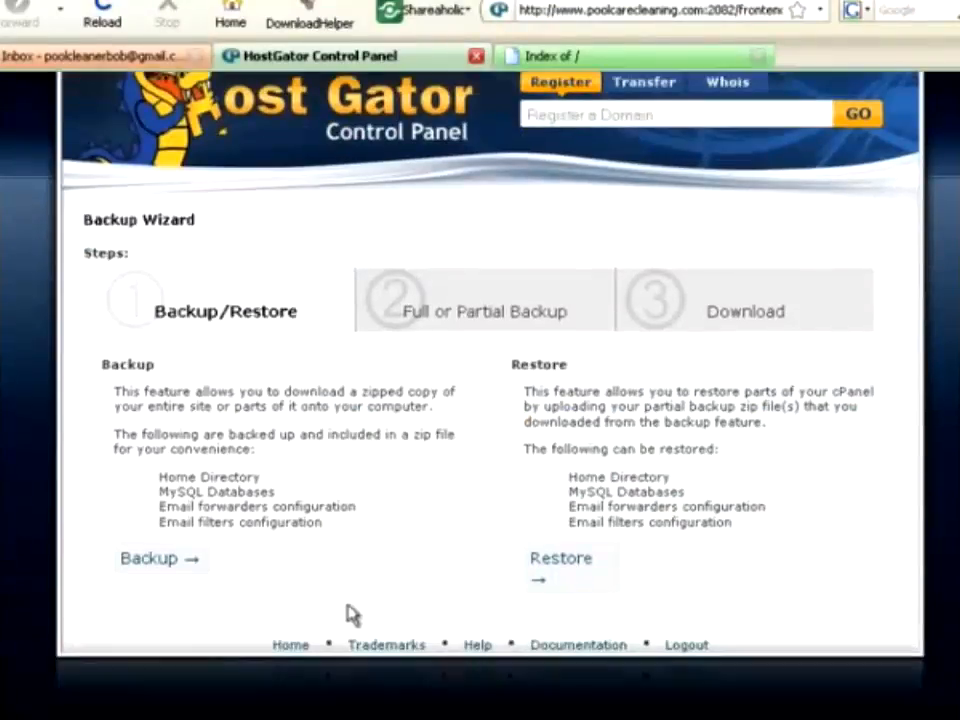
click(152, 566)
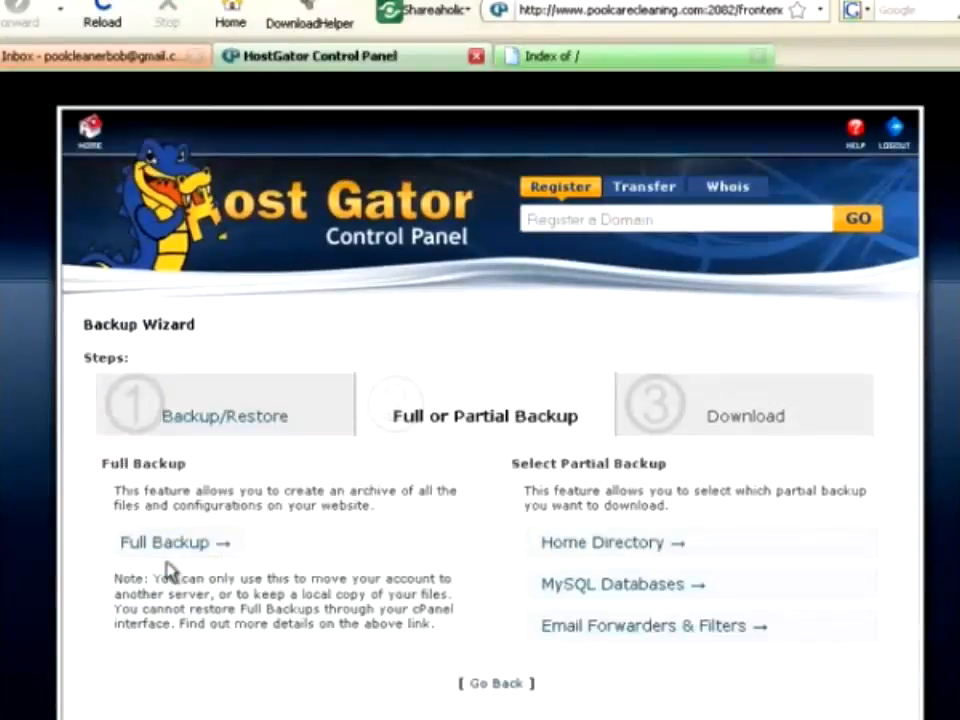
scroll(415, 551, down, 2)
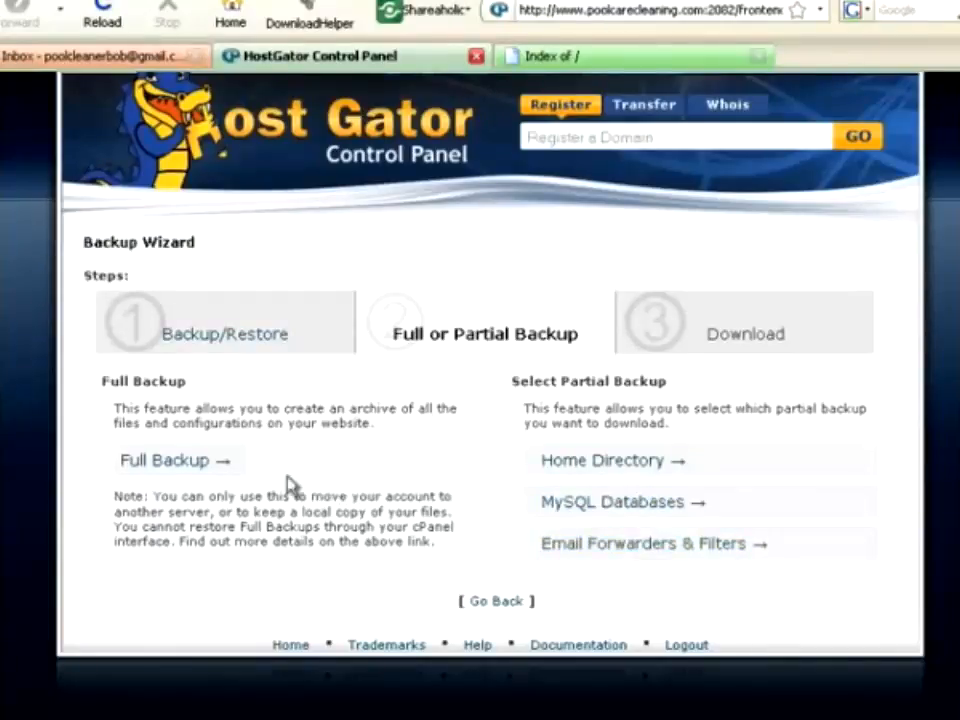
click(135, 468)
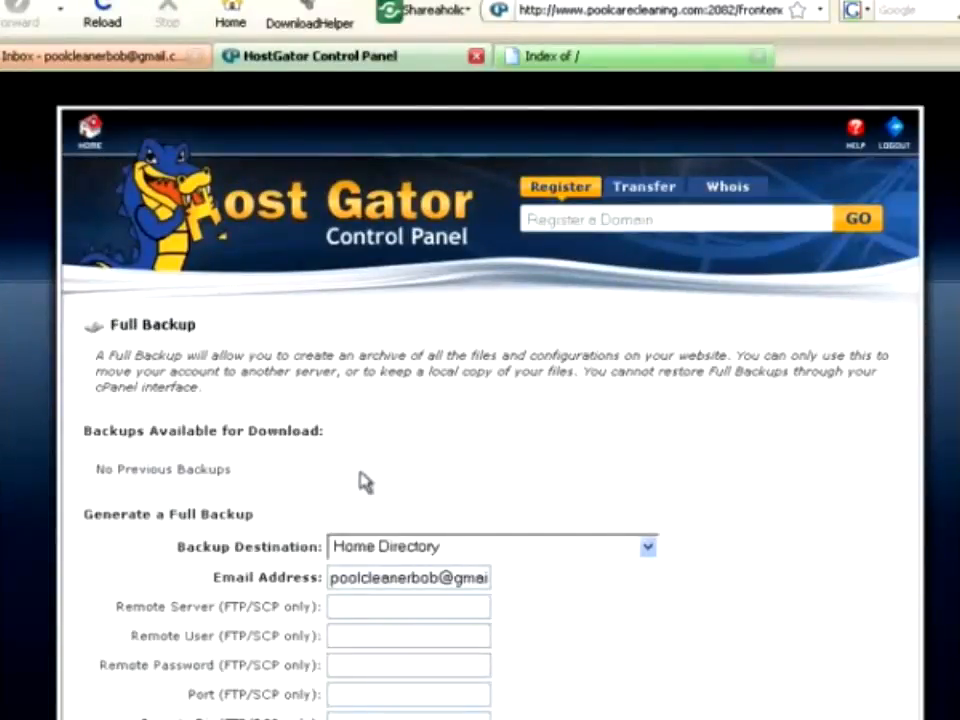
Step: Generate the full backup with Home Directory as destination, keeping the prefilled notification email address
scroll(360, 475, down, 3)
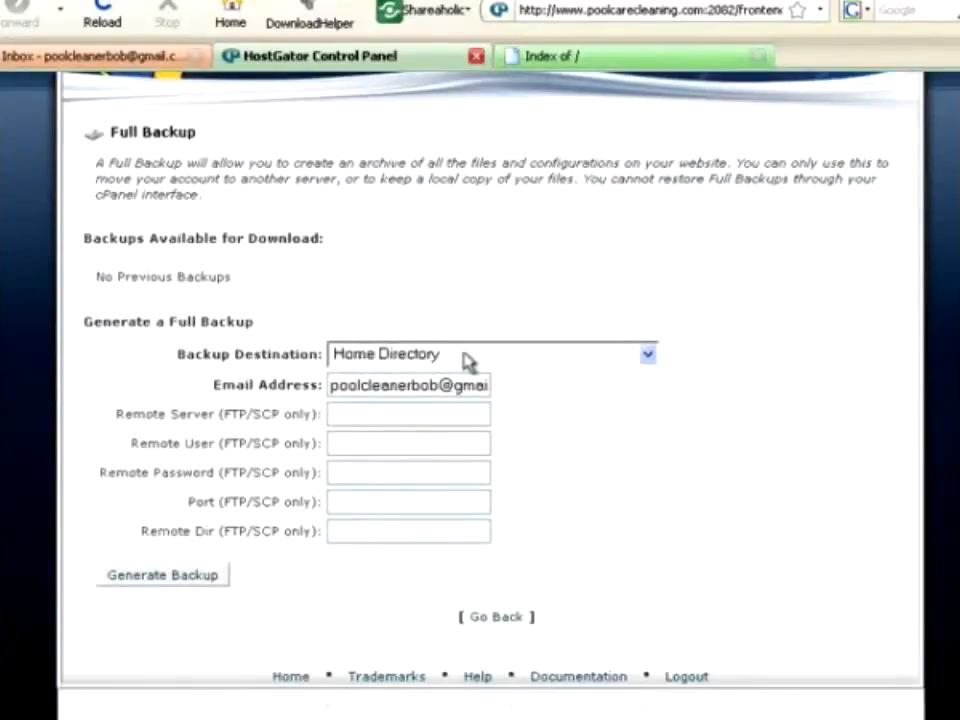
click(332, 388)
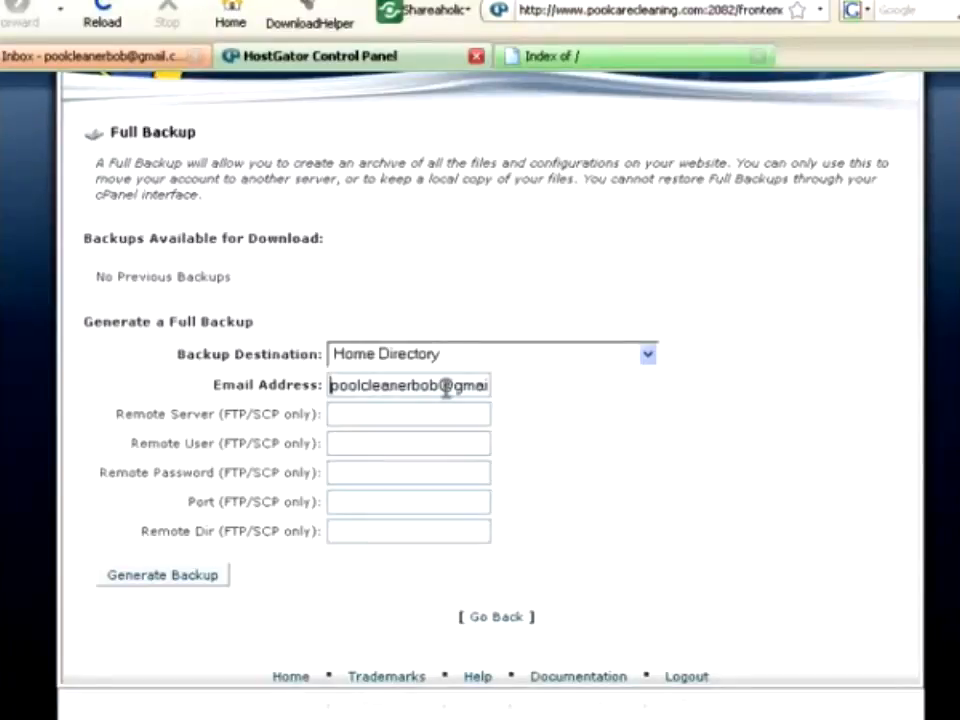
drag(332, 388, 510, 387)
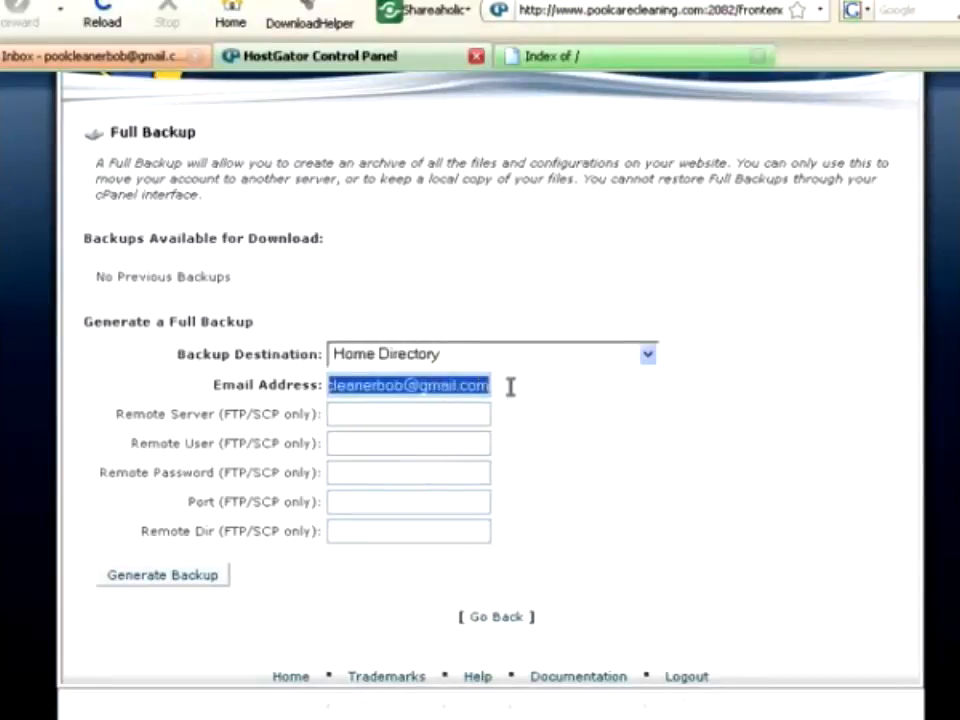
click(165, 575)
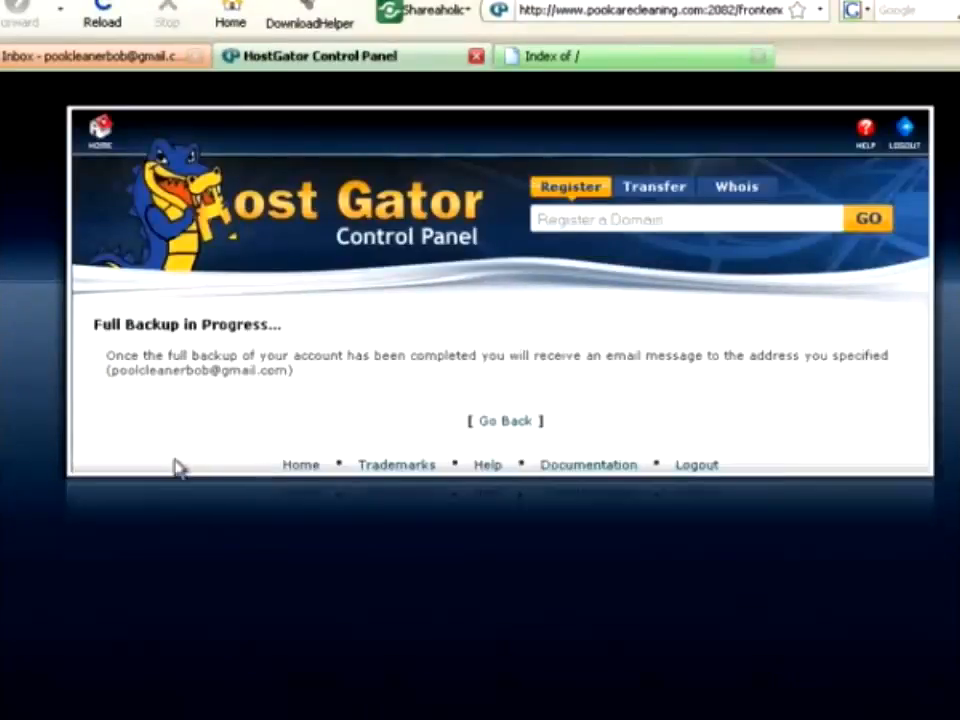
Step: Return to the Full Backup page and download backup-12.22.2008_10-19-53_poolbob.tar.gz, choosing to save the file
click(503, 423)
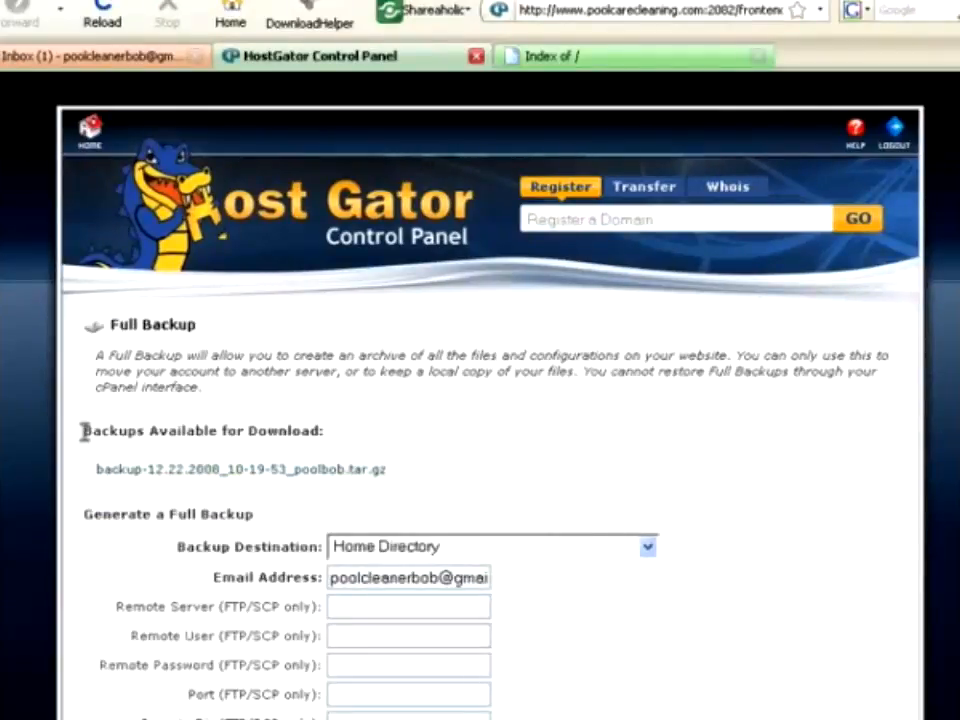
drag(84, 430, 396, 441)
click(388, 444)
click(273, 470)
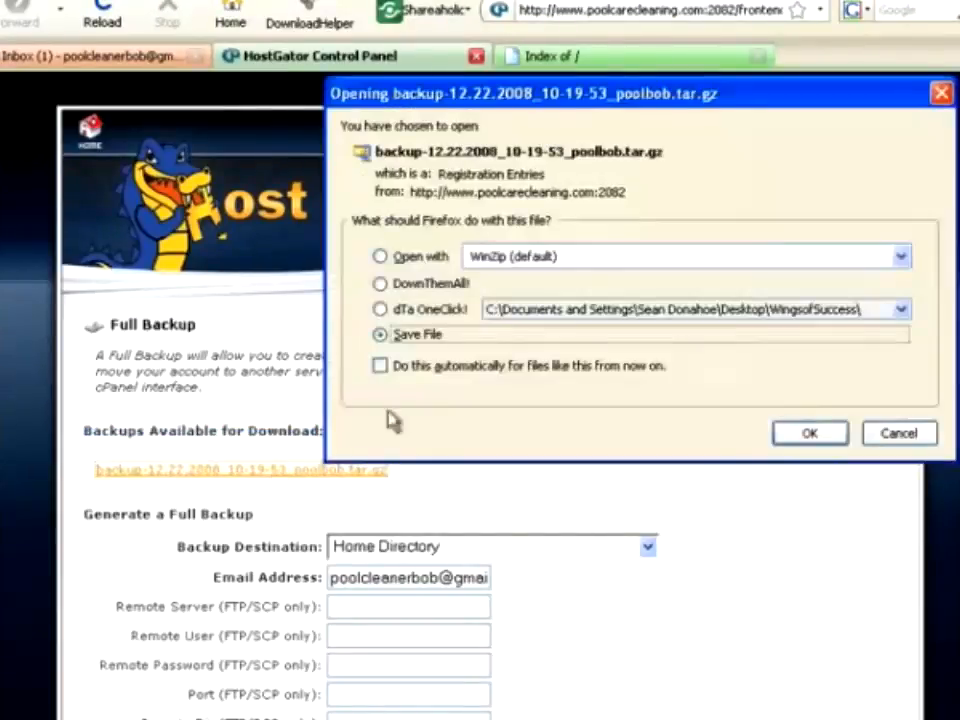
click(812, 434)
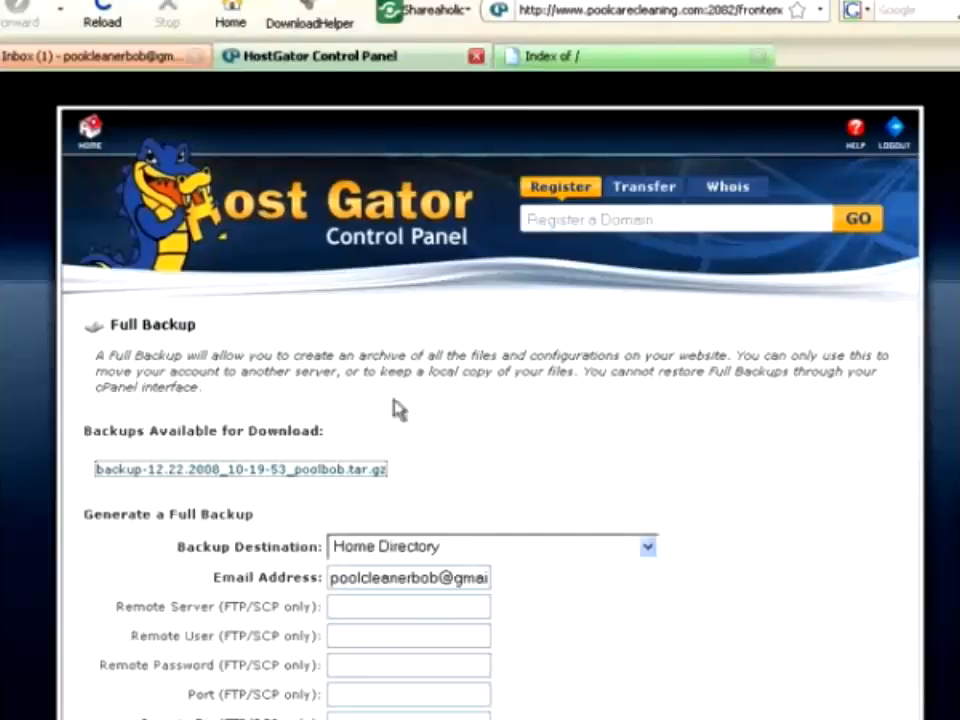
Step: Return to the control panel home and look through its sections, from Mail and Files to Security, Domains, Databases, Software / Services and Advanced
click(90, 128)
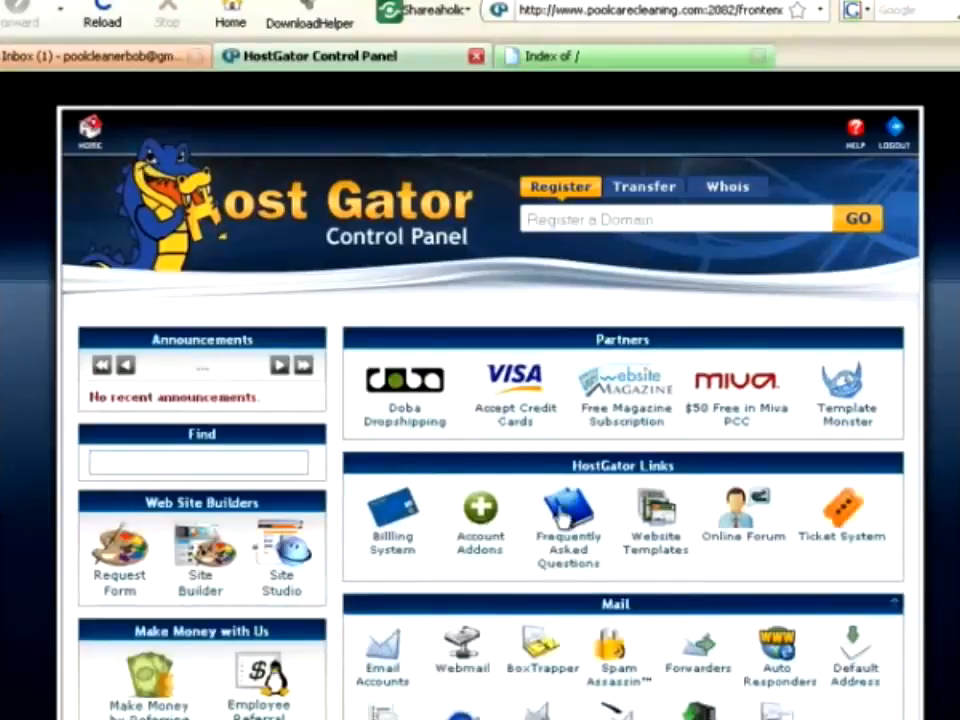
scroll(420, 390, down, 3)
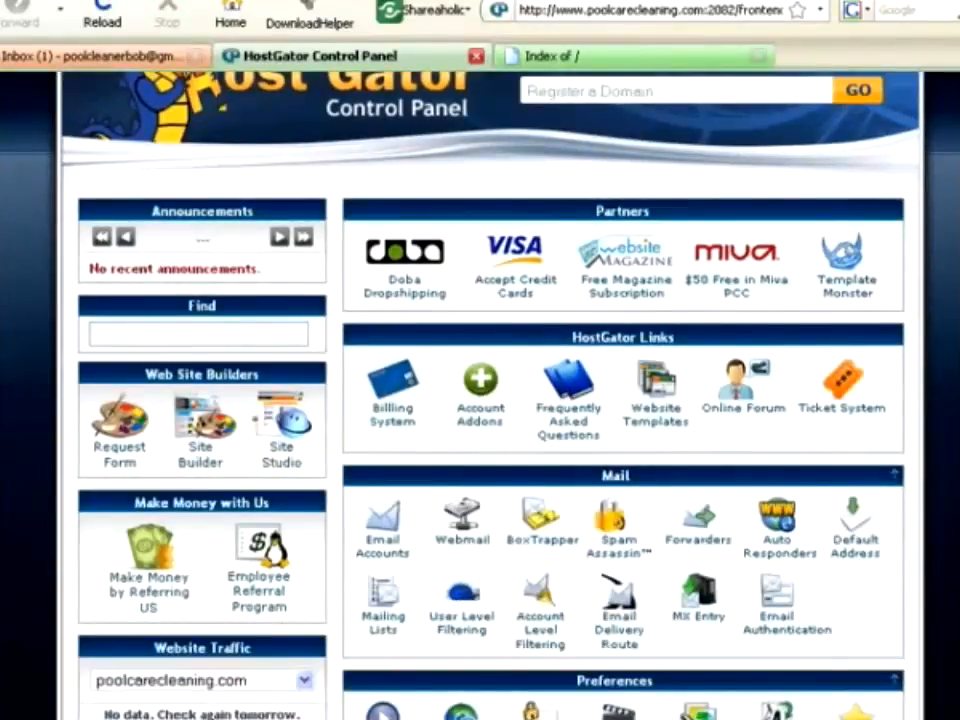
scroll(480, 400, down, 10)
scroll(480, 400, down, 8)
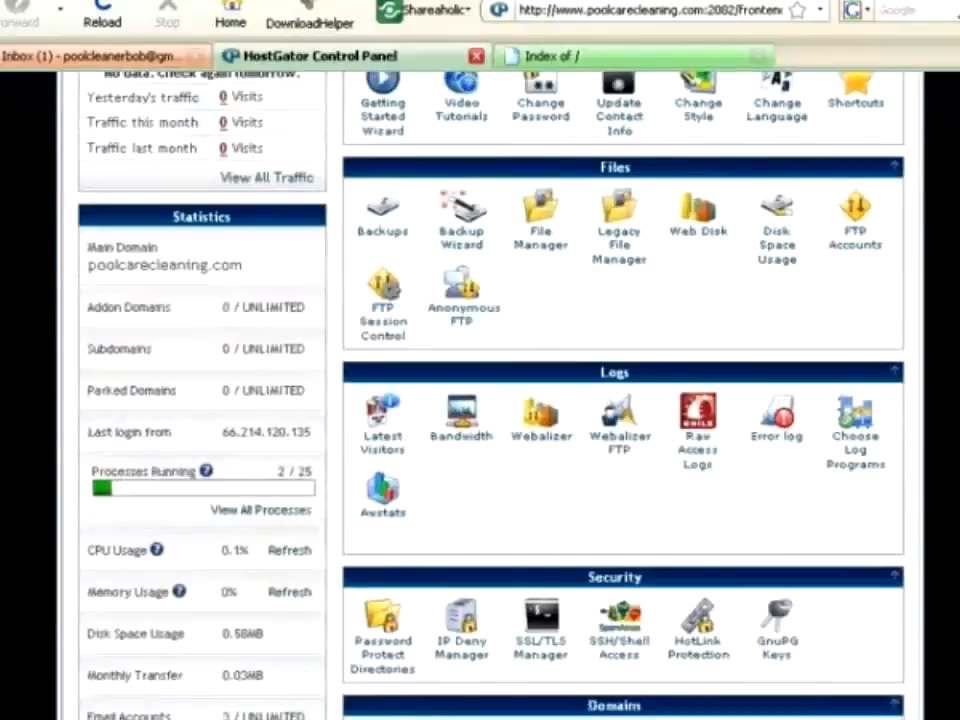
scroll(480, 400, down, 6)
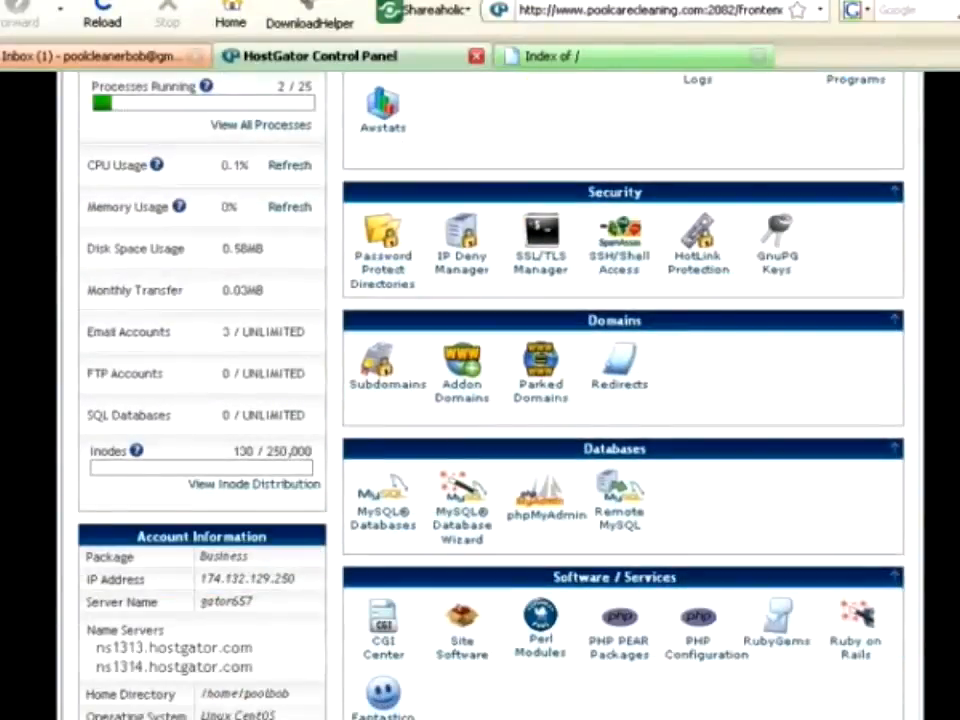
scroll(480, 400, up, 1)
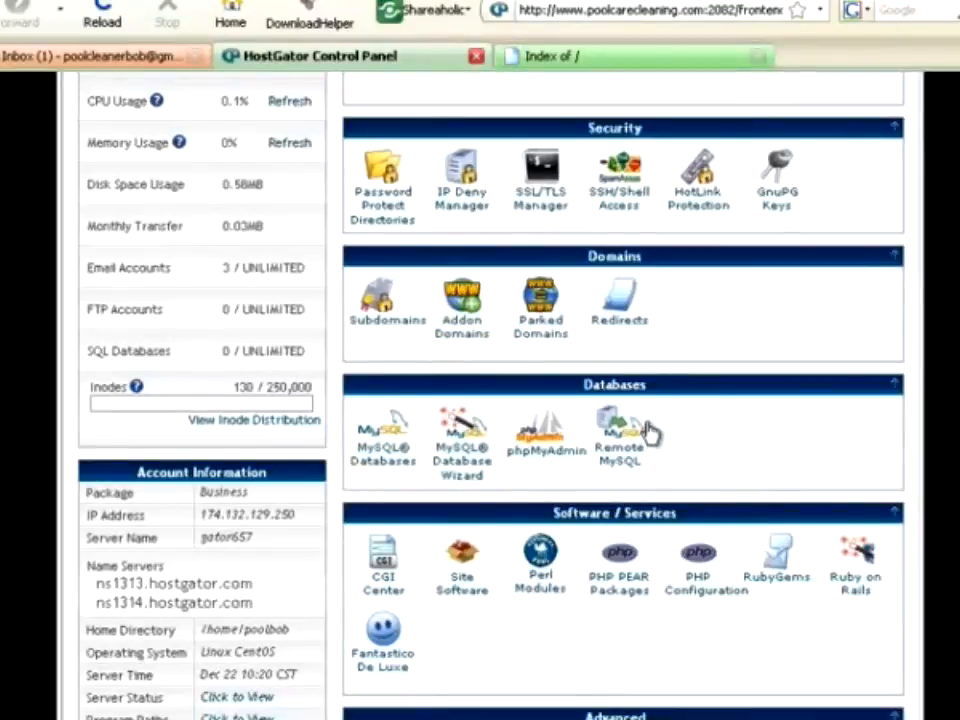
scroll(618, 603, down, 5)
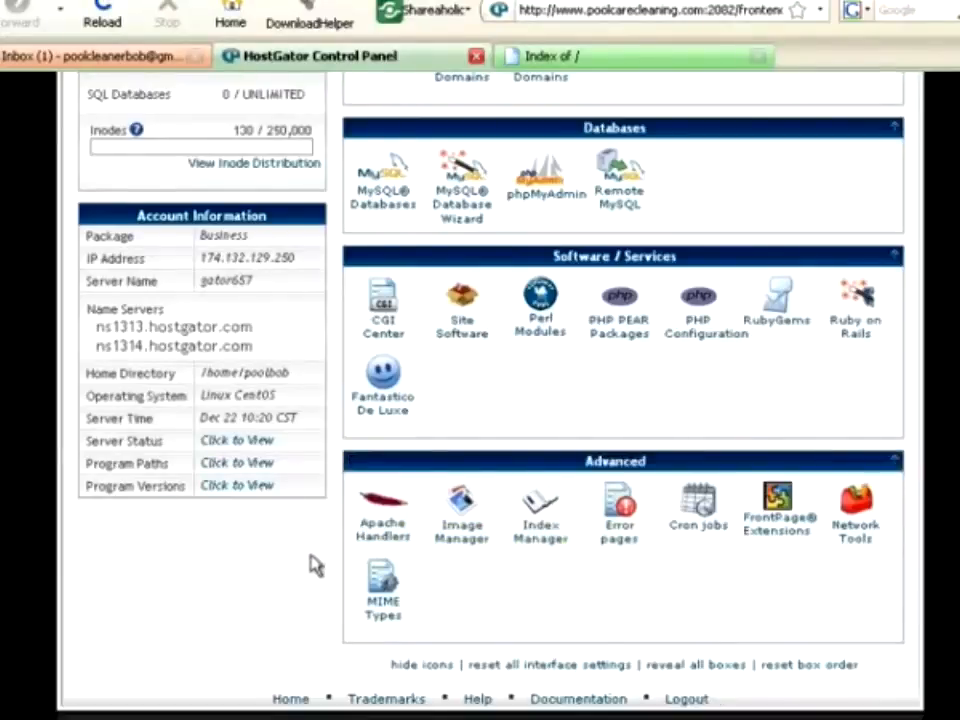
scroll(298, 566, up, 4)
scroll(455, 583, down, 4)
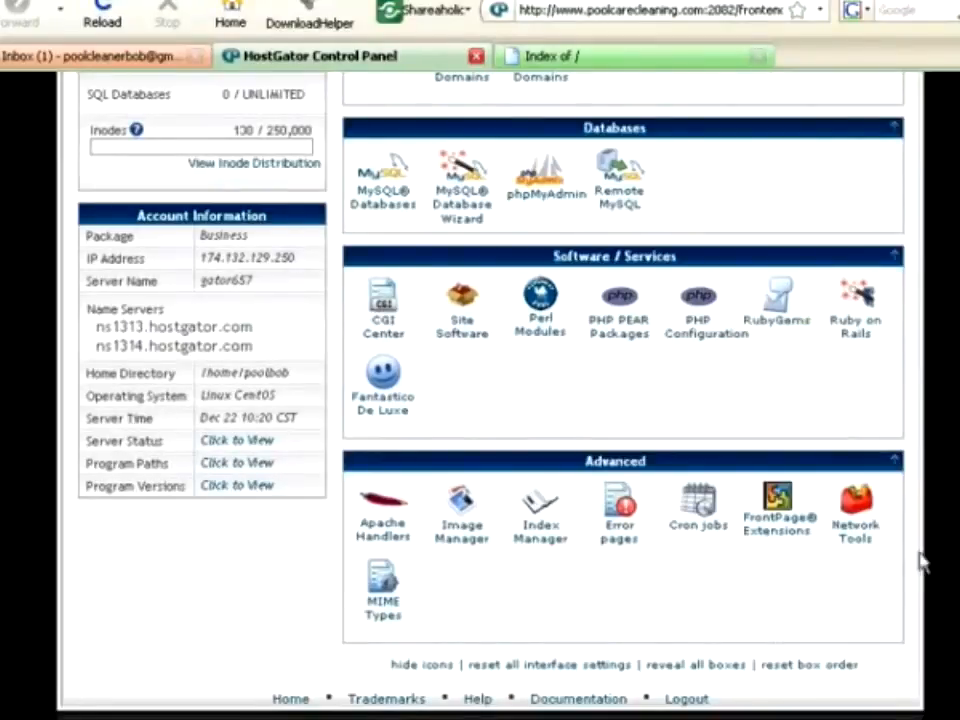
scroll(540, 545, up, 5)
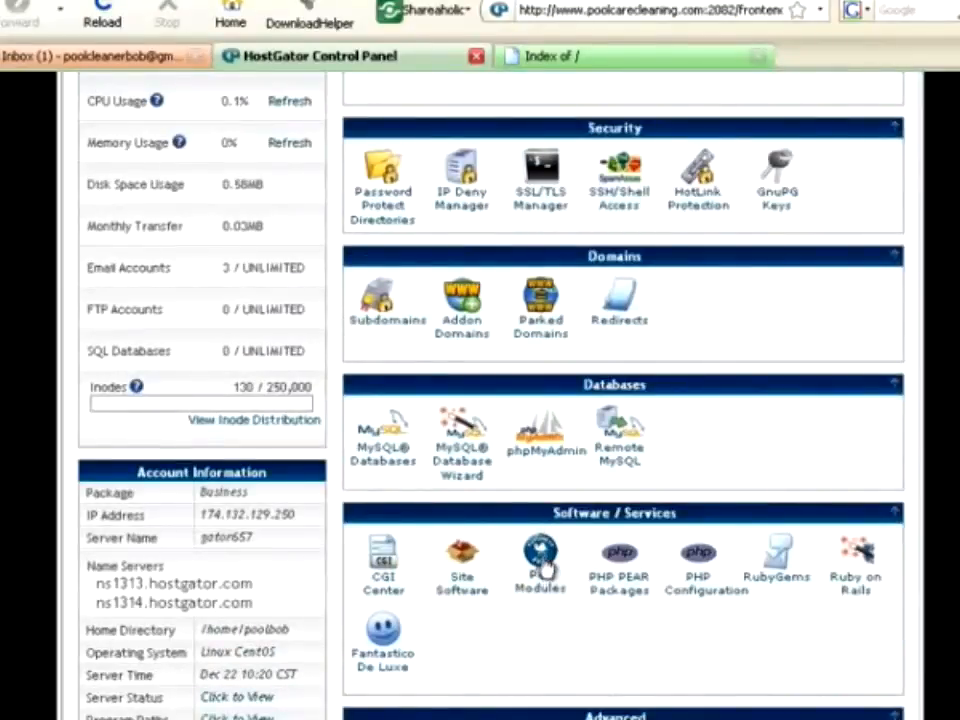
scroll(545, 570, up, 5)
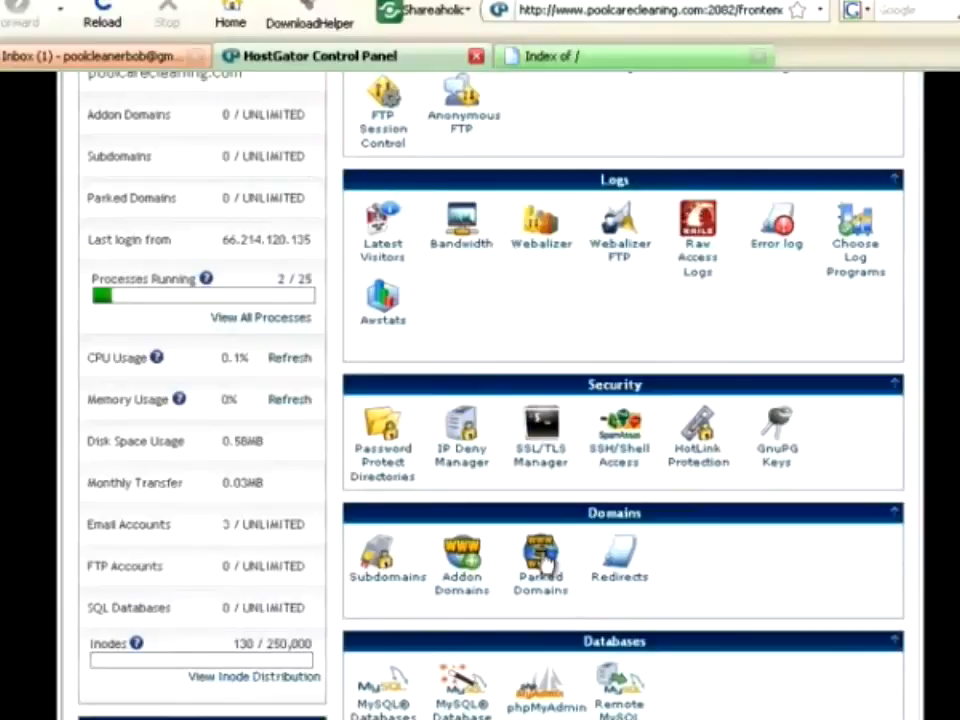
scroll(540, 565, up, 5)
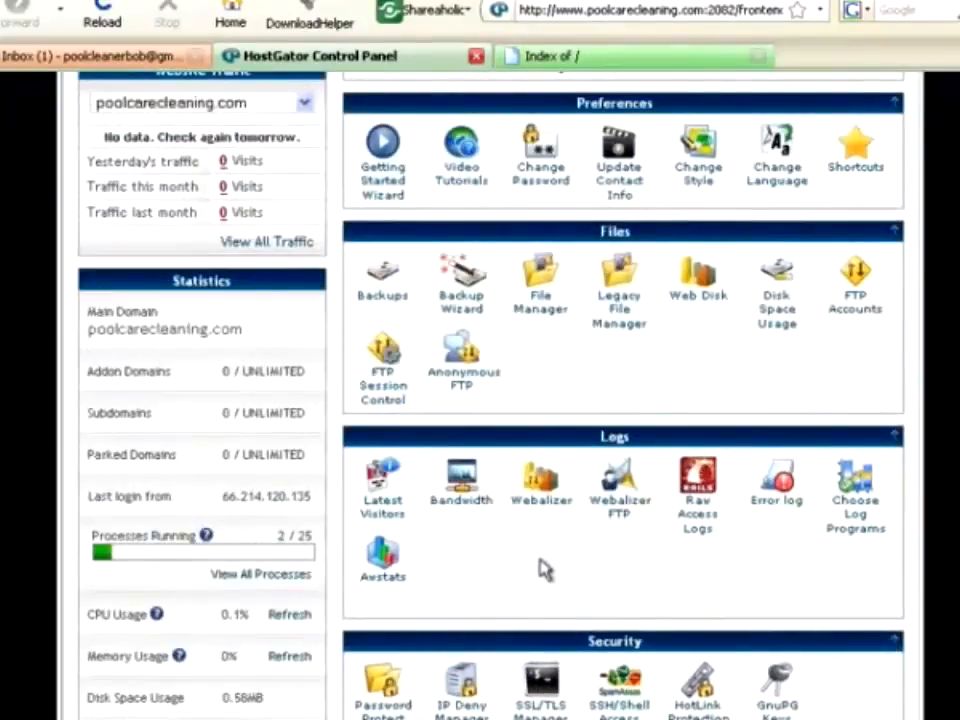
scroll(542, 568, up, 5)
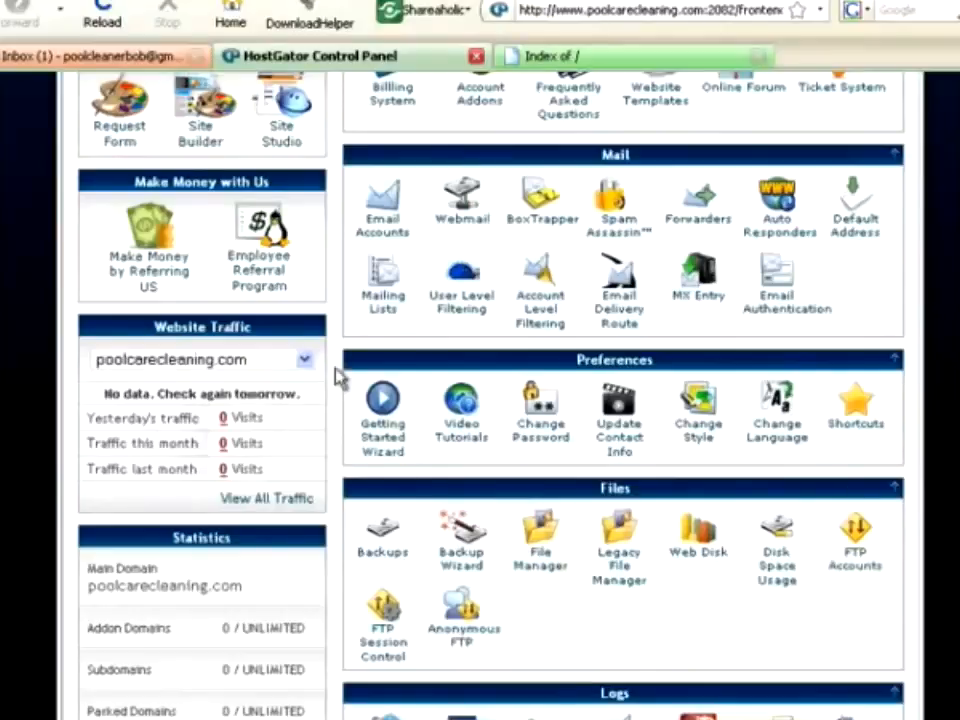
scroll(527, 437, up, 9)
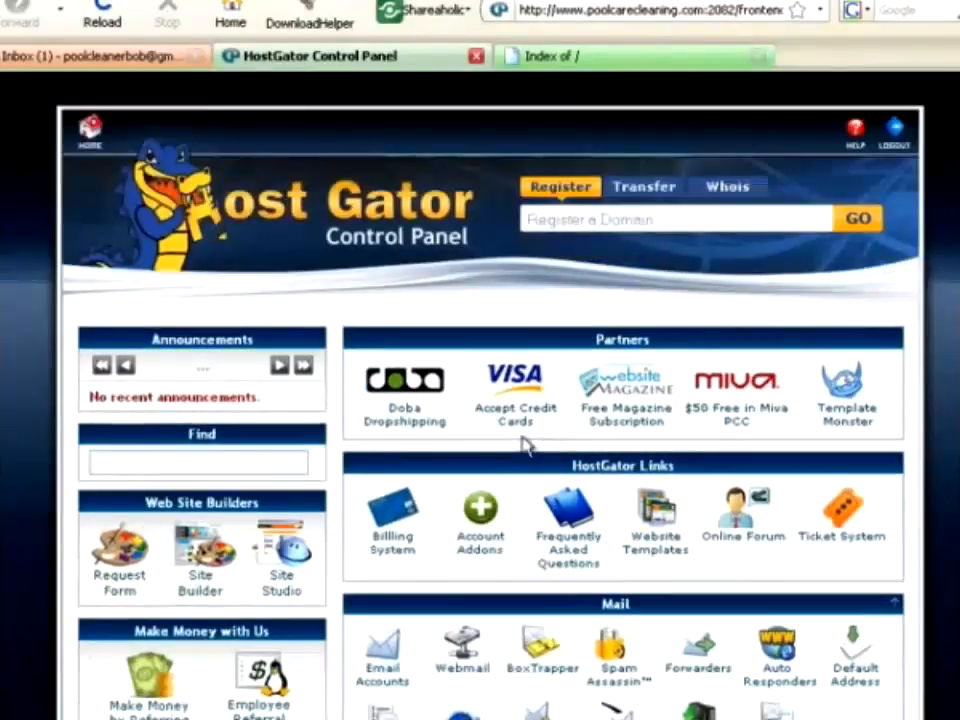